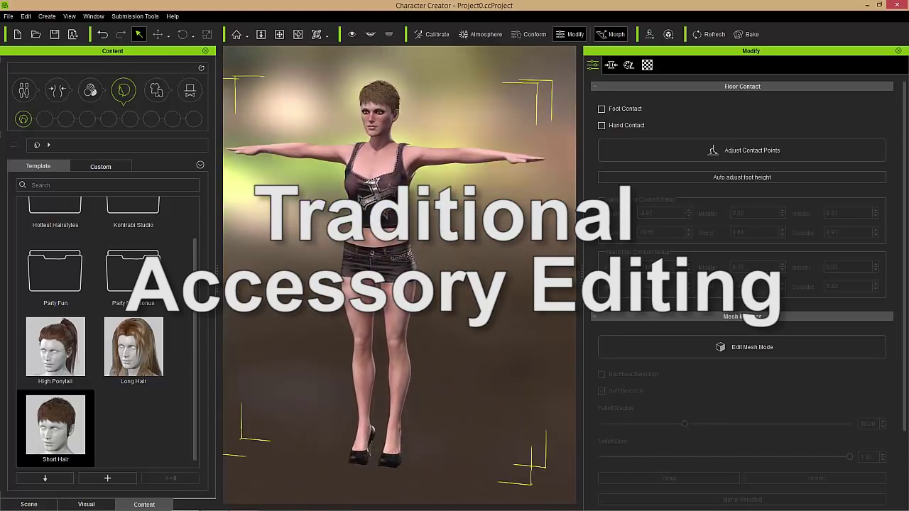
# Switch to iClone and open the G5 Accessories folder in the avatar accessory templates.
pyautogui.moveTo(478, 212); pyautogui.dragTo(507, 280, button='middle')
pyautogui.scroll(4, 464, 189)
pyautogui.moveTo(463, 212); pyautogui.dragTo(499, 304, button='middle')
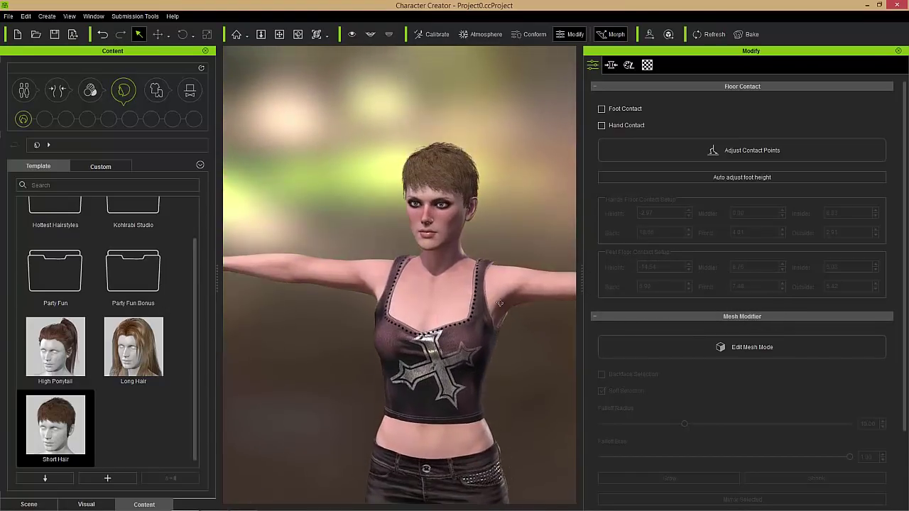
pyautogui.moveTo(499, 303)
pyautogui.mouseDown(button='right')
pyautogui.moveTo(455, 303)
pyautogui.moveTo(504, 306)
pyautogui.mouseUp(button='right')
pyautogui.moveTo(505, 305); pyautogui.dragTo(468, 257, button='middle')
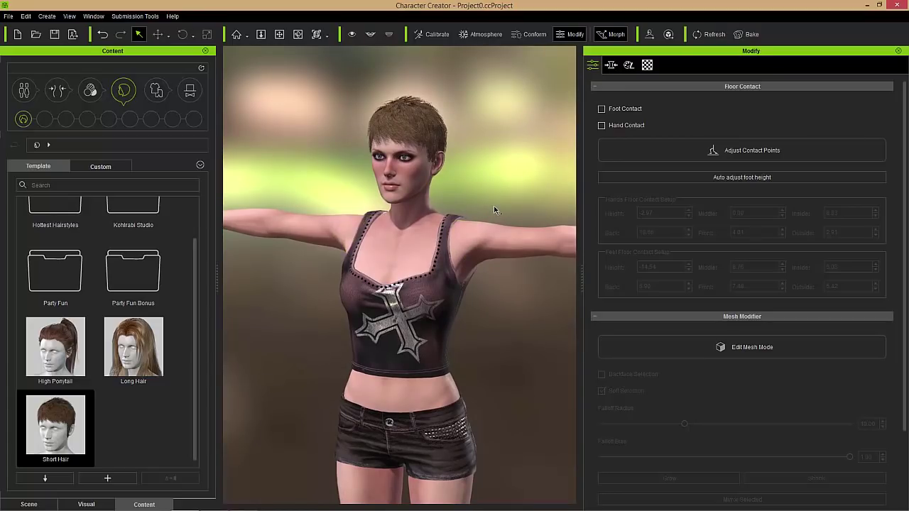
pyautogui.hotkey('alt', 'Tab')
pyautogui.hotkey('alt', 'Tab')
pyautogui.hotkey('alt', 'Tab')
pyautogui.hotkey('alt', 'Tab')
pyautogui.hotkey('alt', 'Tab')
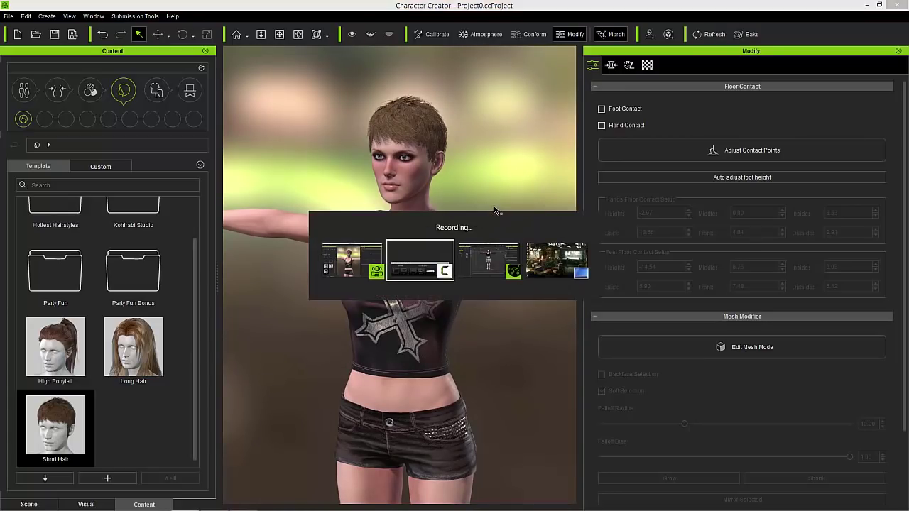
pyautogui.hotkey('alt', 'Tab')
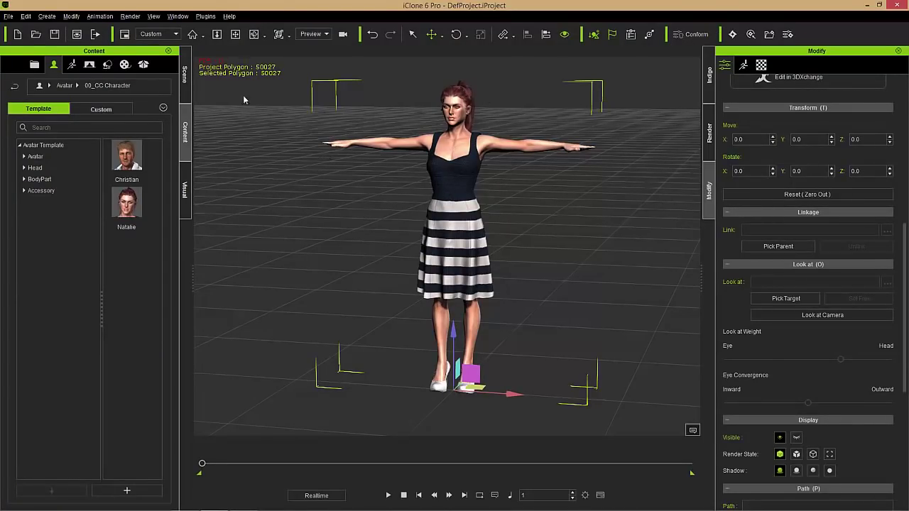
pyautogui.click(41, 191)
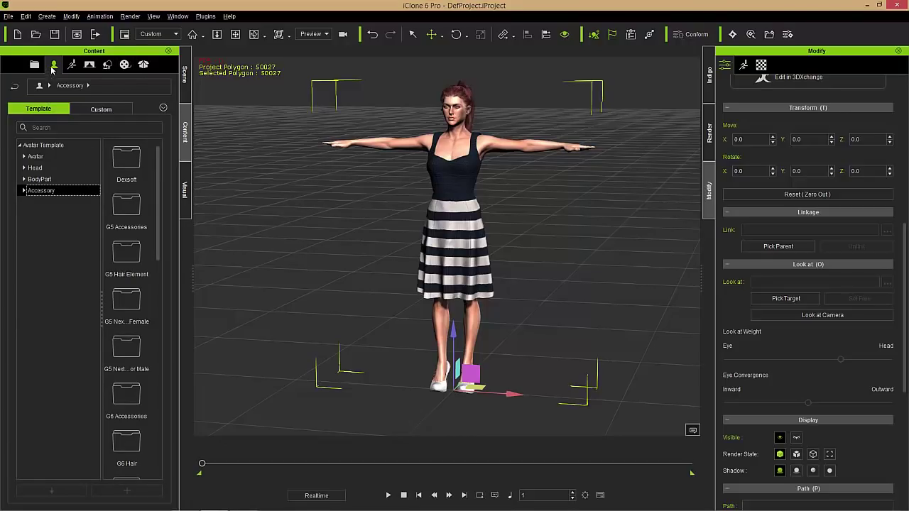
pyautogui.click(24, 191)
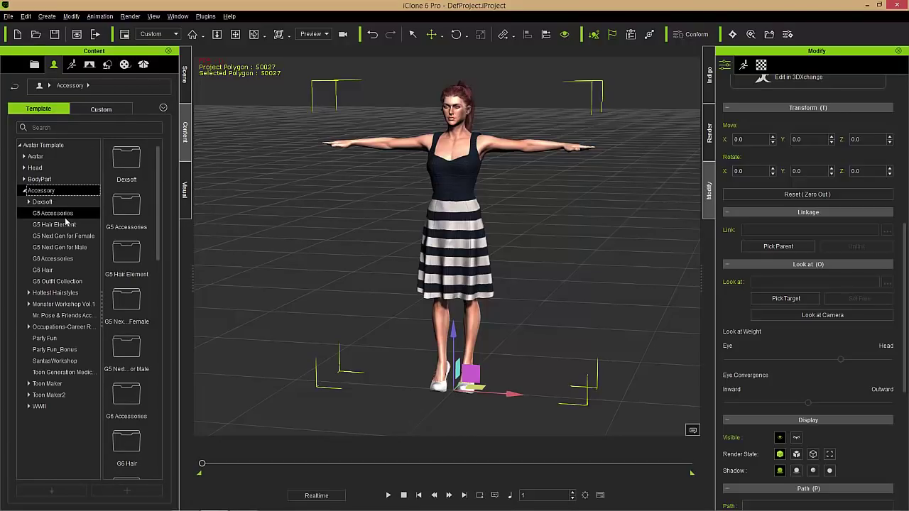
pyautogui.click(53, 213)
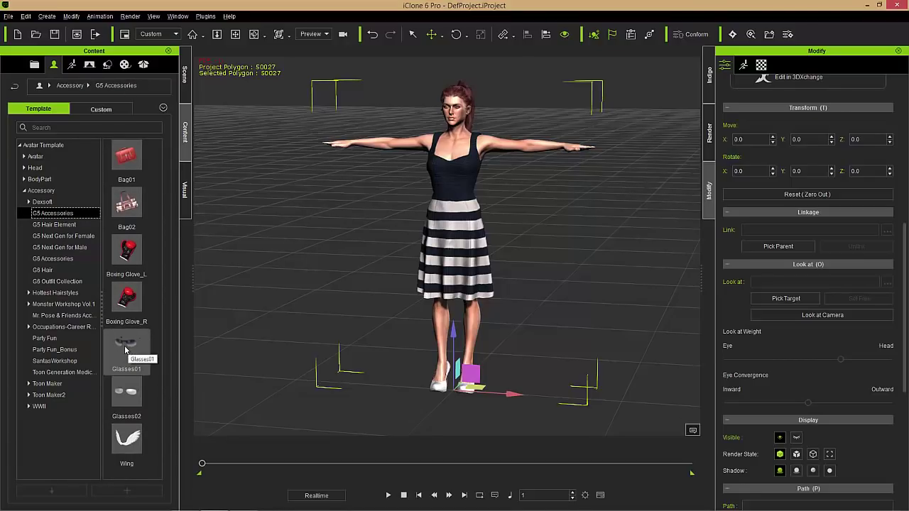
# Apply the Glasses01 accessory from iClone to the character in Character Creator.
pyautogui.moveTo(125, 347); pyautogui.dragTo(398, 222)
pyautogui.hotkey('alt', 'Tab')
pyautogui.click(418, 234)
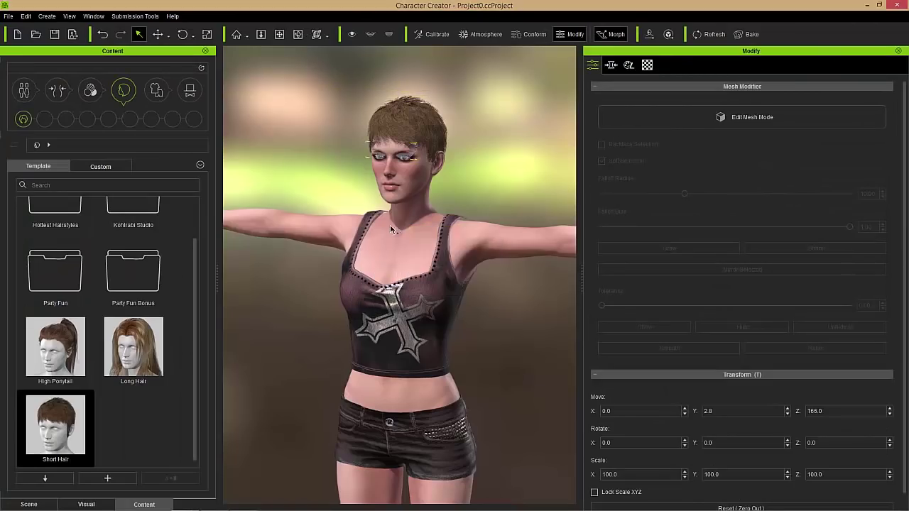
# Move the glasses down and into place in front of the eyes, at about Y 1.4 and Z 163.3.
pyautogui.keyDown('alt'); pyautogui.moveTo(375, 241); pyautogui.dragTo(448, 245, button='right'); pyautogui.keyUp('alt')
pyautogui.keyDown('alt'); pyautogui.moveTo(449, 246); pyautogui.dragTo(452, 308); pyautogui.keyUp('alt')
pyautogui.keyDown('alt'); pyautogui.moveTo(452, 313); pyautogui.dragTo(434, 246, button='right'); pyautogui.keyUp('alt')
pyautogui.keyDown('alt'); pyautogui.moveTo(424, 248); pyautogui.dragTo(440, 331); pyautogui.keyUp('alt')
pyautogui.keyDown('alt'); pyautogui.moveTo(424, 333); pyautogui.dragTo(354, 300, button='right'); pyautogui.keyUp('alt')
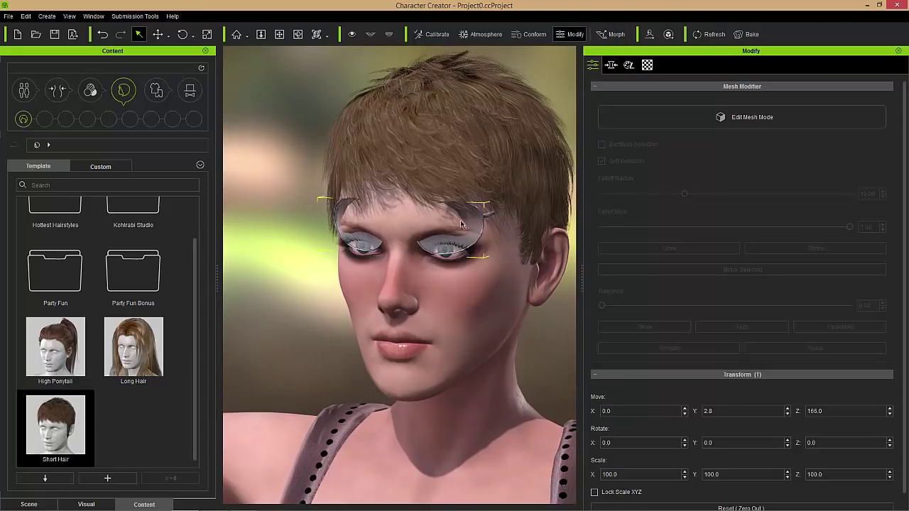
pyautogui.moveTo(338, 328); pyautogui.dragTo(453, 319, button='right')
pyautogui.press('w')
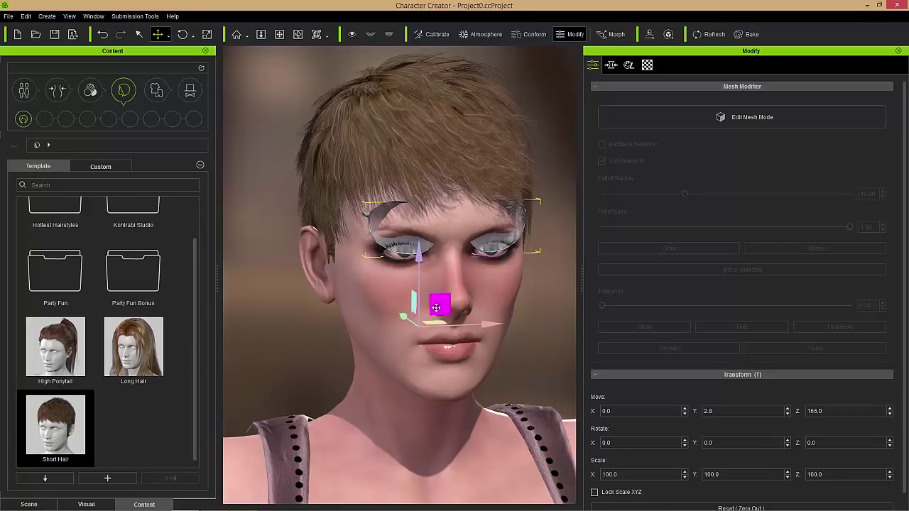
pyautogui.moveTo(416, 257); pyautogui.dragTo(415, 290)
pyautogui.moveTo(402, 348); pyautogui.dragTo(406, 353)
pyautogui.moveTo(328, 366); pyautogui.dragTo(429, 326, button='right')
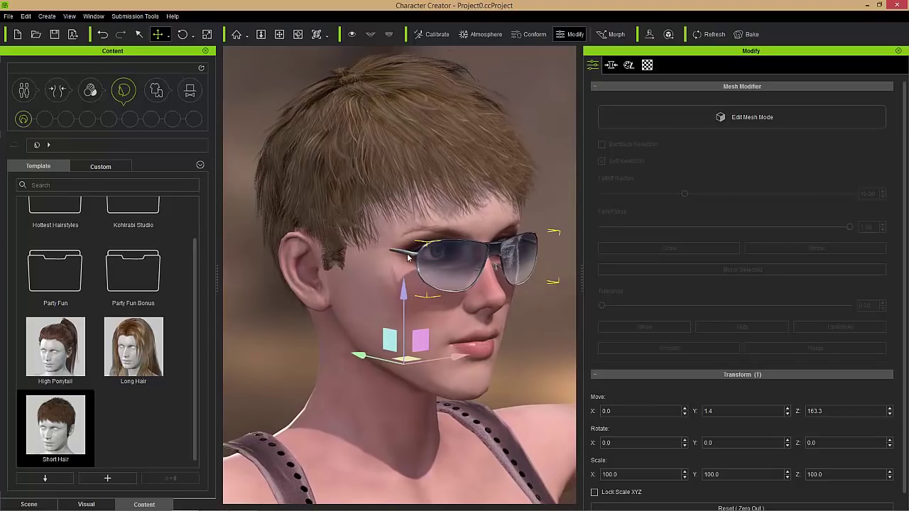
# Widen the glasses to an X scale of about 120.3 so they span the face.
pyautogui.moveTo(405, 260); pyautogui.dragTo(575, 315, button='right')
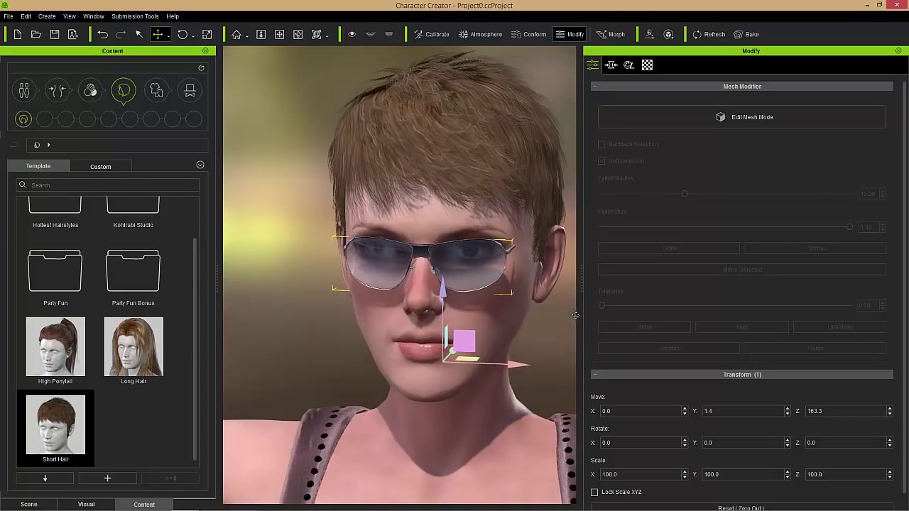
pyautogui.moveTo(459, 317); pyautogui.dragTo(485, 295, button='right')
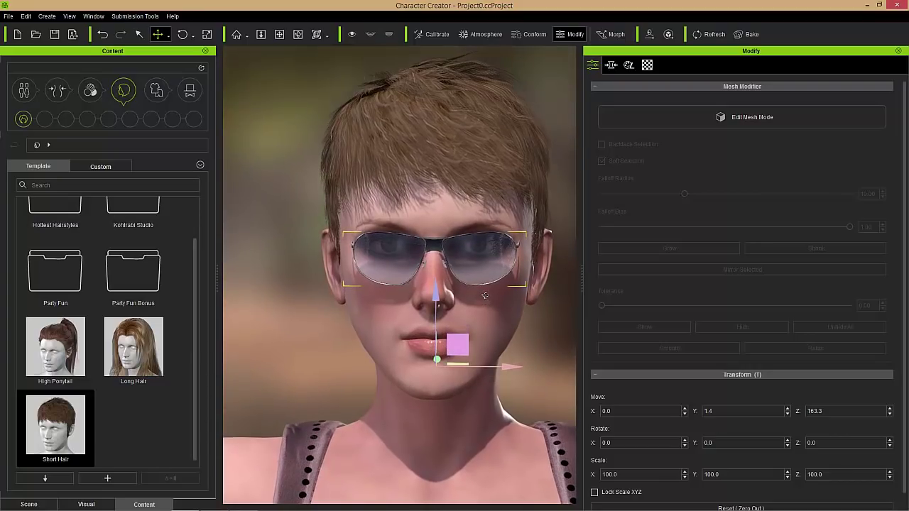
pyautogui.press('r')
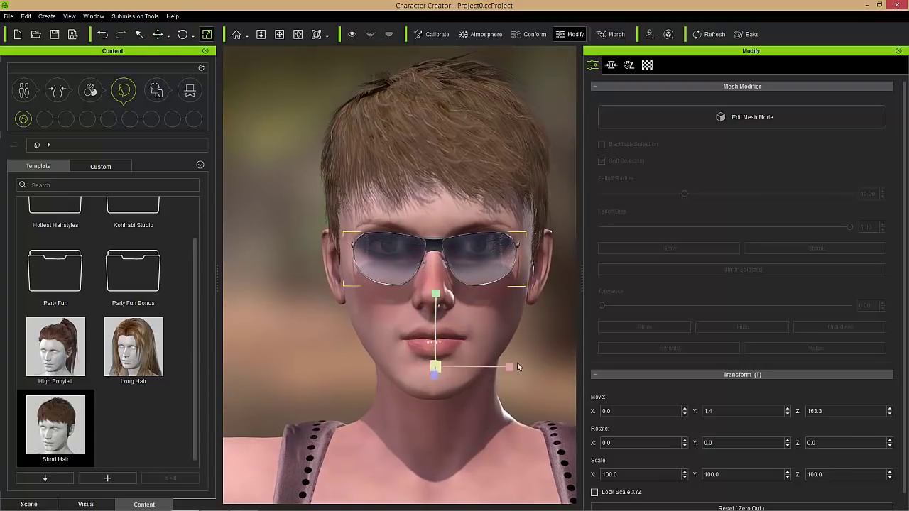
pyautogui.moveTo(518, 367); pyautogui.dragTo(526, 368)
pyautogui.moveTo(324, 368)
pyautogui.mouseDown(button='right')
pyautogui.moveTo(484, 365)
pyautogui.moveTo(326, 368)
pyautogui.mouseUp(button='right')
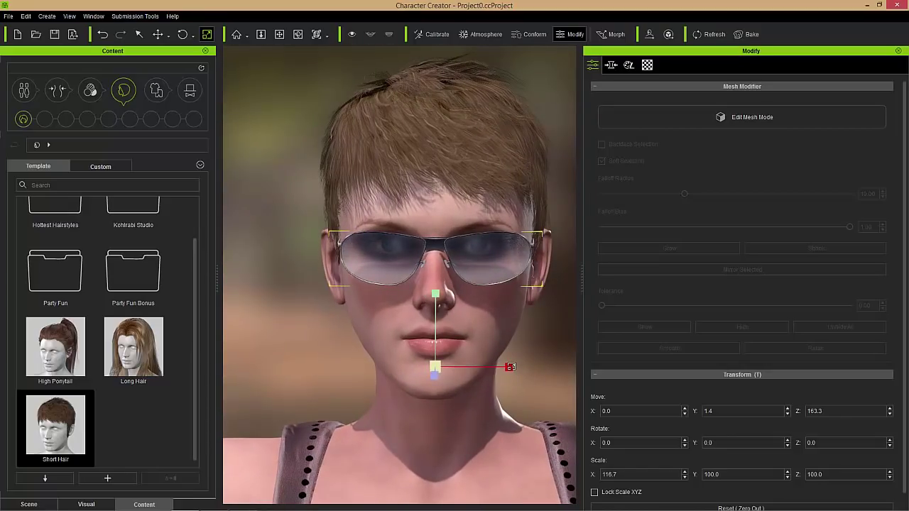
pyautogui.moveTo(510, 367); pyautogui.dragTo(518, 367)
pyautogui.moveTo(349, 305)
pyautogui.mouseDown(button='right')
pyautogui.moveTo(538, 323)
pyautogui.moveTo(348, 312)
pyautogui.mouseUp(button='right')
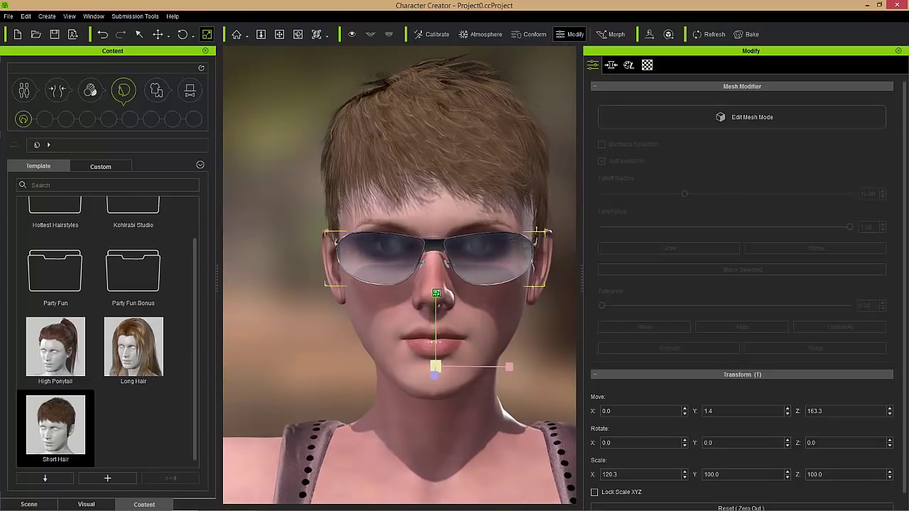
# Enlarge the glasses further to scales of about 124.5 in X and 115.6 in Y.
pyautogui.moveTo(436, 293); pyautogui.dragTo(438, 291)
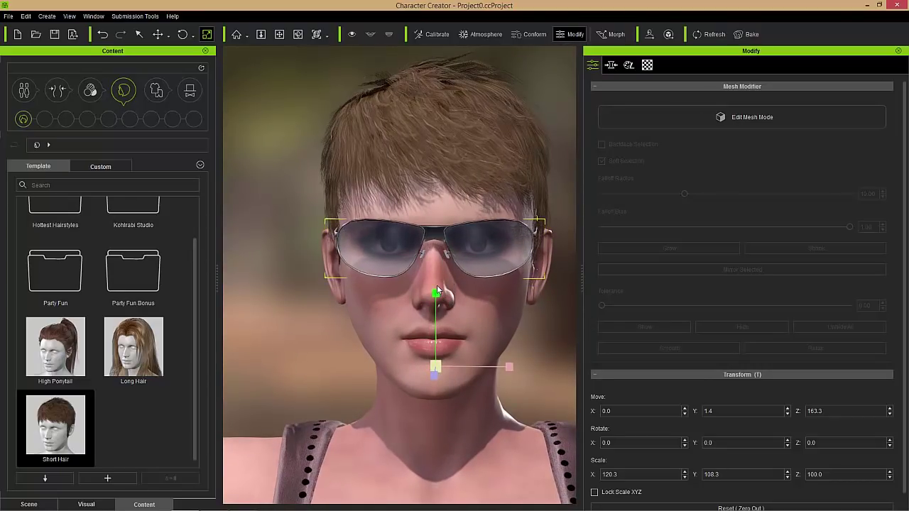
pyautogui.moveTo(361, 373); pyautogui.dragTo(390, 369, button='right')
pyautogui.moveTo(427, 362); pyautogui.dragTo(430, 360)
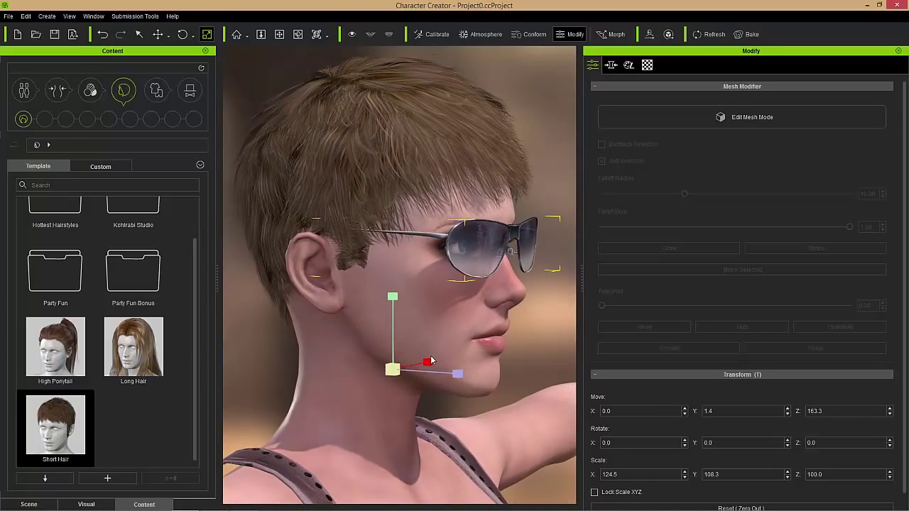
pyautogui.moveTo(406, 357); pyautogui.dragTo(259, 325, button='right')
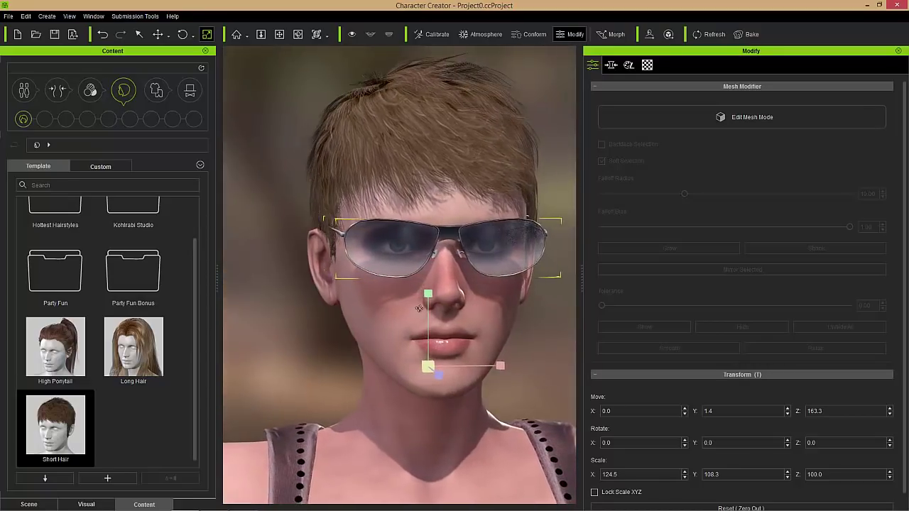
pyautogui.moveTo(439, 297); pyautogui.dragTo(432, 295, button='right')
pyautogui.moveTo(432, 294); pyautogui.dragTo(435, 290)
pyautogui.moveTo(455, 294); pyautogui.dragTo(440, 296, button='right')
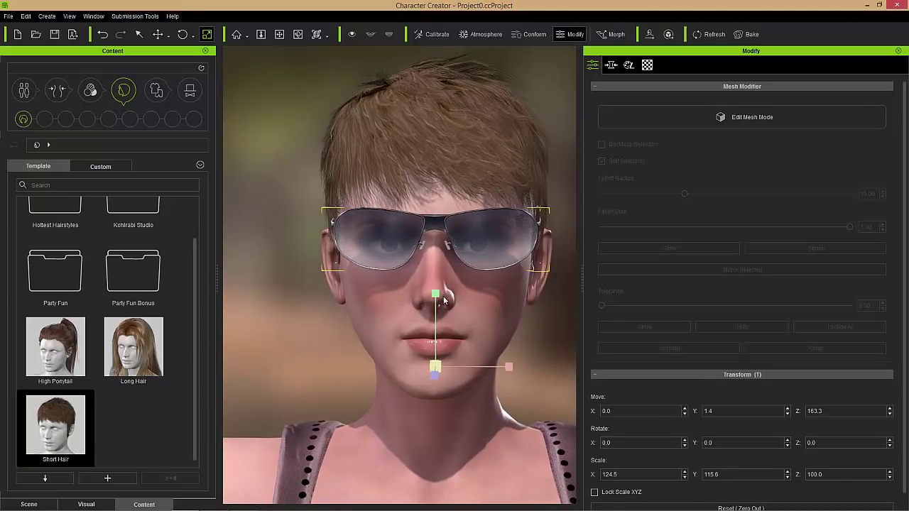
# Lower the enlarged glasses onto the nose, to about Z 162.2.
pyautogui.press('w')
pyautogui.moveTo(433, 294); pyautogui.dragTo(434, 304)
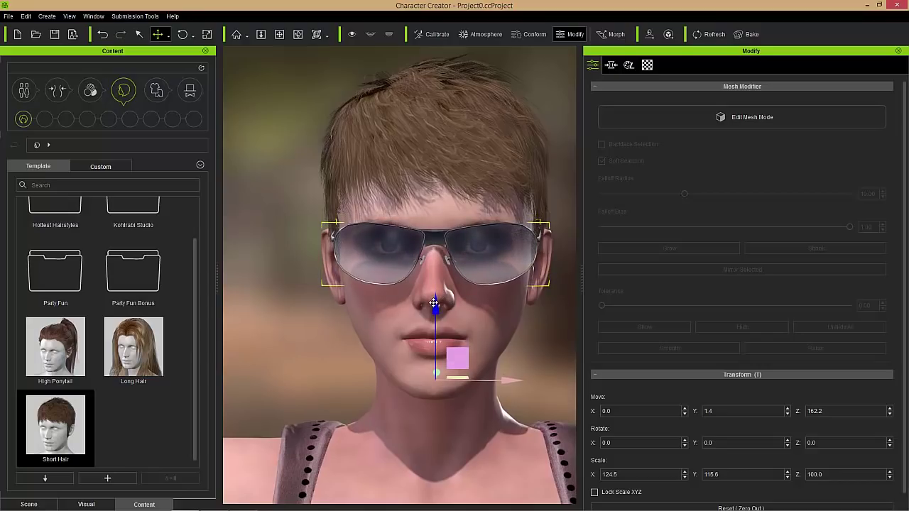
pyautogui.moveTo(481, 303); pyautogui.dragTo(451, 291, button='right')
pyautogui.scroll(-5, 451, 291)
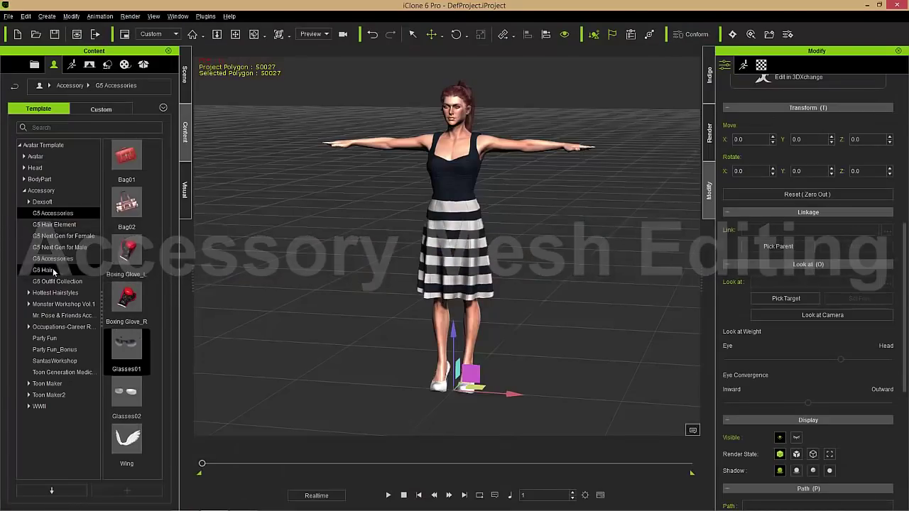
# Apply the Beret from iClone's G6 Accessories folder to the character in Character Creator.
pyautogui.click(53, 259)
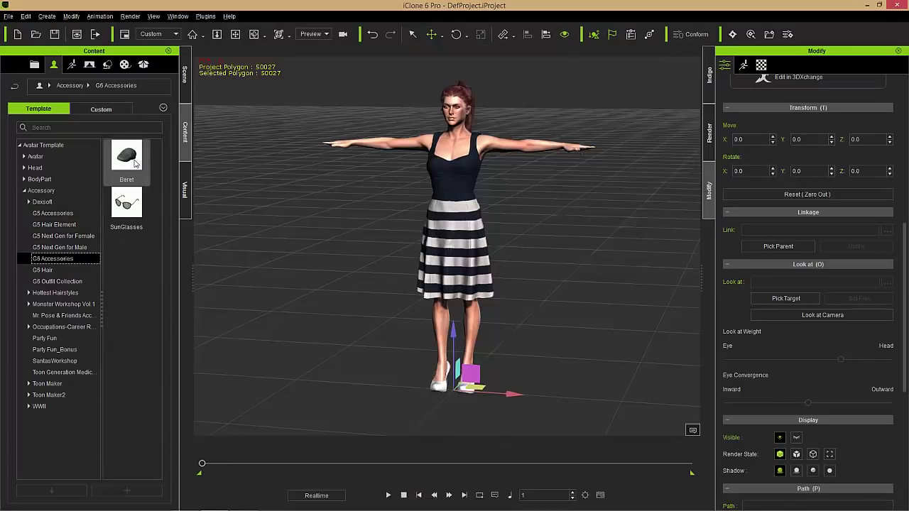
pyautogui.moveTo(135, 163); pyautogui.dragTo(429, 219)
pyautogui.hotkey('alt', 'Tab')
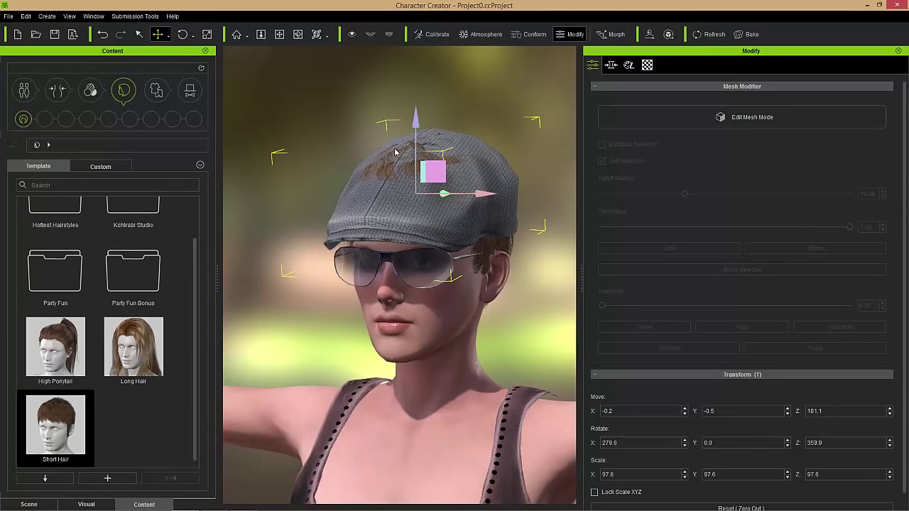
# Stretch the beret to scales of about 104.7 in Y and 110.6 in Z to cover the protruding hair.
pyautogui.moveTo(533, 191); pyautogui.dragTo(355, 231, button='right')
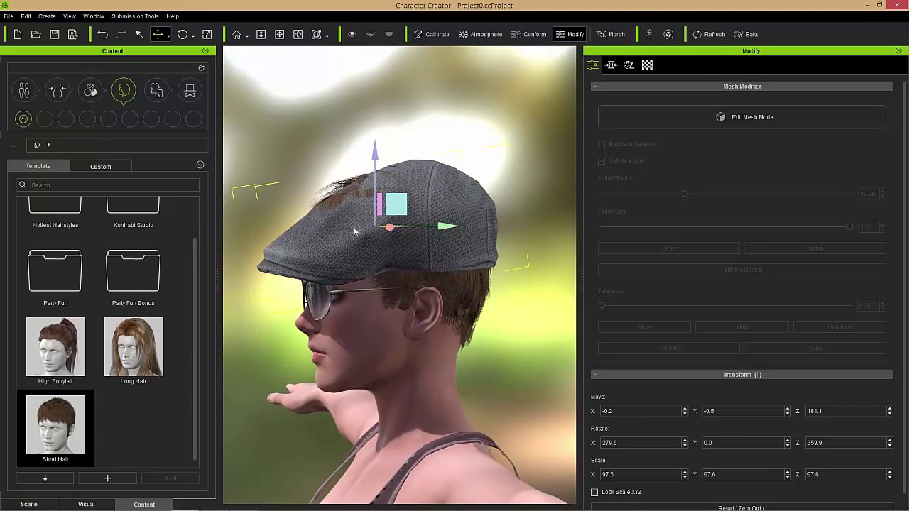
pyautogui.moveTo(317, 347); pyautogui.dragTo(355, 190, button='right')
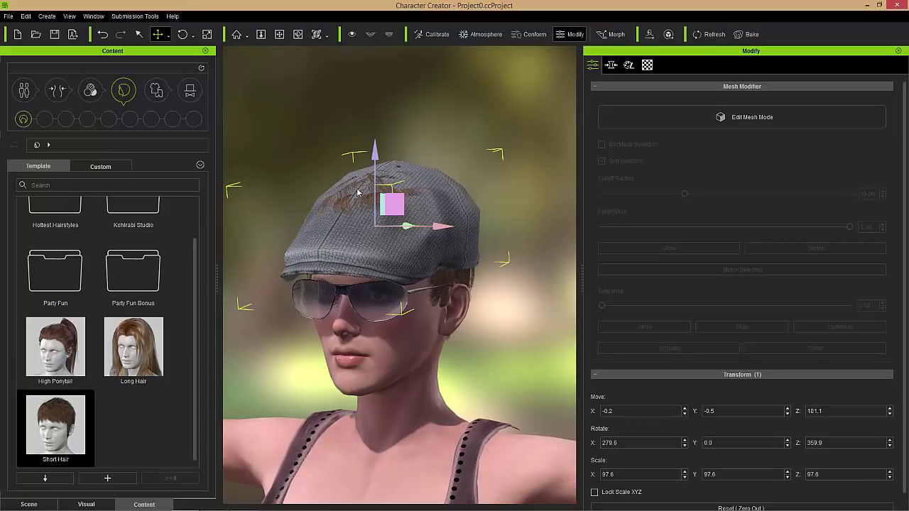
pyautogui.moveTo(518, 291); pyautogui.dragTo(302, 299, button='right')
pyautogui.moveTo(511, 266); pyautogui.dragTo(383, 309, button='right')
pyautogui.press('r')
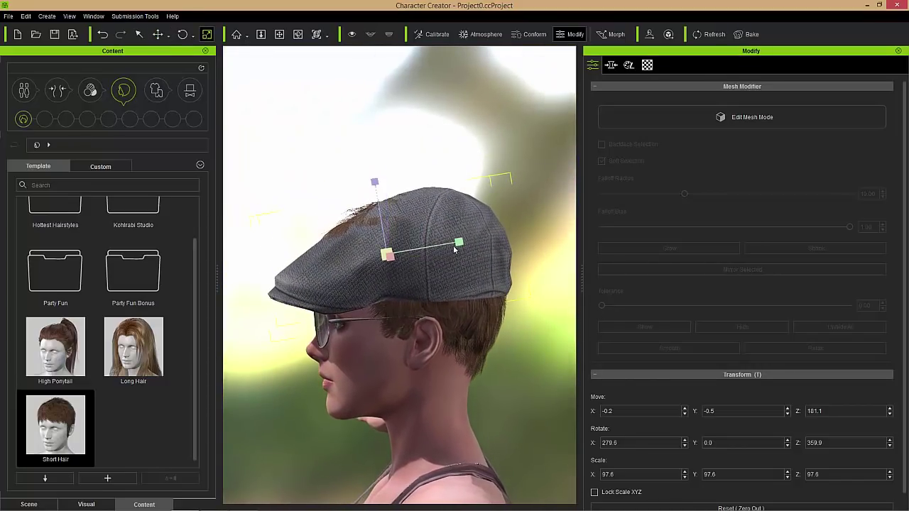
pyautogui.moveTo(462, 241); pyautogui.dragTo(460, 242)
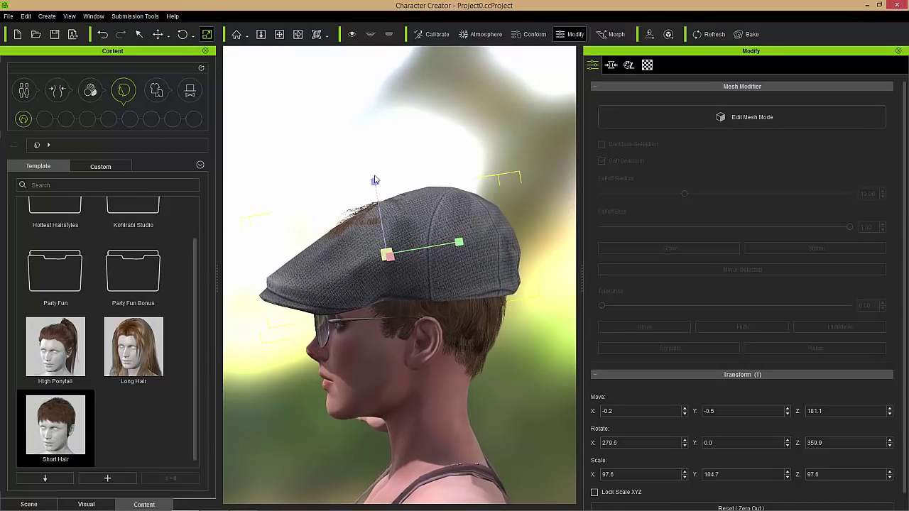
pyautogui.moveTo(374, 182); pyautogui.dragTo(374, 175)
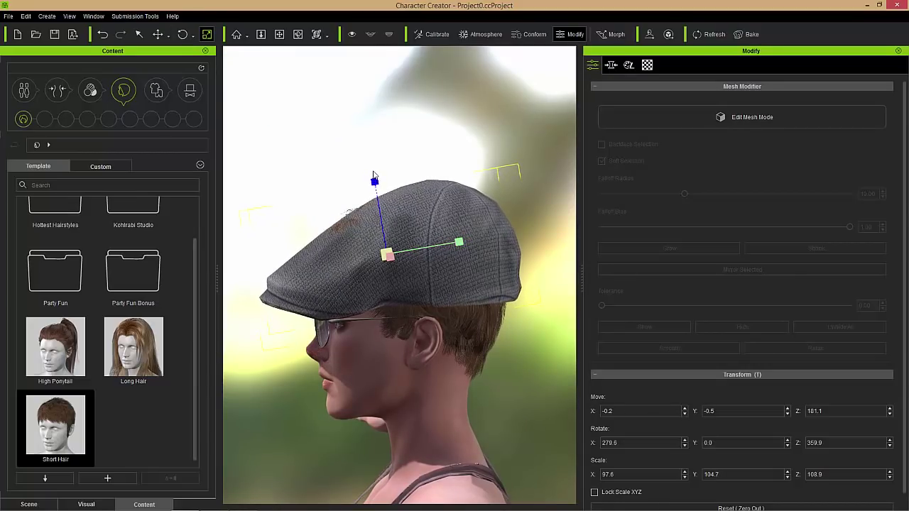
pyautogui.moveTo(337, 252); pyautogui.dragTo(372, 257, button='right')
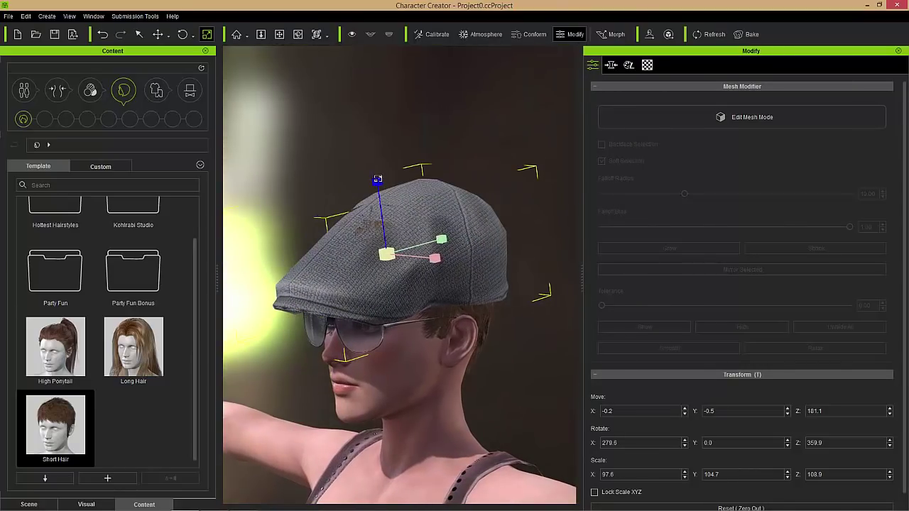
pyautogui.moveTo(377, 178); pyautogui.dragTo(377, 175)
# Shift the beret on the head to about Y -0.8 and Z 181.5.
pyautogui.press('w')
pyautogui.moveTo(423, 334); pyautogui.dragTo(406, 229, button='right')
pyautogui.moveTo(409, 230); pyautogui.dragTo(404, 228)
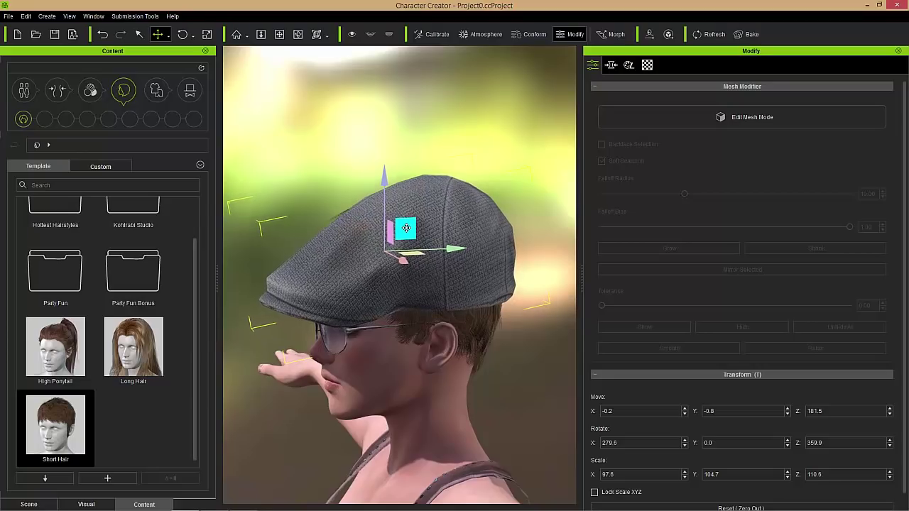
pyautogui.moveTo(404, 227); pyautogui.dragTo(359, 215, button='right')
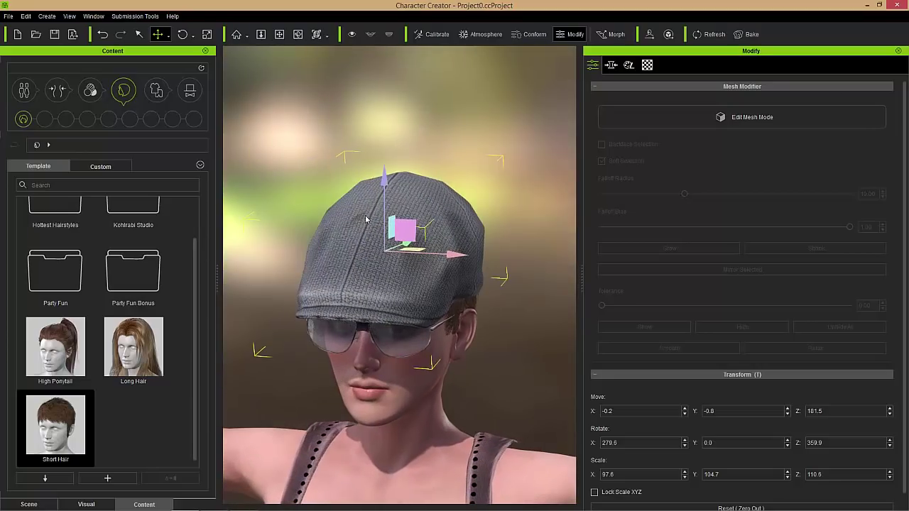
# Increase the beret's Z scale to about 113.4.
pyautogui.moveTo(437, 309); pyautogui.dragTo(279, 297, button='right')
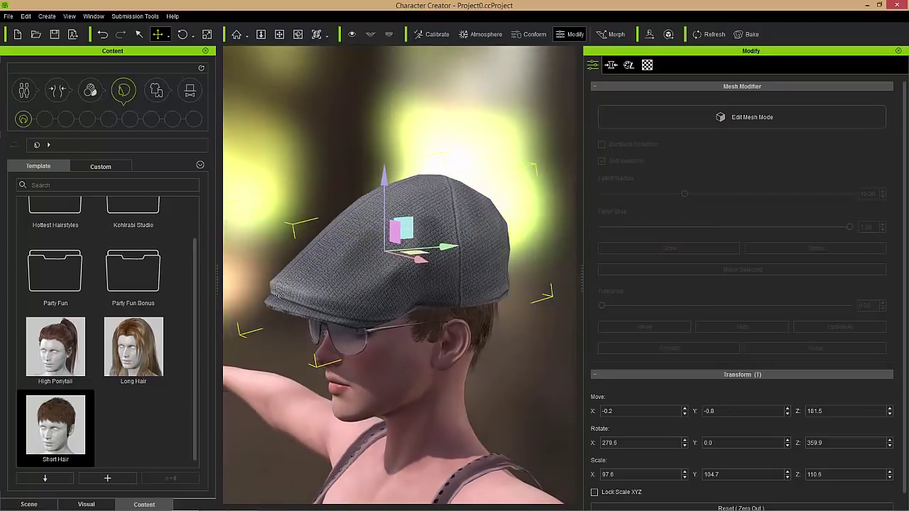
pyautogui.press('r')
pyautogui.moveTo(373, 176); pyautogui.dragTo(374, 177)
pyautogui.moveTo(383, 213); pyautogui.dragTo(534, 278, button='right')
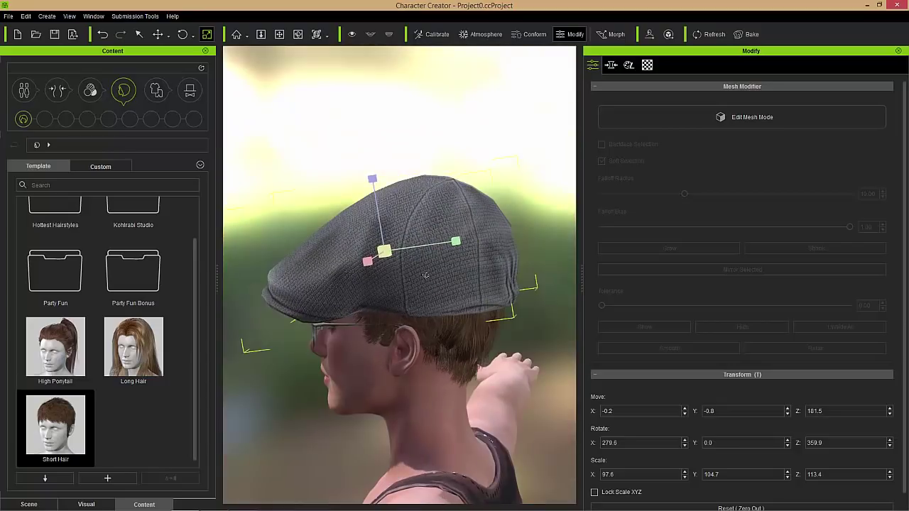
pyautogui.moveTo(423, 274); pyautogui.dragTo(459, 278, button='right')
pyautogui.press('w')
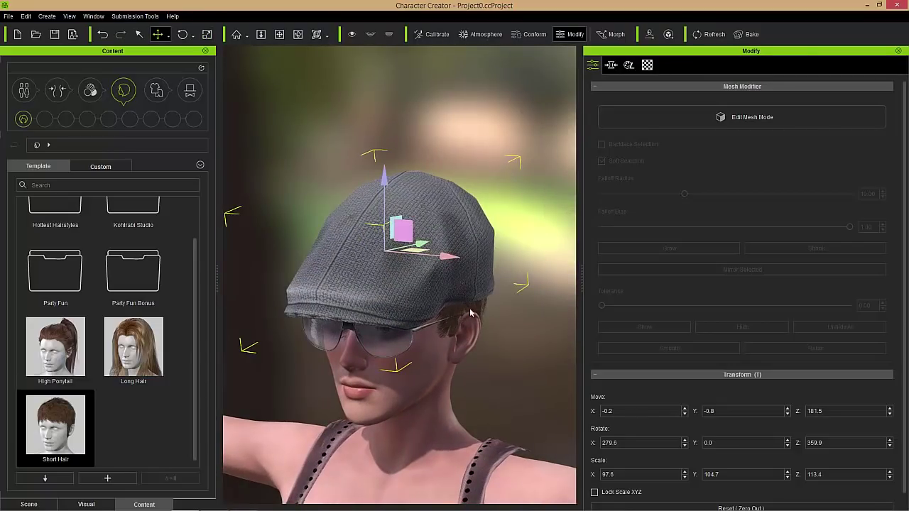
# Shift the beret on the head to about Y -1.1 and check the fit from several sides.
pyautogui.moveTo(474, 333); pyautogui.dragTo(420, 224, button='right')
pyautogui.moveTo(407, 217); pyautogui.dragTo(404, 217)
pyautogui.moveTo(460, 279); pyautogui.dragTo(420, 277, button='right')
pyautogui.moveTo(426, 284)
pyautogui.mouseDown(button='right')
pyautogui.moveTo(444, 286)
pyautogui.moveTo(416, 299)
pyautogui.mouseUp(button='right')
pyautogui.moveTo(316, 295); pyautogui.dragTo(379, 328, button='right')
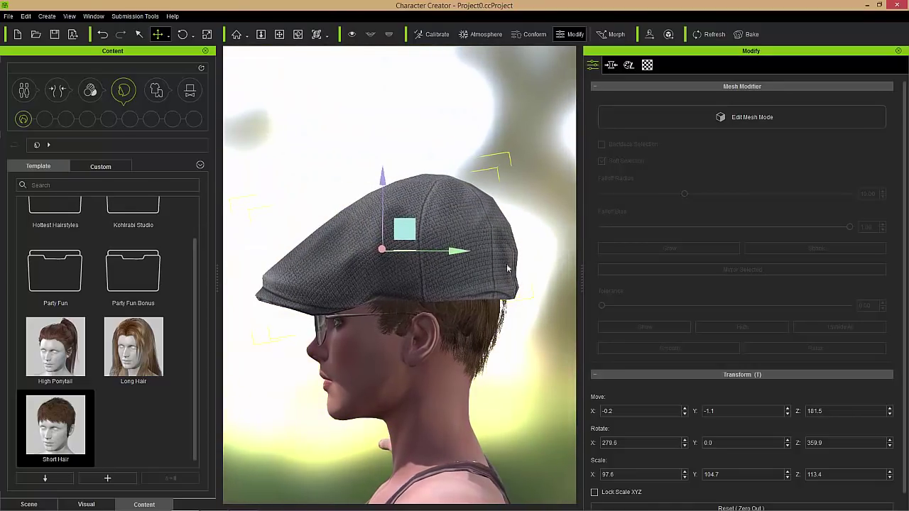
pyautogui.moveTo(414, 323); pyautogui.dragTo(539, 318, button='right')
pyautogui.moveTo(467, 322); pyautogui.dragTo(472, 274, button='right')
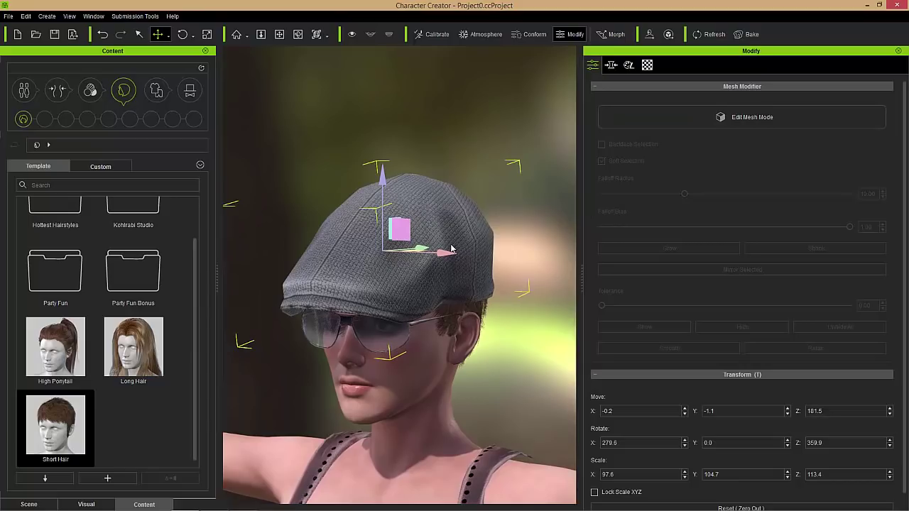
pyautogui.moveTo(509, 318); pyautogui.dragTo(461, 315, button='right')
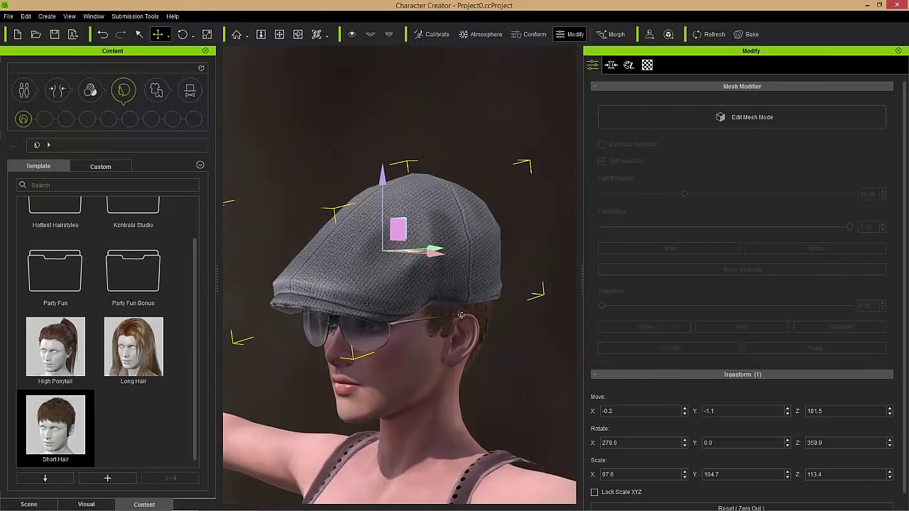
# Delete the fitted beret and apply a fresh Beret from iClone's G6 Accessories folder to the character in Character Creator.
pyautogui.press('Delete')
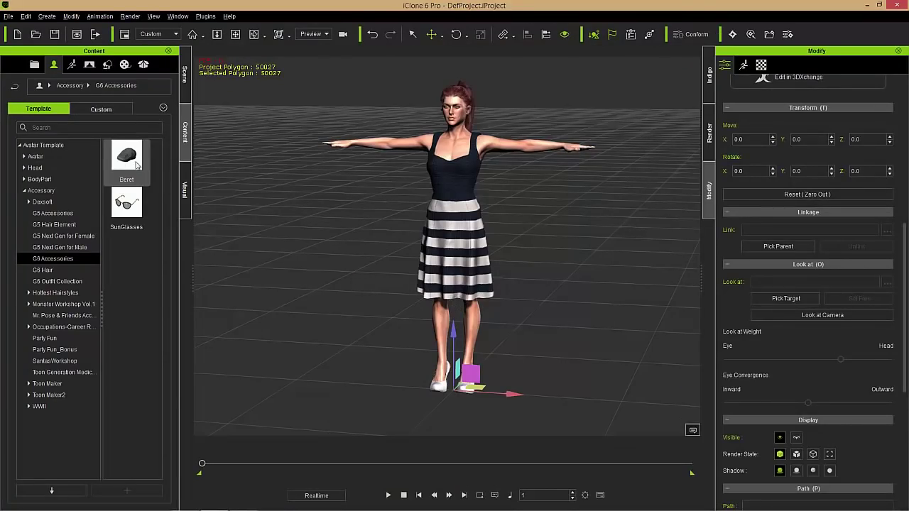
pyautogui.moveTo(137, 164); pyautogui.dragTo(295, 268)
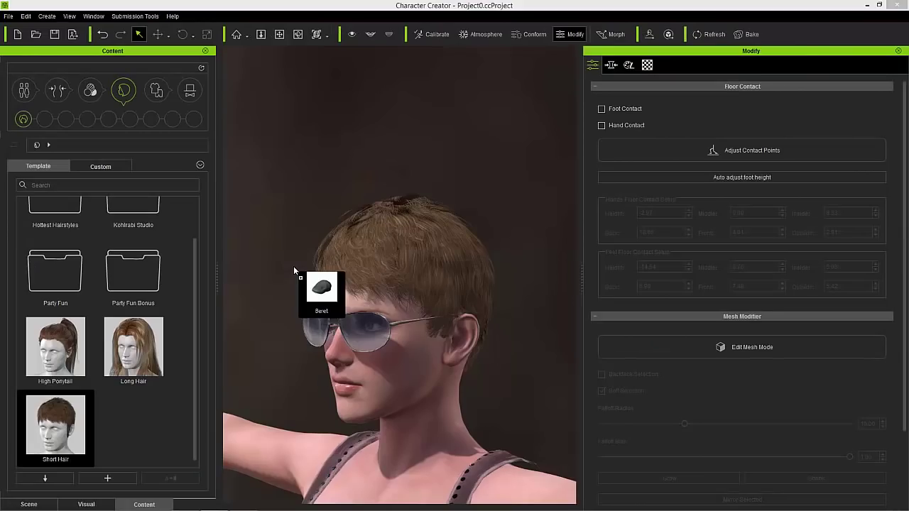
pyautogui.moveTo(293, 265); pyautogui.dragTo(398, 279)
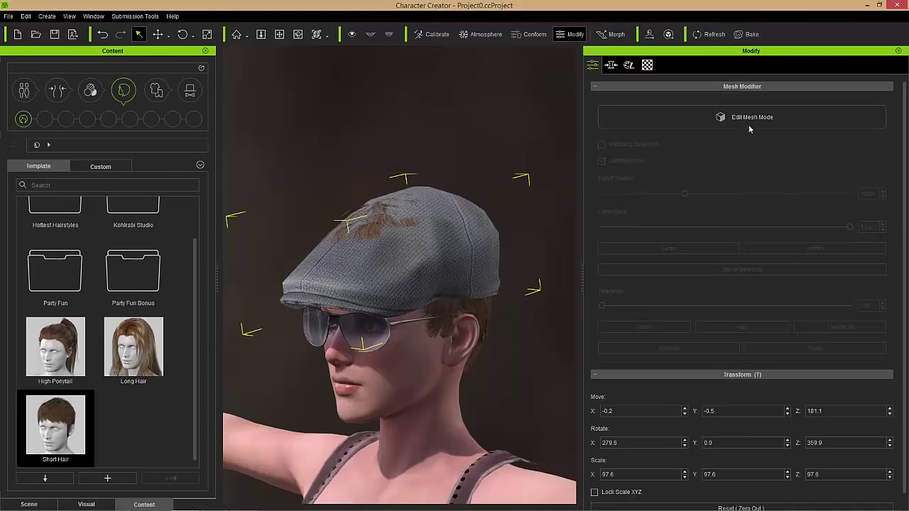
# Turn on mesh editing for the beret and select individual faces along its side and crown.
pyautogui.moveTo(429, 226); pyautogui.dragTo(463, 263, button='right')
pyautogui.click(749, 118)
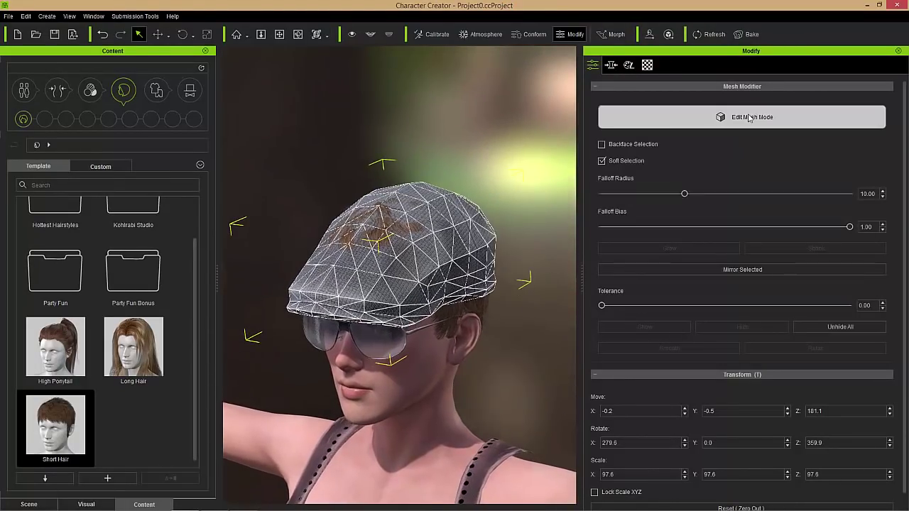
pyautogui.moveTo(562, 353); pyautogui.dragTo(389, 267, button='right')
pyautogui.click(408, 236)
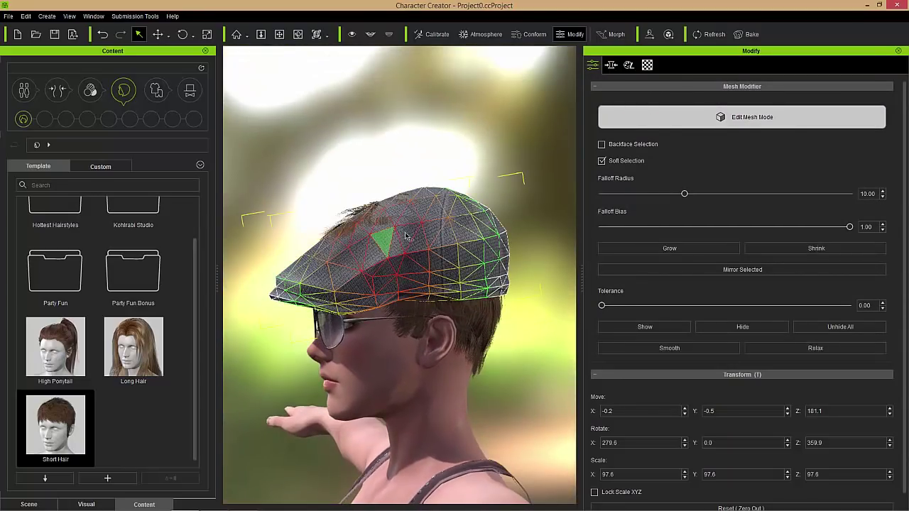
pyautogui.click(434, 226)
pyautogui.click(440, 214)
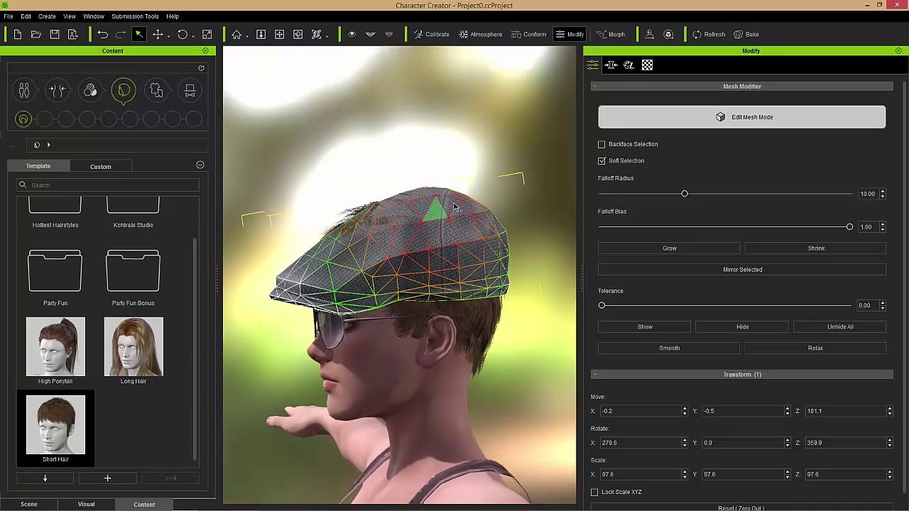
pyautogui.click(448, 206)
pyautogui.click(458, 209)
# Cycle through the move, rotate and scale gizmos on the selected beret face, and toggle Soft Selection off and on again.
pyautogui.moveTo(460, 212); pyautogui.dragTo(404, 265, button='right')
pyautogui.press('w')
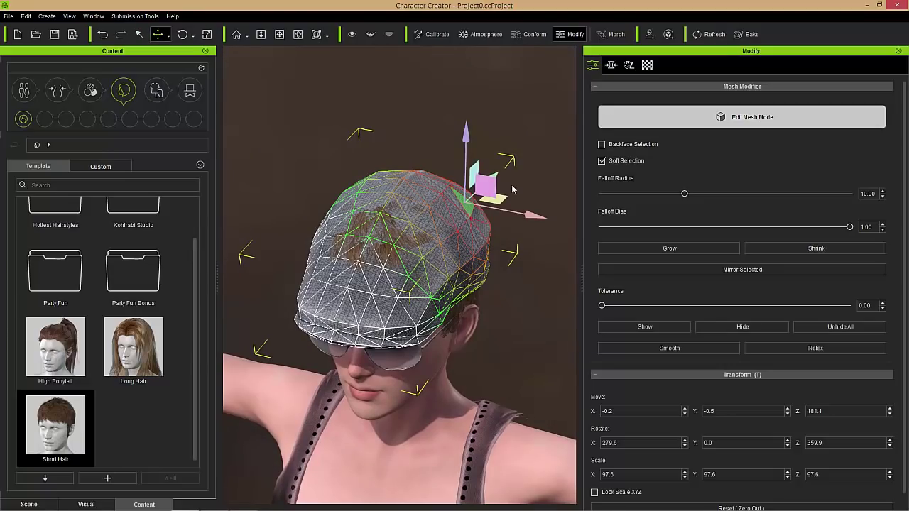
pyautogui.press('e')
pyautogui.press('r')
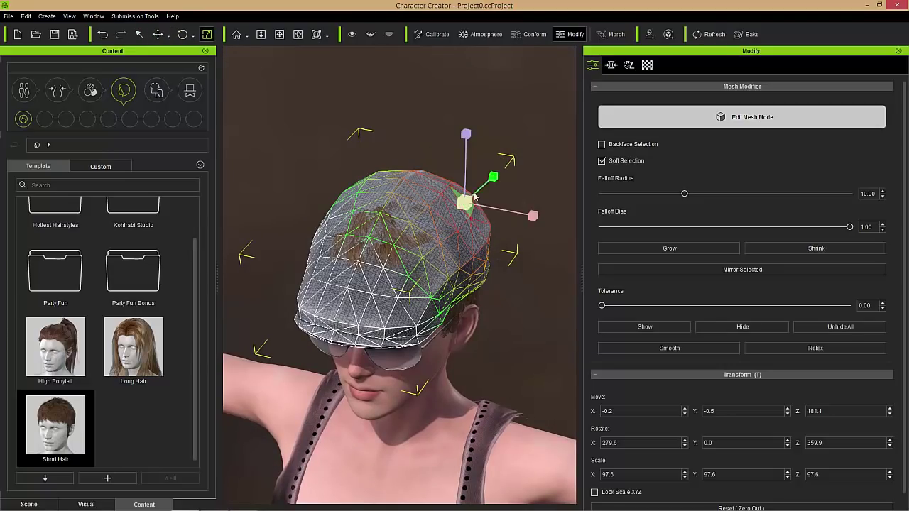
pyautogui.moveTo(371, 271); pyautogui.dragTo(428, 250, button='right')
pyautogui.click(601, 162)
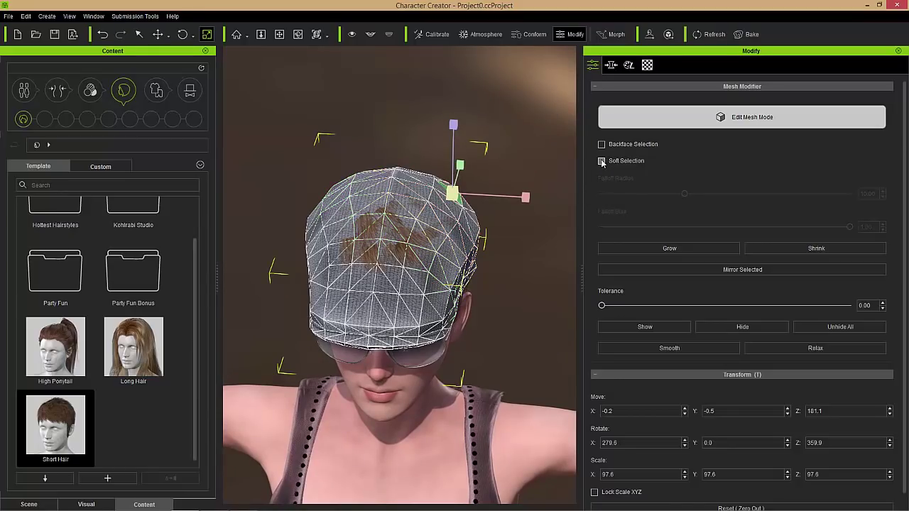
pyautogui.click(601, 161)
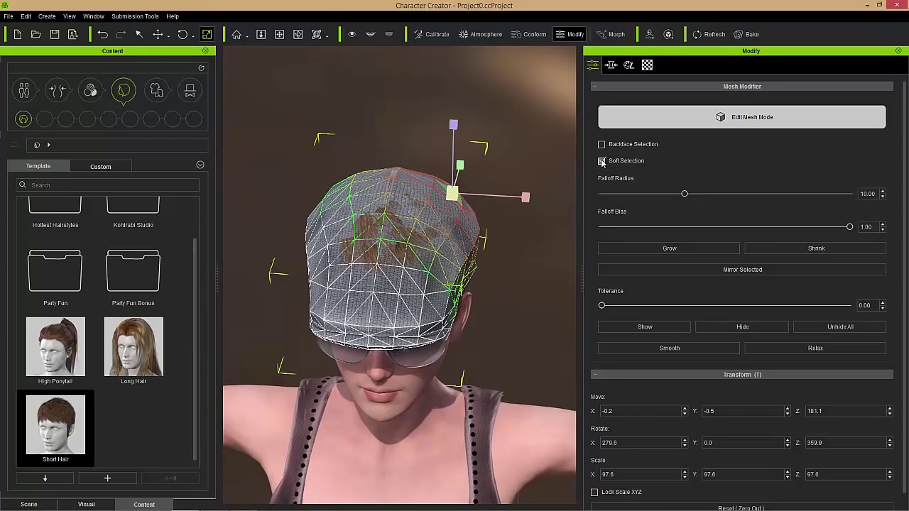
# Select the front faces of the beret where hair pokes through and move them outward with Soft Selection to cover it.
pyautogui.click(391, 252)
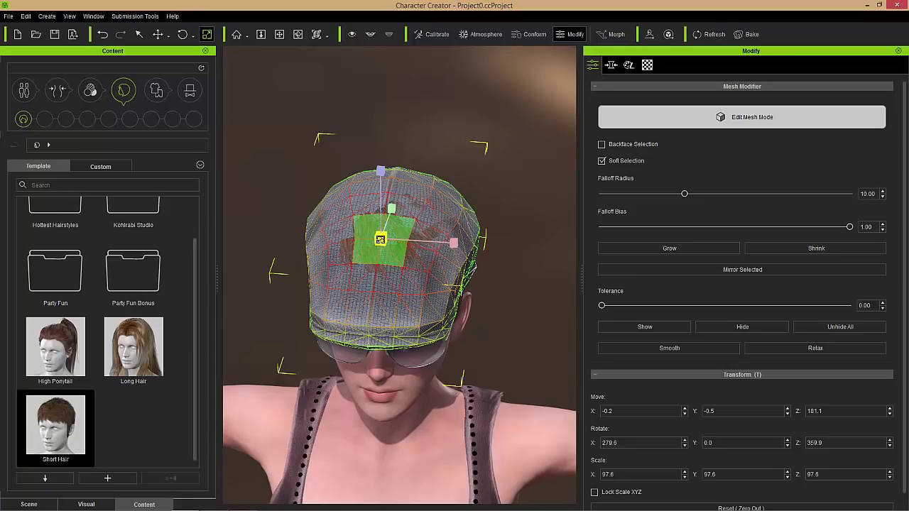
pyautogui.press('w')
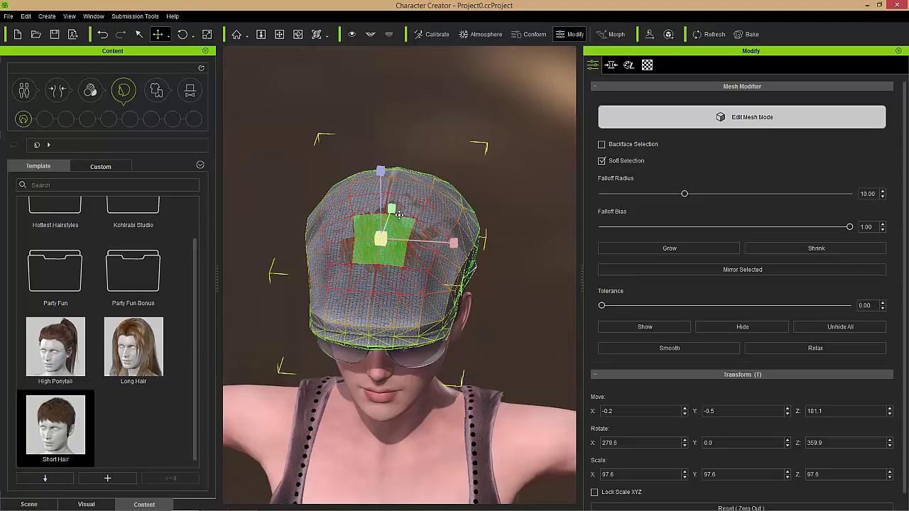
pyautogui.moveTo(445, 308); pyautogui.dragTo(269, 316, button='right')
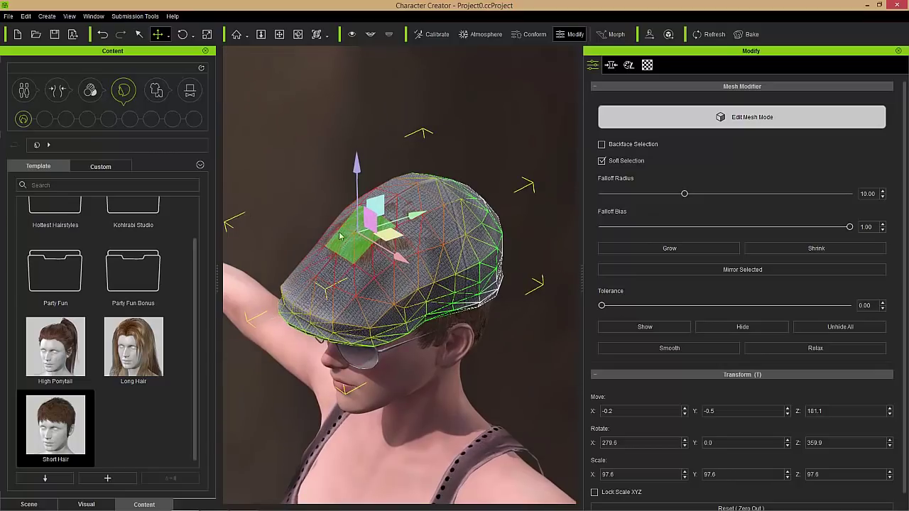
pyautogui.moveTo(376, 205); pyautogui.dragTo(371, 200)
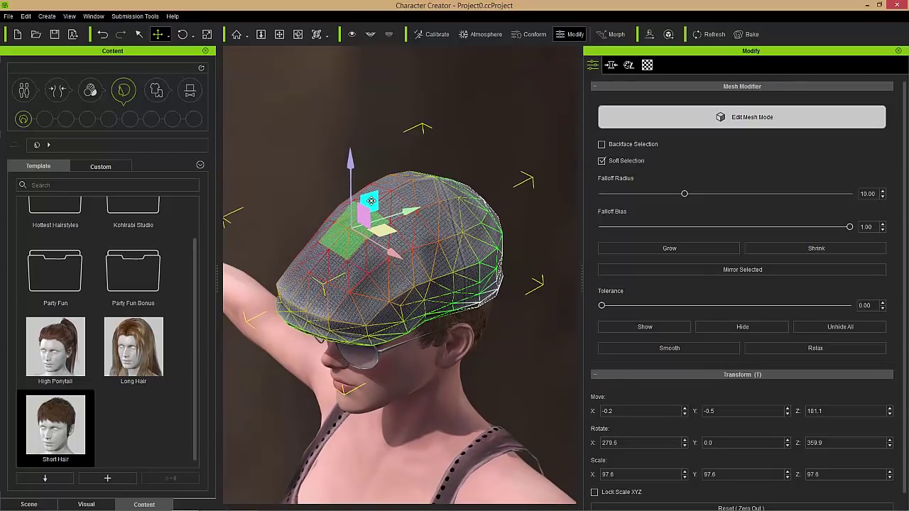
pyautogui.moveTo(327, 308); pyautogui.dragTo(534, 305, button='right')
pyautogui.moveTo(354, 291); pyautogui.dragTo(264, 118, button='right')
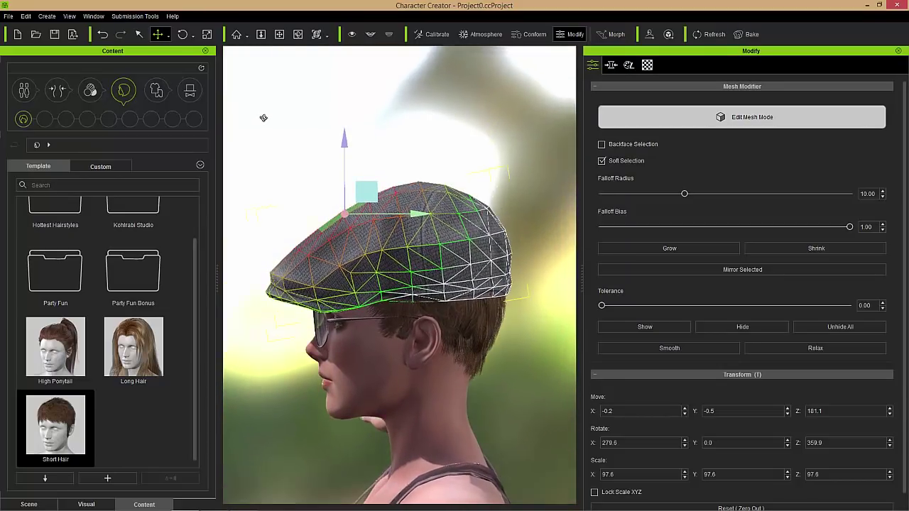
# Select further faces on the beret's side and back and move the rear ones slightly to refine the fit.
pyautogui.moveTo(377, 240); pyautogui.dragTo(394, 213, button='right')
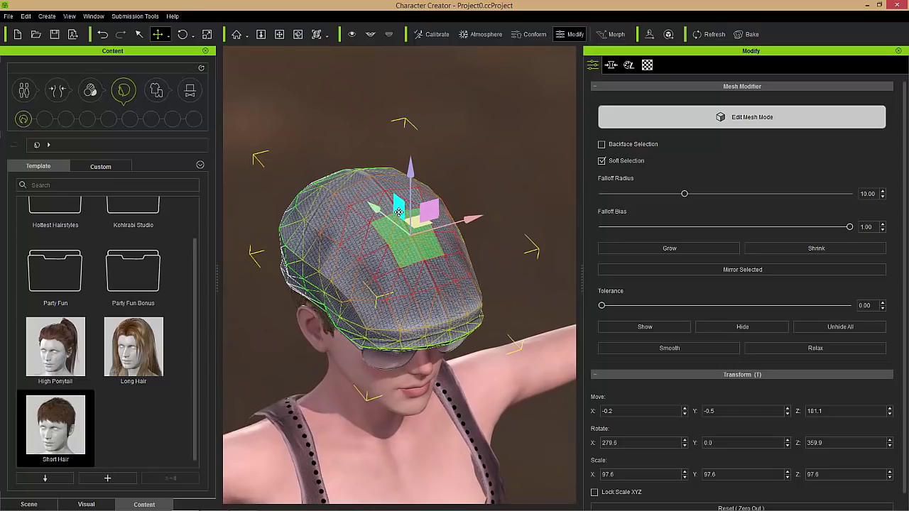
pyautogui.moveTo(420, 316); pyautogui.dragTo(438, 241, button='right')
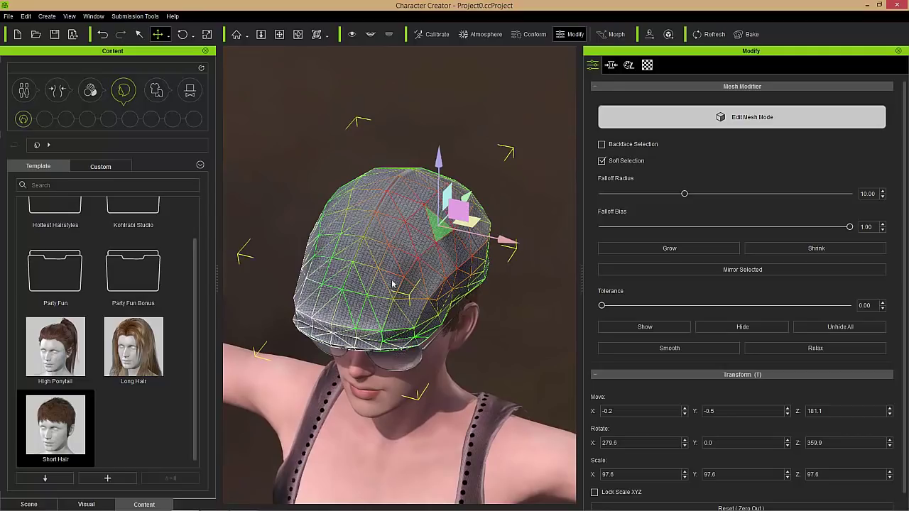
pyautogui.moveTo(433, 311); pyautogui.dragTo(401, 226, button='right')
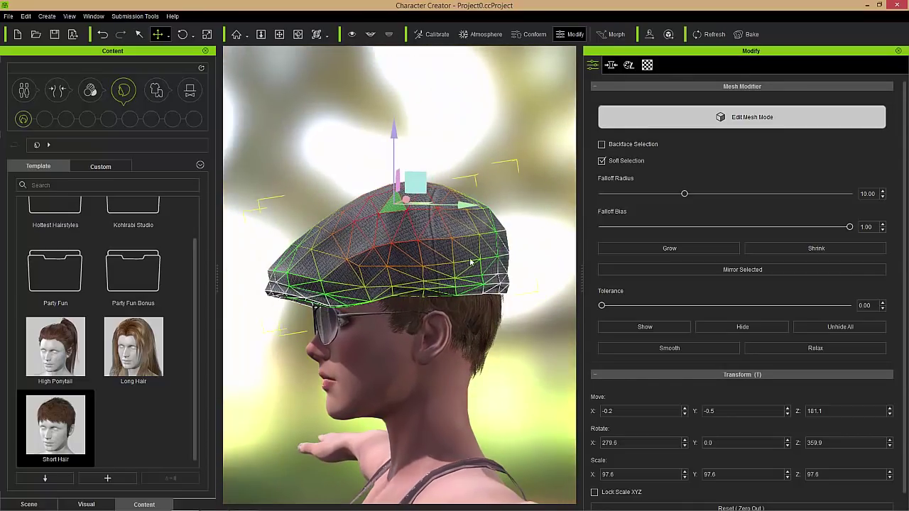
pyautogui.moveTo(471, 262); pyautogui.dragTo(387, 328, button='right')
pyautogui.moveTo(375, 287); pyautogui.dragTo(377, 289)
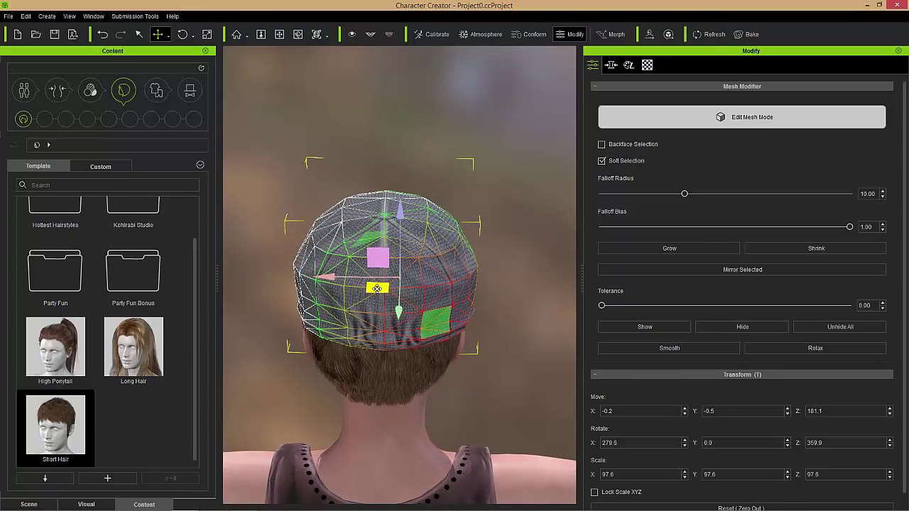
pyautogui.click(455, 293)
pyautogui.moveTo(489, 318); pyautogui.dragTo(469, 282, button='right')
pyautogui.moveTo(538, 238); pyautogui.dragTo(375, 283, button='right')
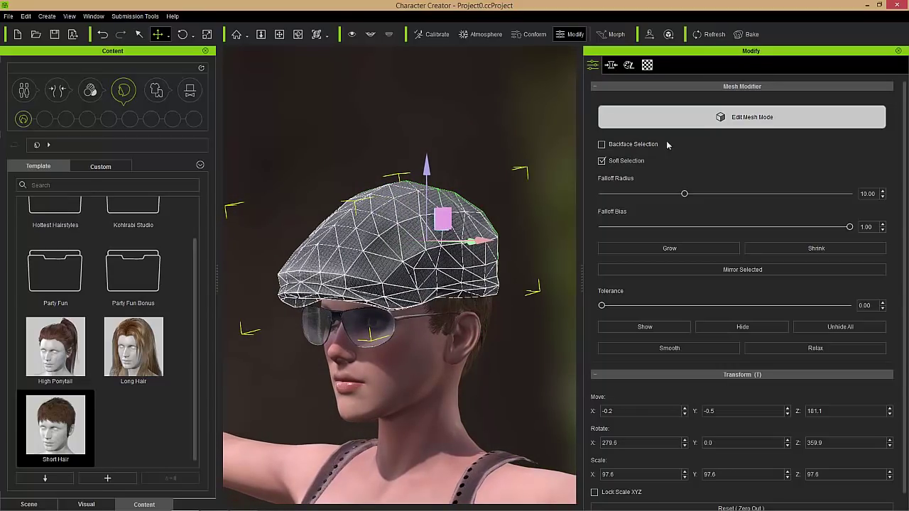
pyautogui.moveTo(456, 217); pyautogui.dragTo(325, 287, button='right')
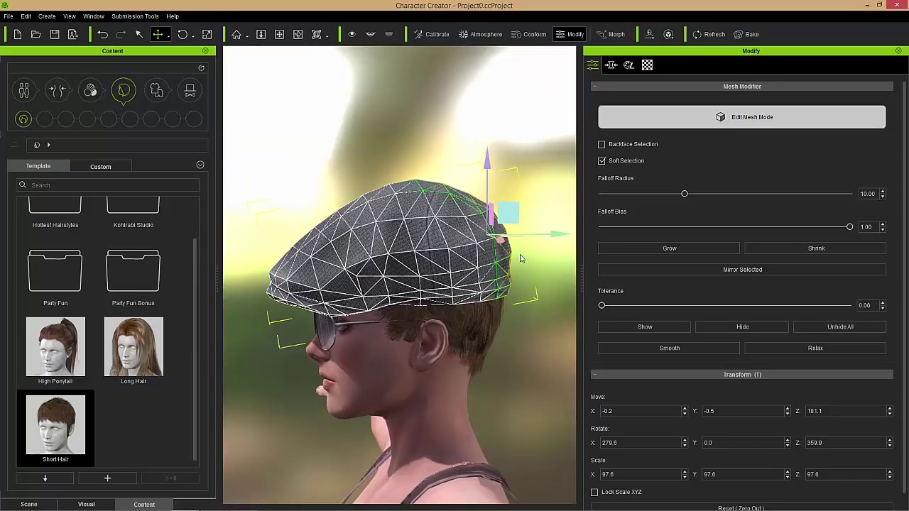
pyautogui.moveTo(521, 257); pyautogui.dragTo(296, 259, button='right')
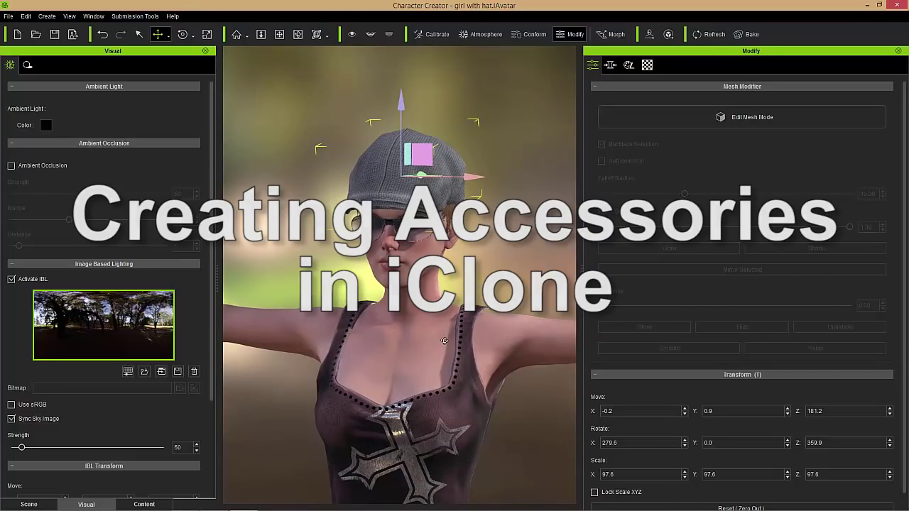
# Switch to iClone, select the avatar in the scene and open the 00_CC Character folder of the avatar library.
pyautogui.hotkey('alt', 'Tab')
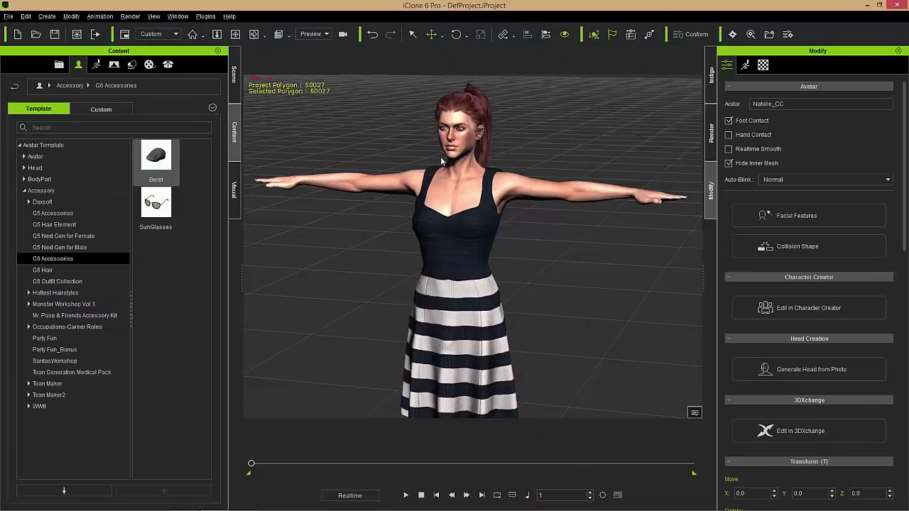
pyautogui.click(467, 186)
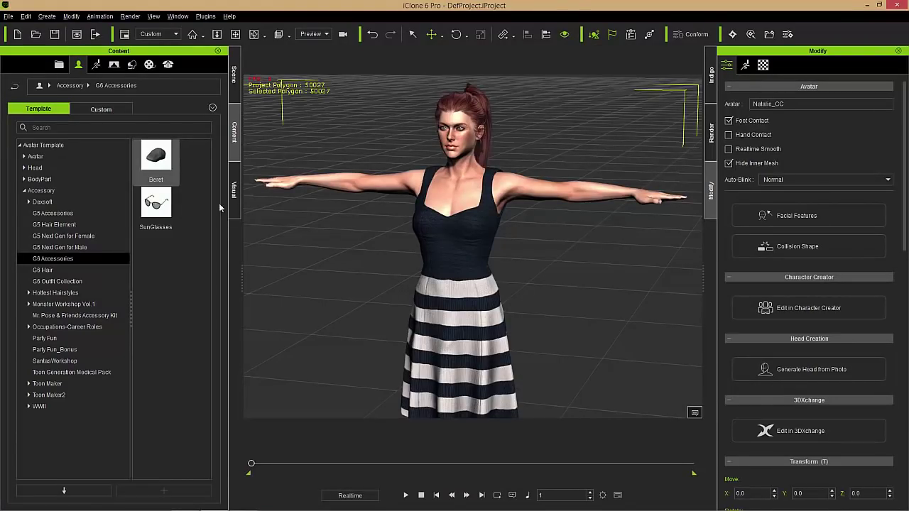
pyautogui.click(23, 157)
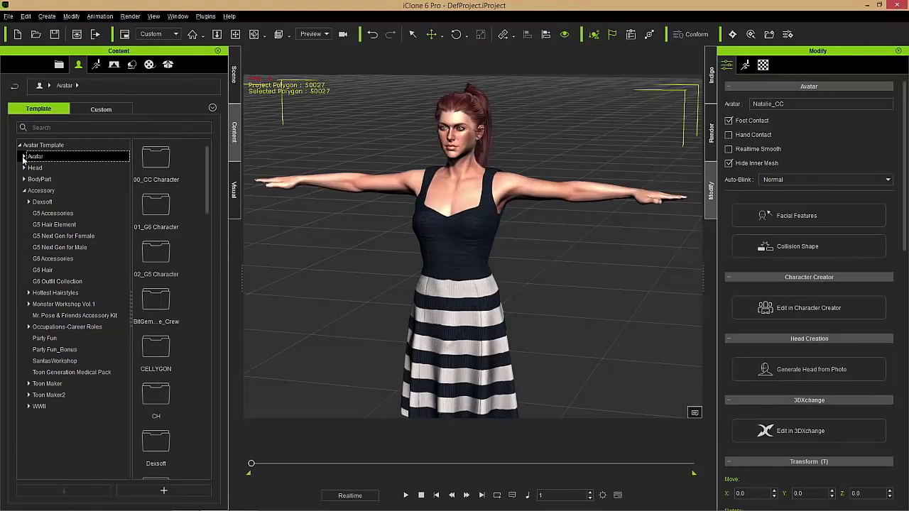
pyautogui.click(24, 157)
pyautogui.click(54, 167)
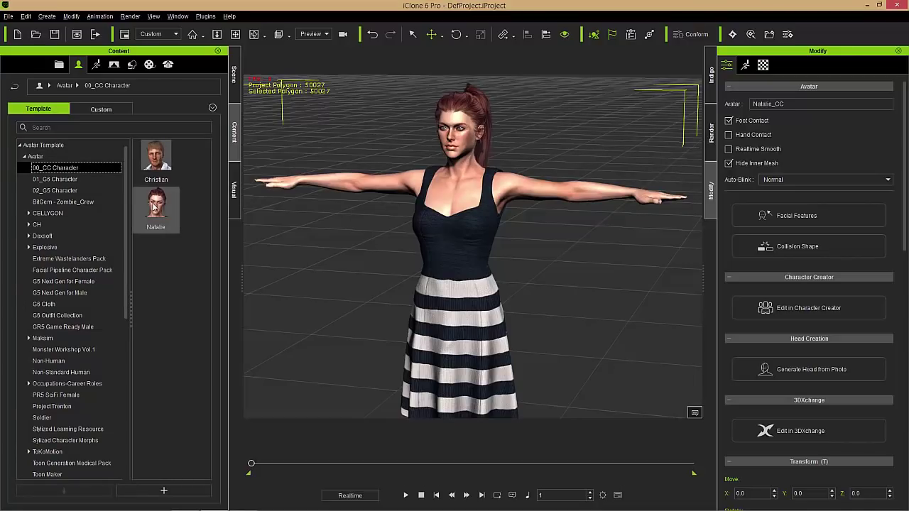
pyautogui.scroll(-6, 505, 315)
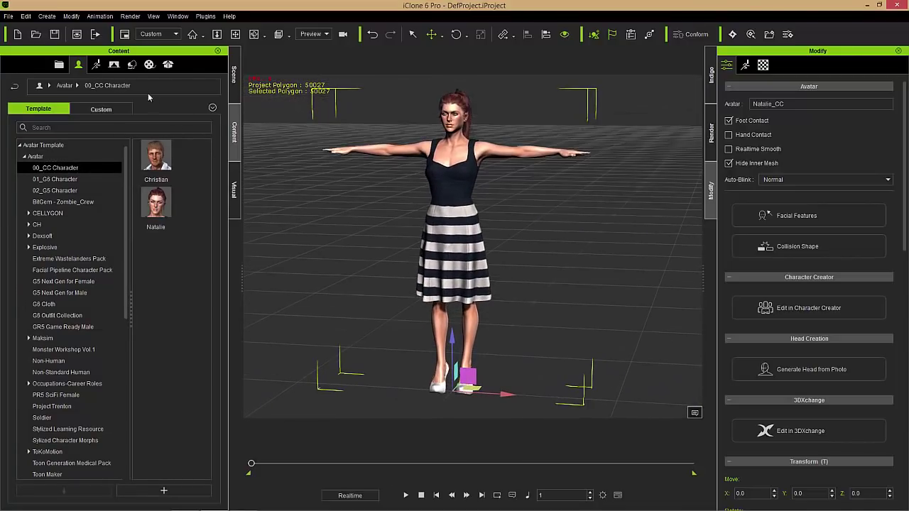
# Add the Ball_001 and Torus_004 props from the 3D Blocks library to the scene.
pyautogui.click(131, 65)
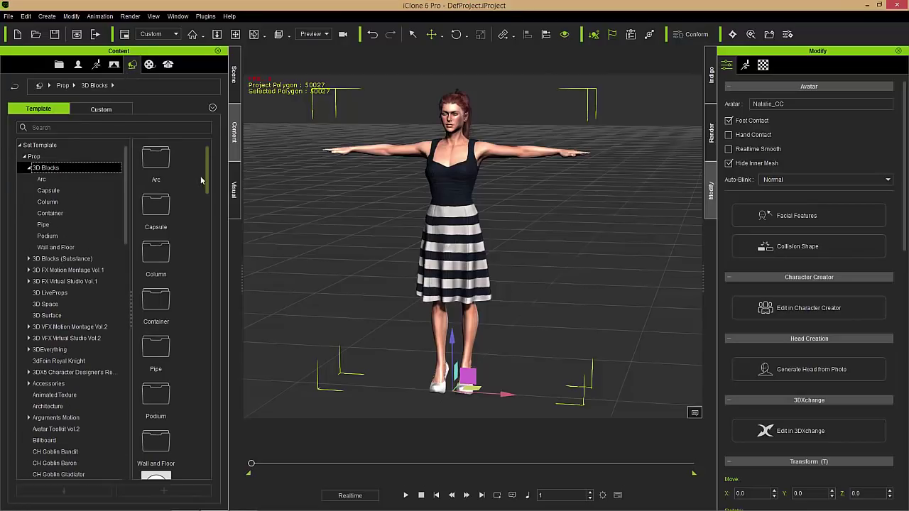
pyautogui.scroll(-5, 201, 180)
pyautogui.doubleClick(163, 245)
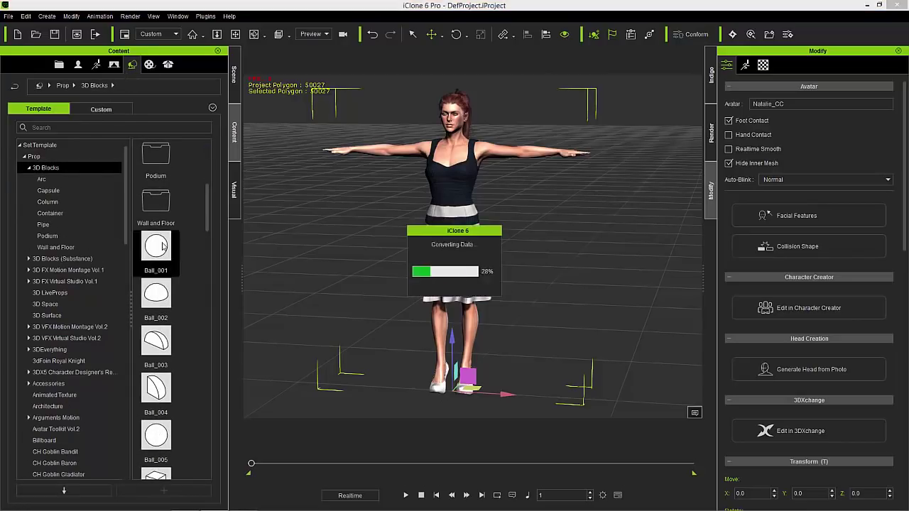
pyautogui.moveTo(519, 363); pyautogui.dragTo(502, 284, button='middle')
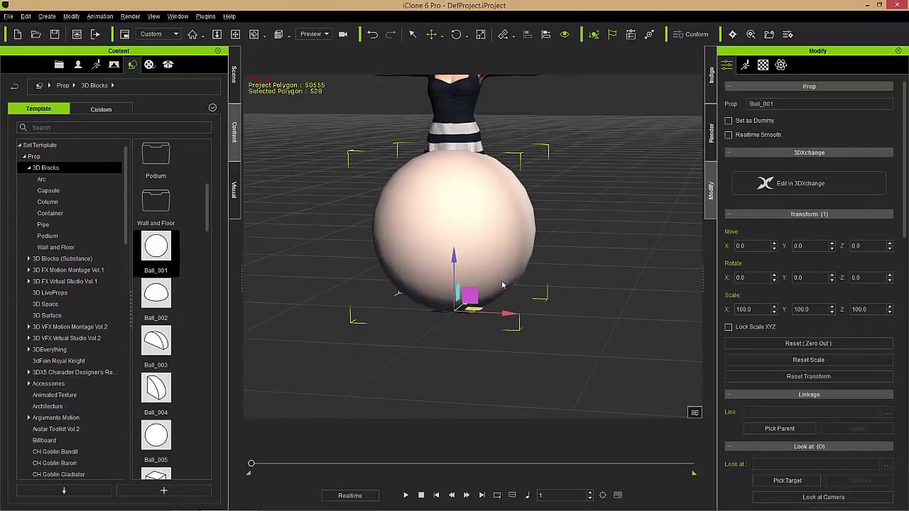
pyautogui.moveTo(214, 225); pyautogui.dragTo(220, 448)
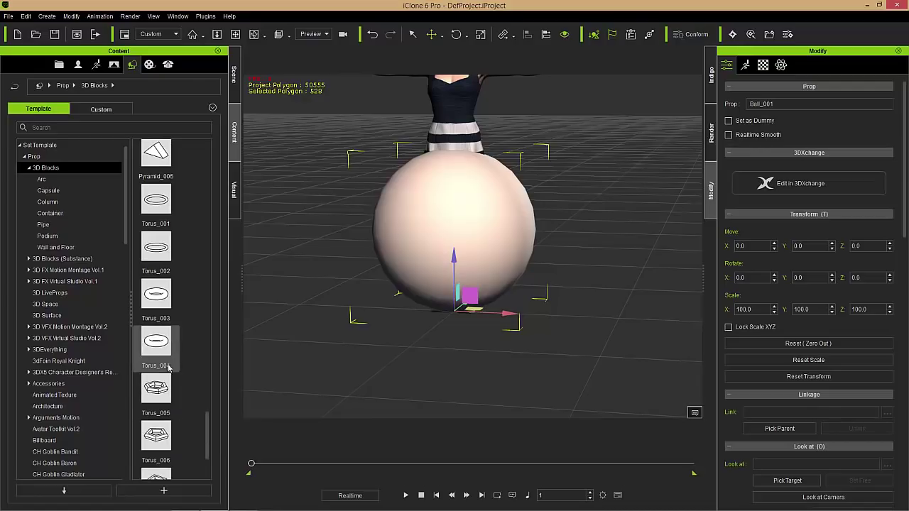
pyautogui.doubleClick(168, 367)
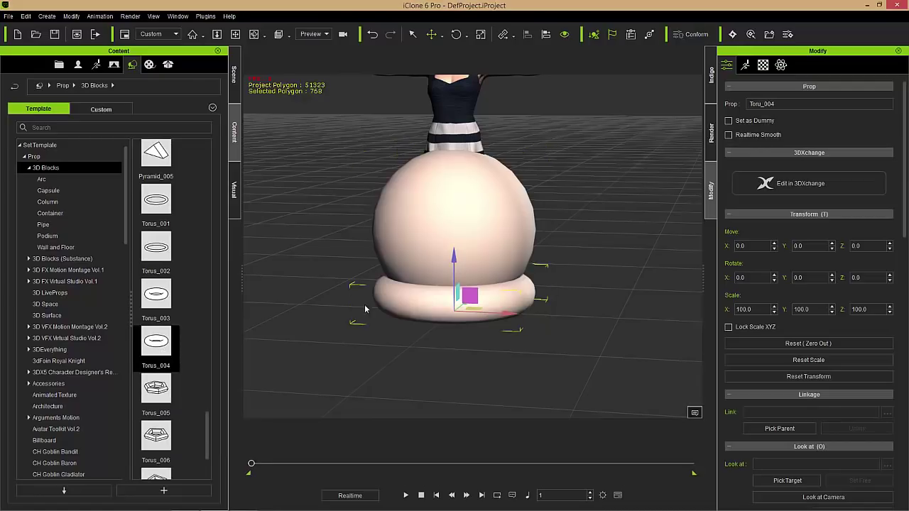
# Scale Ball_001 down uniformly to about 73.9 and lower it to Z -15 so the torus forms a brim around it.
pyautogui.moveTo(430, 310); pyautogui.dragTo(446, 297, button='right')
pyautogui.moveTo(634, 371); pyautogui.dragTo(588, 306, button='right')
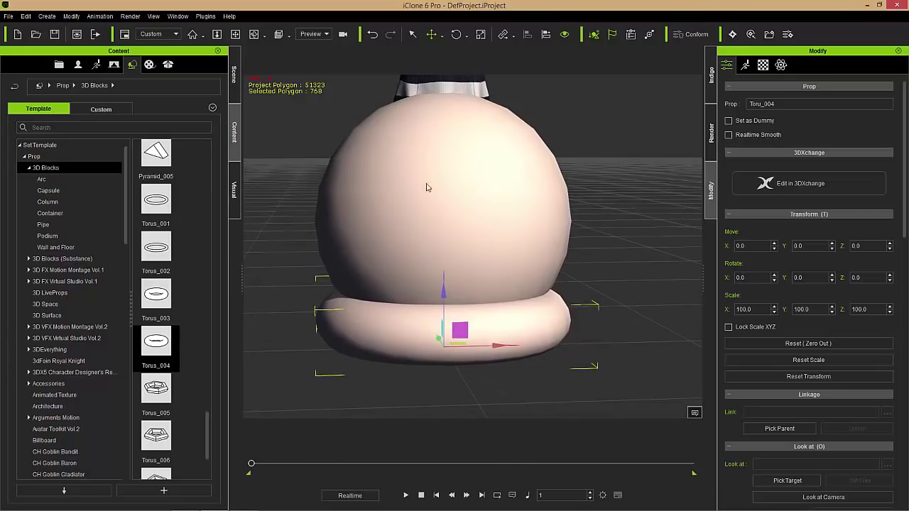
pyautogui.click(467, 196)
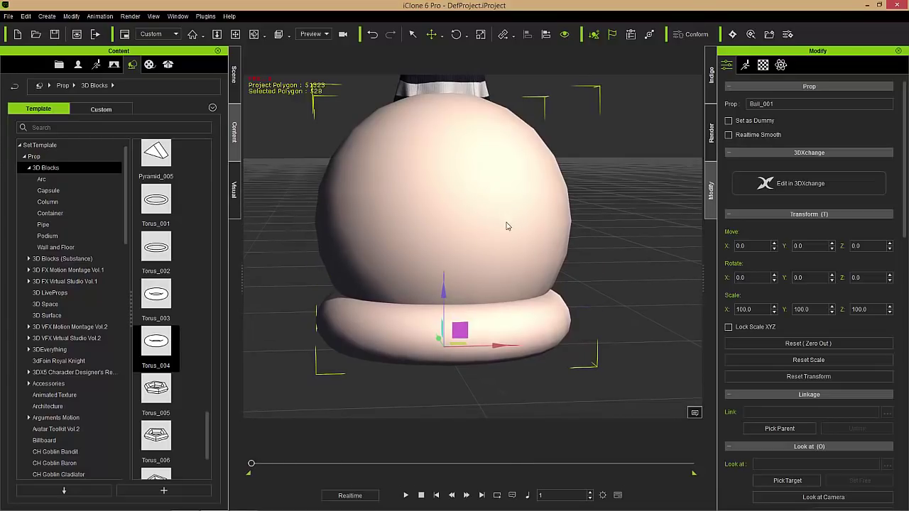
pyautogui.press('r')
pyautogui.moveTo(443, 346); pyautogui.dragTo(422, 381)
pyautogui.press('w')
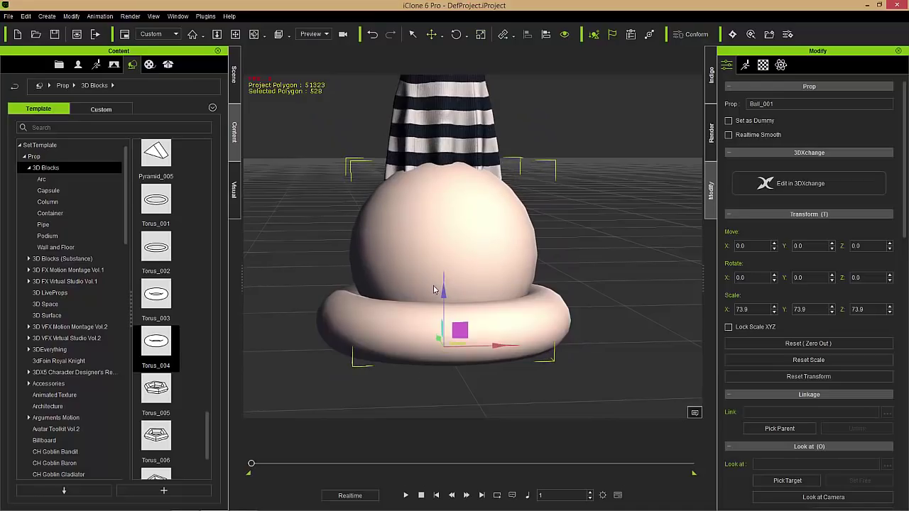
pyautogui.moveTo(445, 298); pyautogui.dragTo(448, 331)
pyautogui.moveTo(522, 329); pyautogui.dragTo(505, 303, button='right')
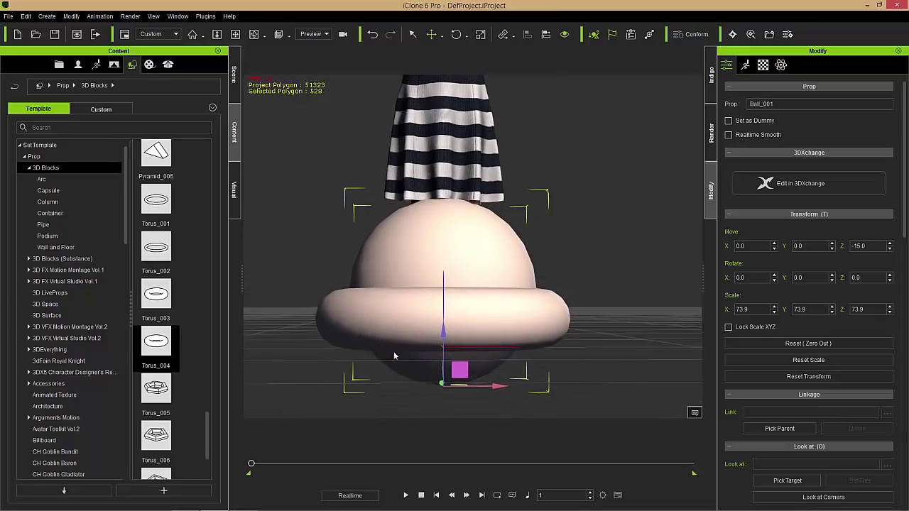
pyautogui.moveTo(381, 286); pyautogui.dragTo(413, 286, button='right')
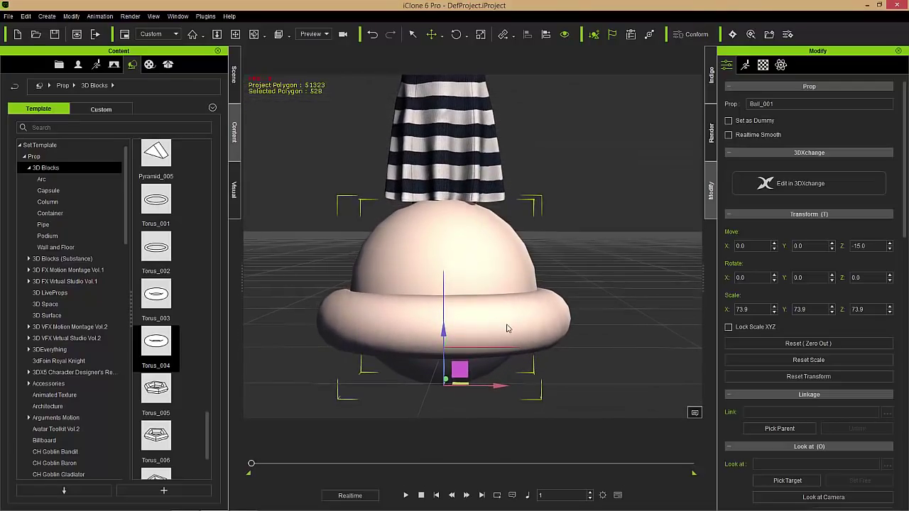
# Flatten the torus brim by scaling its Z to about 52.7 and enlarge it slightly overall.
pyautogui.click(507, 330)
pyautogui.moveTo(507, 332); pyautogui.dragTo(507, 315, button='right')
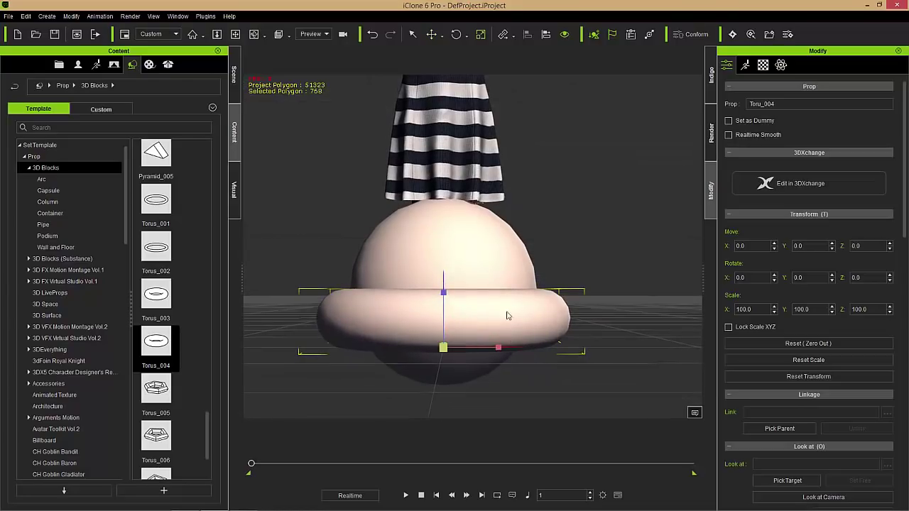
pyautogui.moveTo(450, 294); pyautogui.dragTo(442, 351)
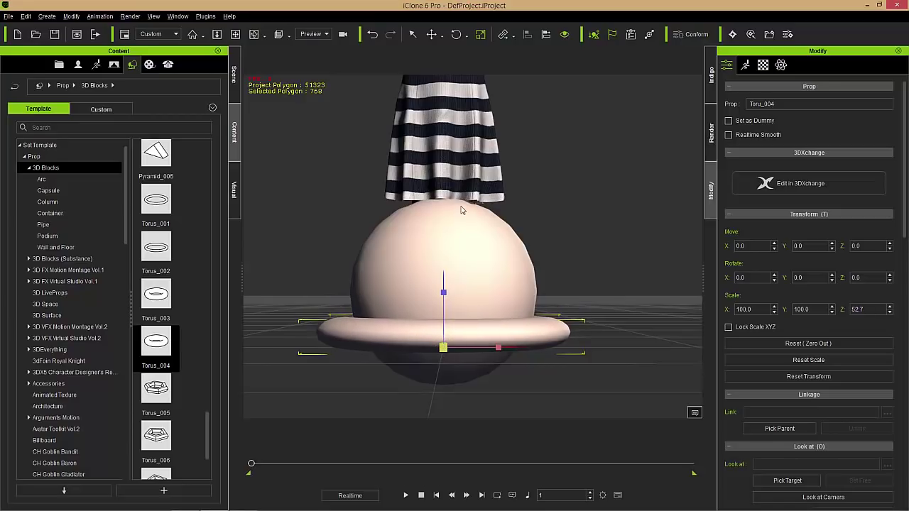
pyautogui.moveTo(442, 351); pyautogui.dragTo(446, 416, button='right')
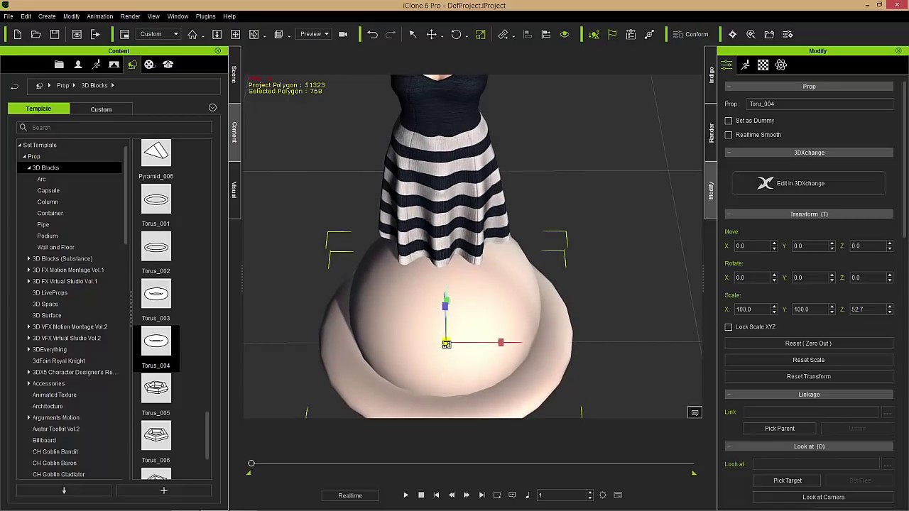
pyautogui.moveTo(446, 343); pyautogui.dragTo(449, 342)
pyautogui.moveTo(478, 374); pyautogui.dragTo(445, 268, button='right')
# Merge the torus brim into Ball_001 as a sub-prop to form a single hat prop.
pyautogui.click(474, 261)
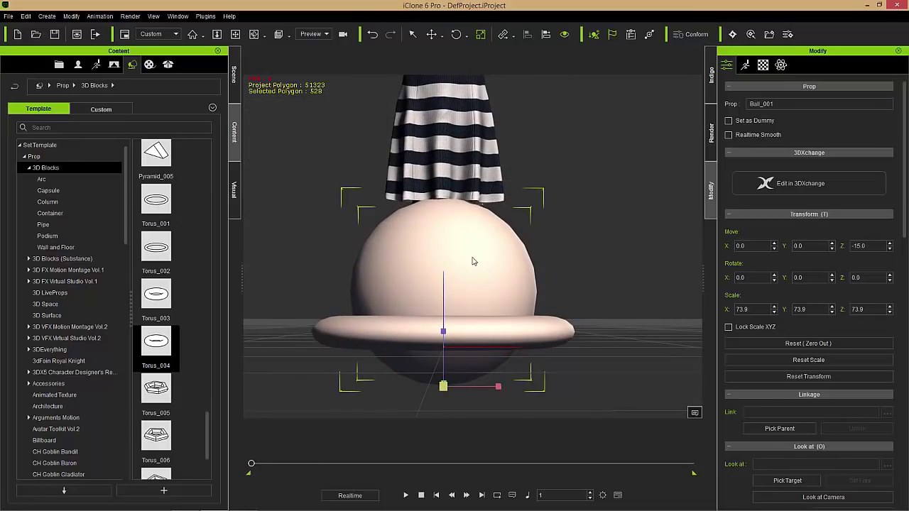
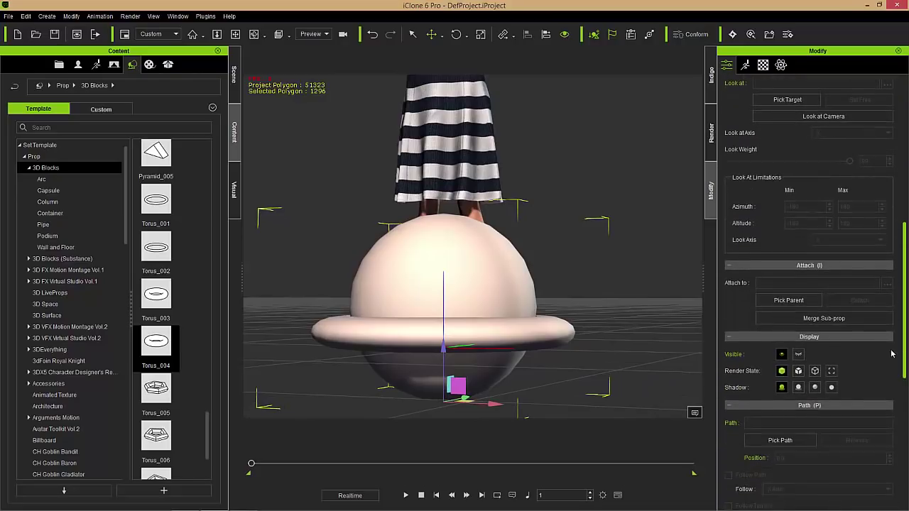
pyautogui.click(825, 319)
pyautogui.moveTo(517, 210); pyautogui.dragTo(404, 251, button='right')
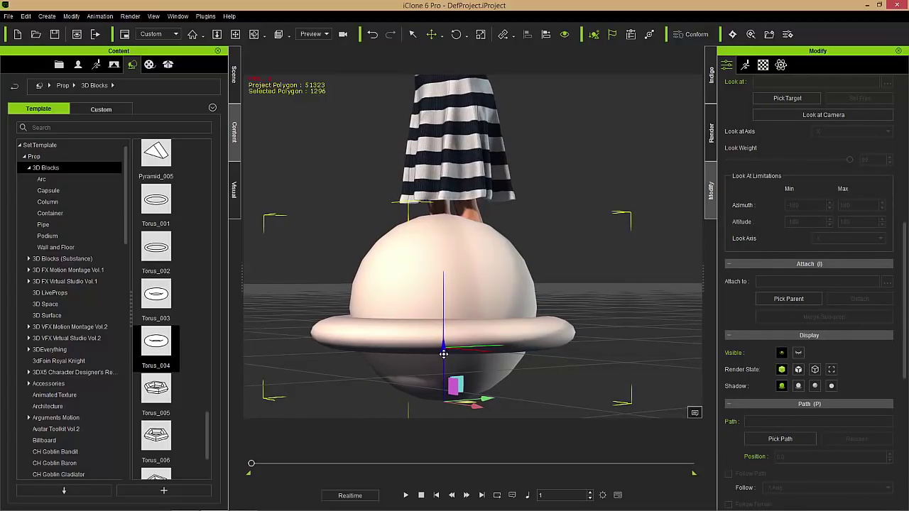
# Raise the merged hat to the avatar's upper body, scale it down uniformly and place it on her head.
pyautogui.moveTo(443, 357); pyautogui.dragTo(457, 306, button='right')
pyautogui.moveTo(457, 306); pyautogui.dragTo(457, 375, button='middle')
pyautogui.moveTo(427, 353); pyautogui.dragTo(442, 182)
pyautogui.moveTo(441, 183); pyautogui.dragTo(379, 156, button='right')
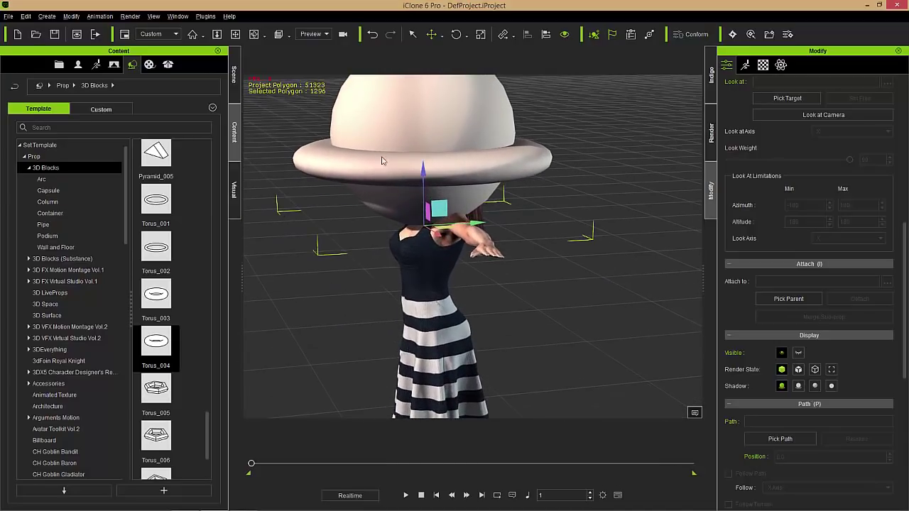
pyautogui.press('r')
pyautogui.moveTo(423, 226); pyautogui.dragTo(327, 328)
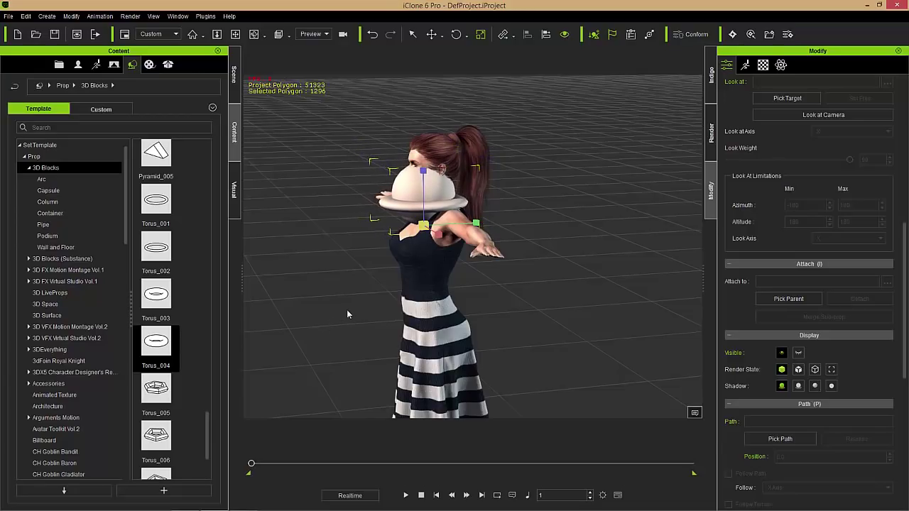
pyautogui.press('w')
pyautogui.moveTo(445, 208); pyautogui.dragTo(455, 163)
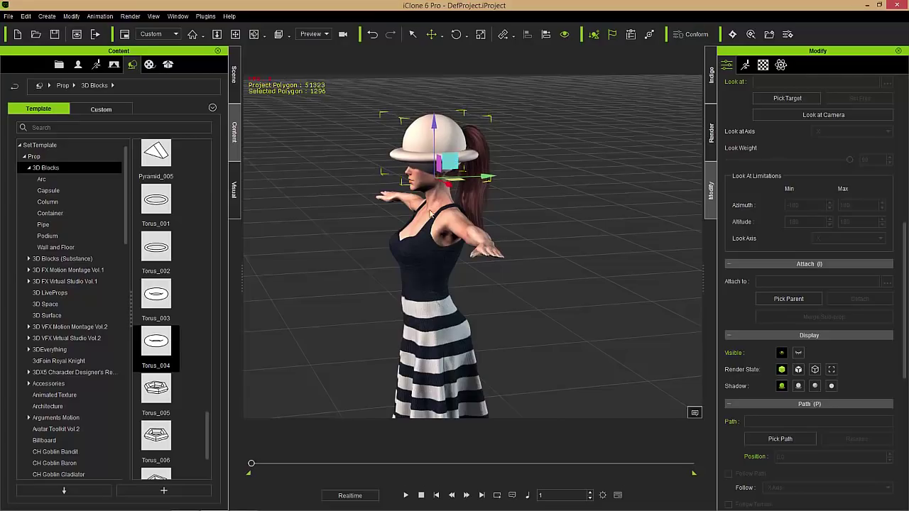
# Scale the hat down a little more on all axes to fit the avatar's head.
pyautogui.moveTo(404, 238); pyautogui.dragTo(589, 266, button='right')
pyautogui.scroll(3, 498, 205)
pyautogui.scroll(2, 498, 205)
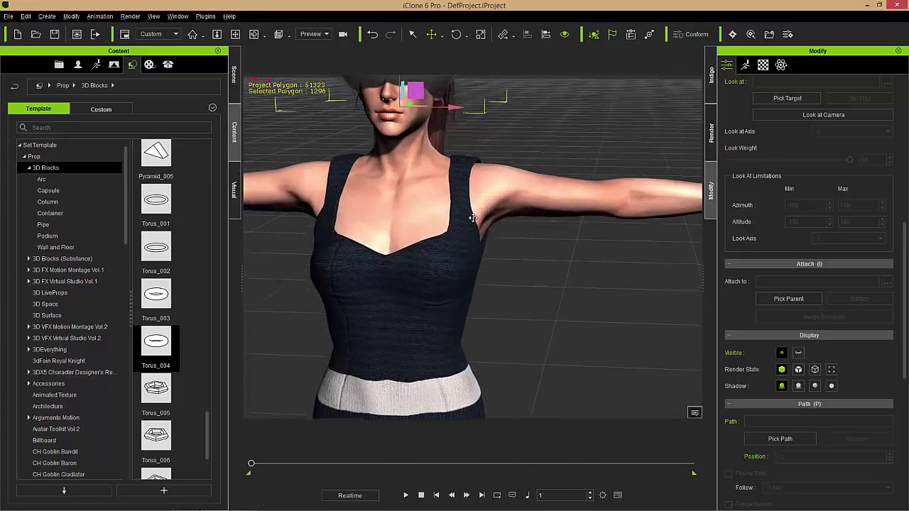
pyautogui.moveTo(492, 210); pyautogui.dragTo(508, 308, button='middle')
pyautogui.moveTo(521, 282); pyautogui.dragTo(470, 258, button='right')
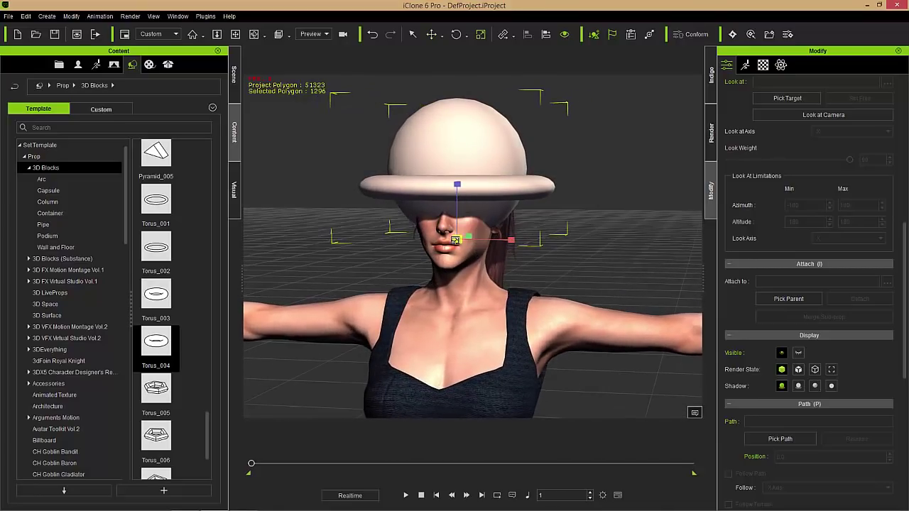
pyautogui.moveTo(454, 240); pyautogui.dragTo(432, 258)
# Stretch the hat slightly from front to back and narrow it sideways, checking the fit from several angles.
pyautogui.moveTo(624, 220); pyautogui.dragTo(362, 240, button='right')
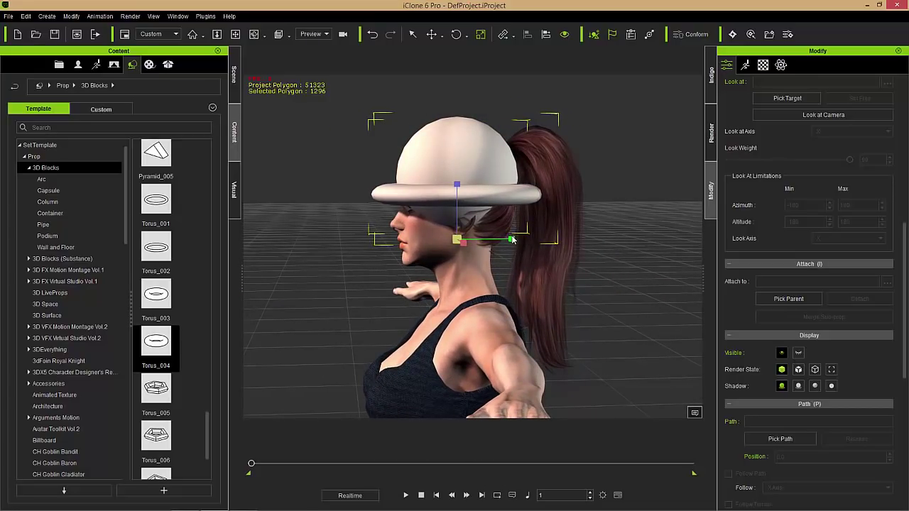
pyautogui.moveTo(511, 238); pyautogui.dragTo(519, 240)
pyautogui.moveTo(420, 235); pyautogui.dragTo(486, 211, button='right')
pyautogui.moveTo(511, 240); pyautogui.dragTo(506, 242)
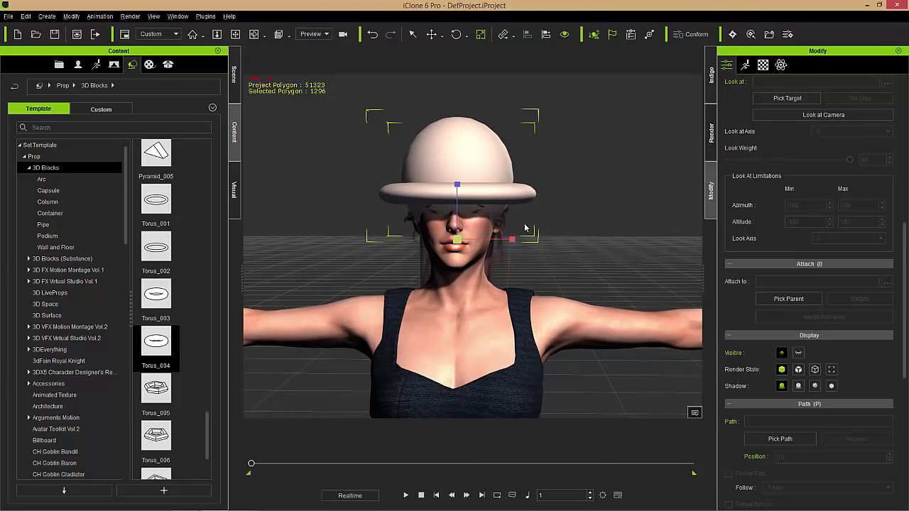
pyautogui.moveTo(553, 221); pyautogui.dragTo(334, 219, button='right')
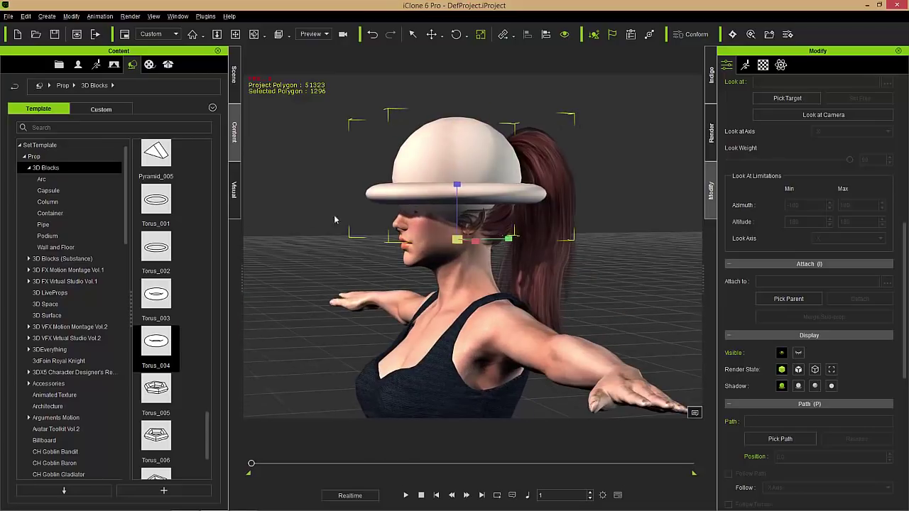
pyautogui.moveTo(545, 212); pyautogui.dragTo(562, 249, button='right')
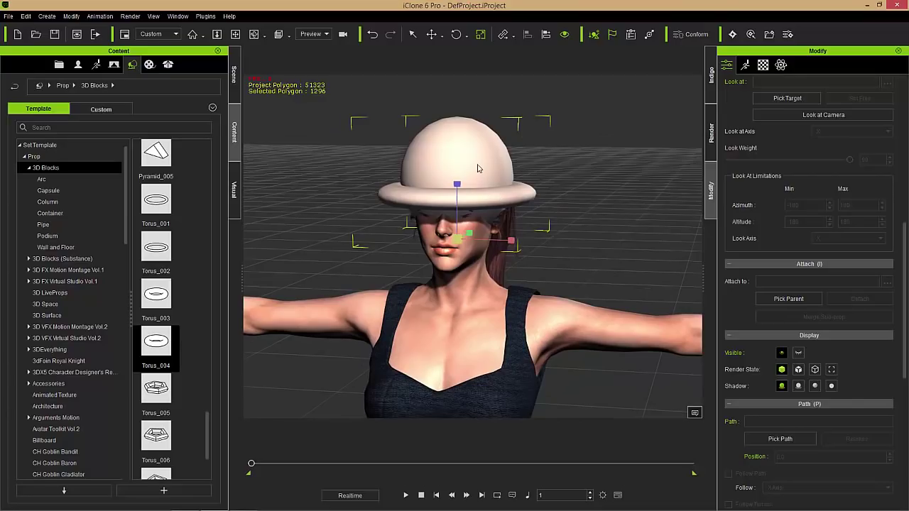
# Attach the hat to the avatar's head, CC_Base_Head.
pyautogui.rightClick(477, 168)
pyautogui.moveTo(526, 221)
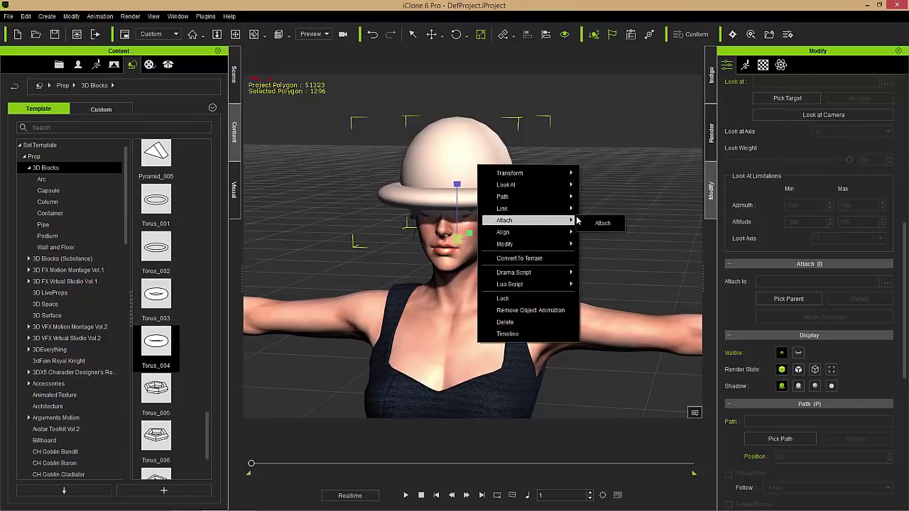
pyautogui.click(602, 223)
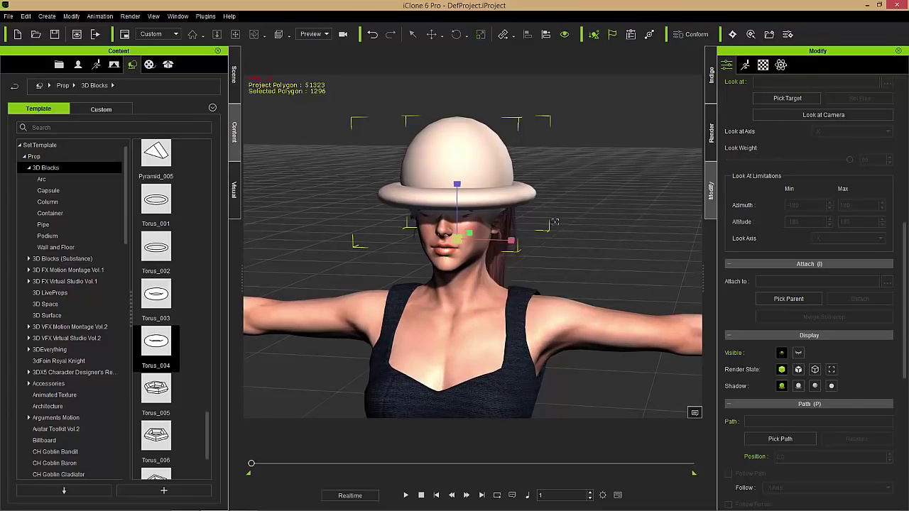
pyautogui.click(424, 233)
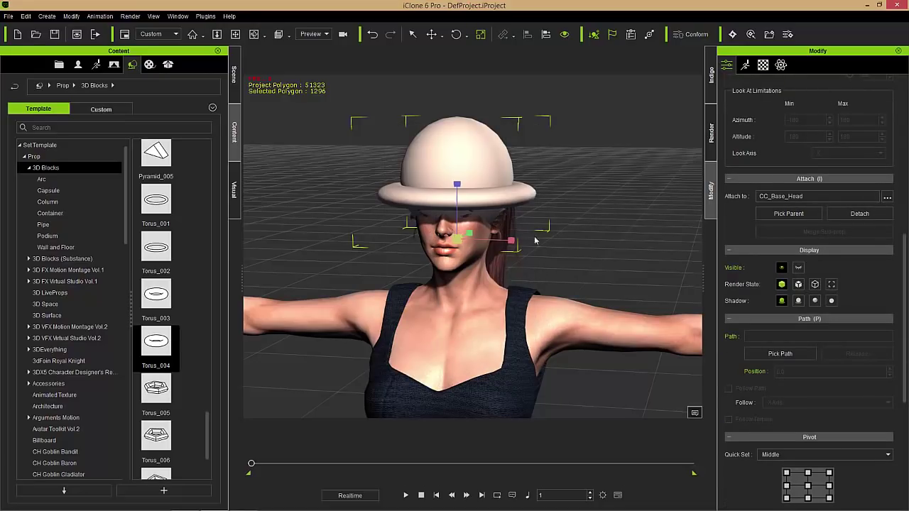
# Rename the attached Ball_001 accessory as Cool Hat in the scene list.
pyautogui.click(233, 78)
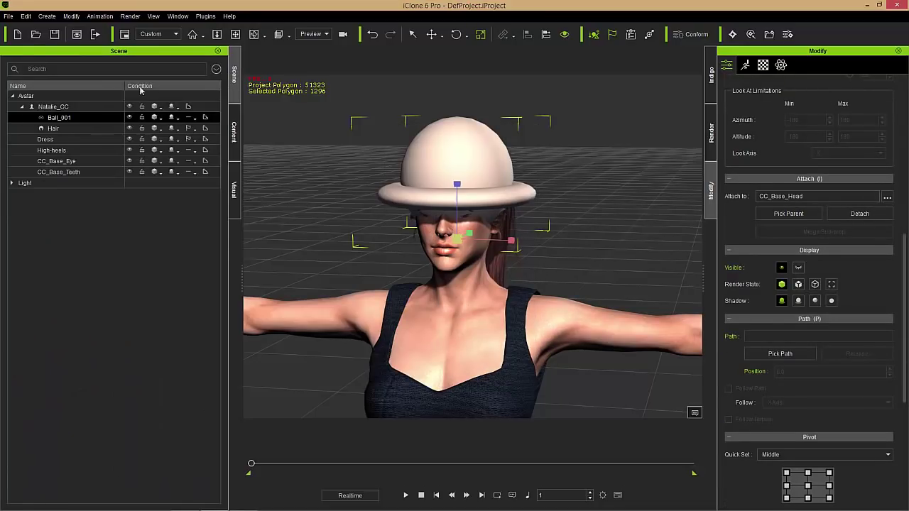
pyautogui.doubleClick(64, 117)
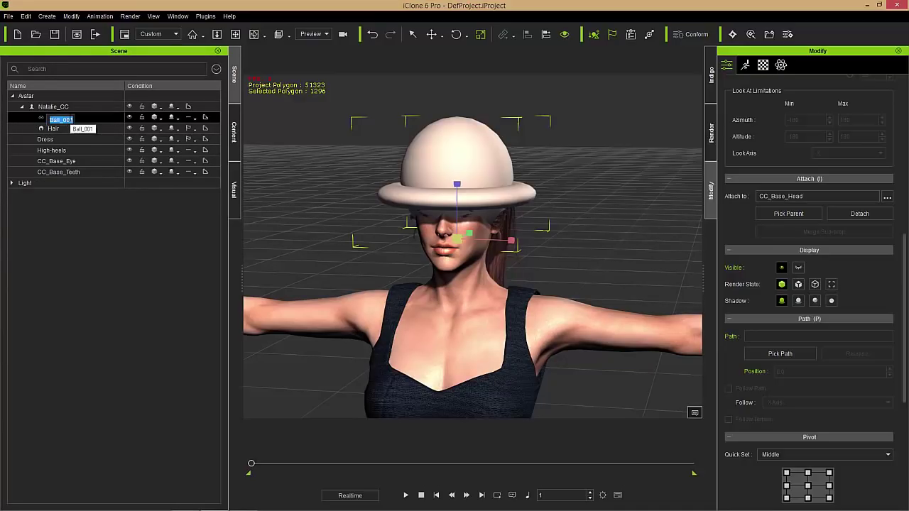
pyautogui.write('Cool Hat')
pyautogui.press('Return')
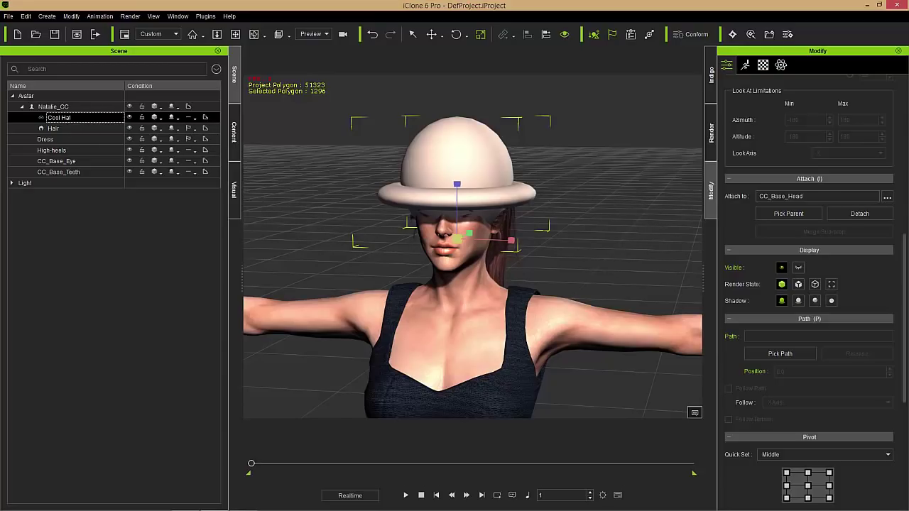
# Save the hat to the custom avatar Accessory library under the name Cool Hat.
pyautogui.click(235, 132)
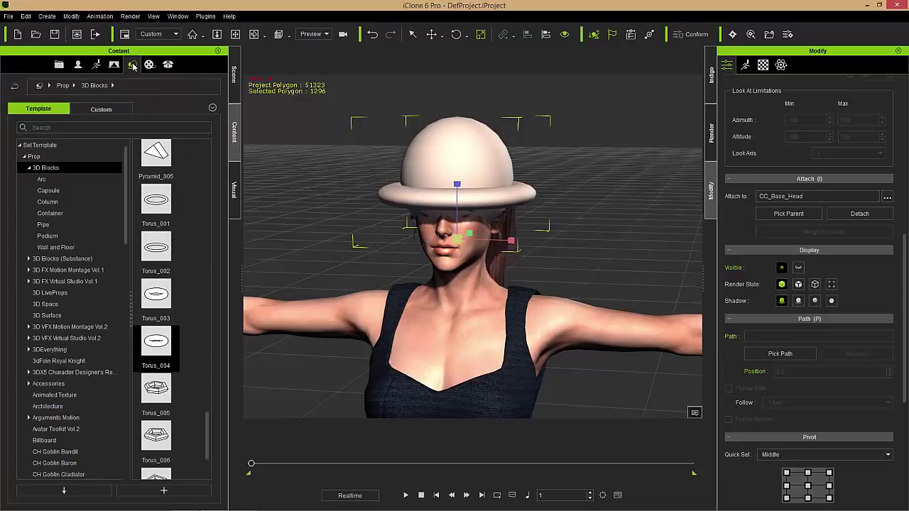
pyautogui.click(79, 65)
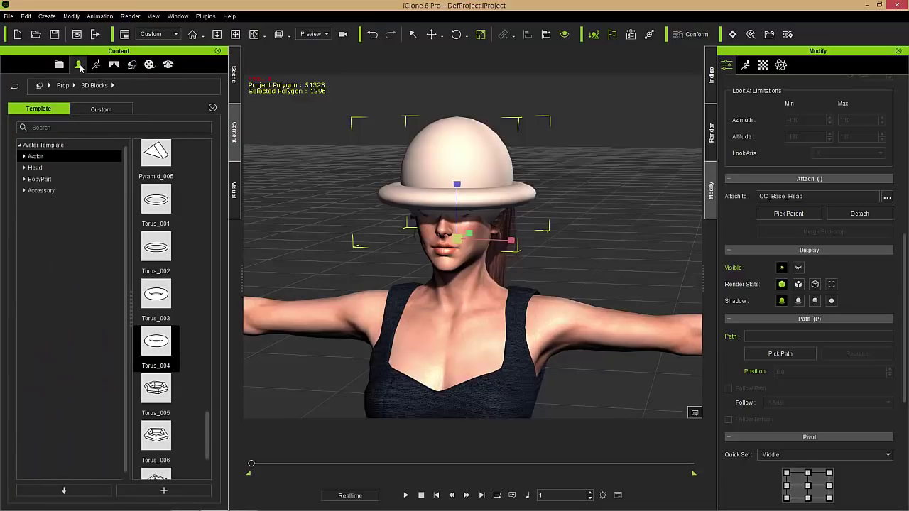
pyautogui.click(99, 111)
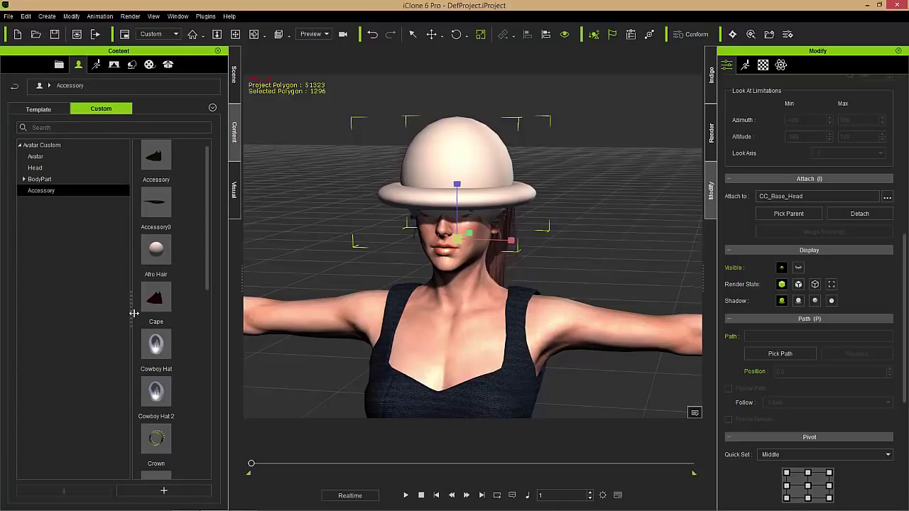
pyautogui.click(170, 494)
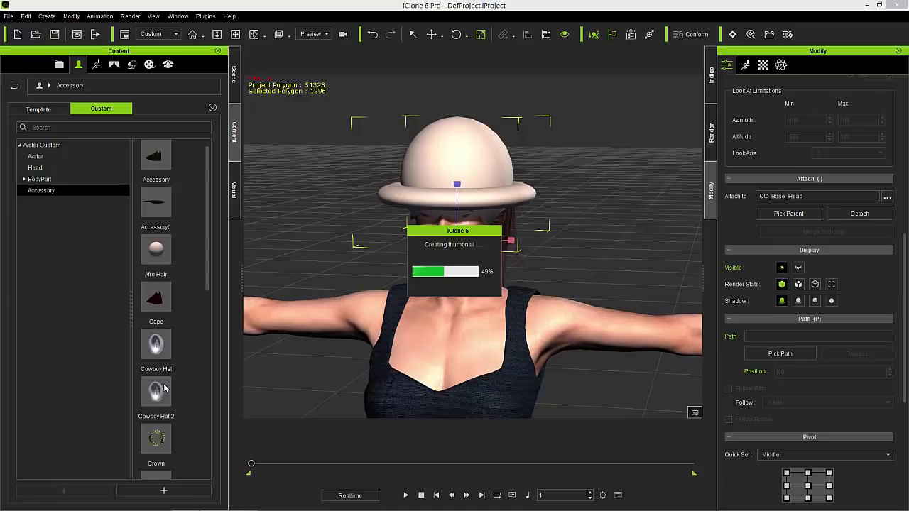
pyautogui.write('Cool Hat')
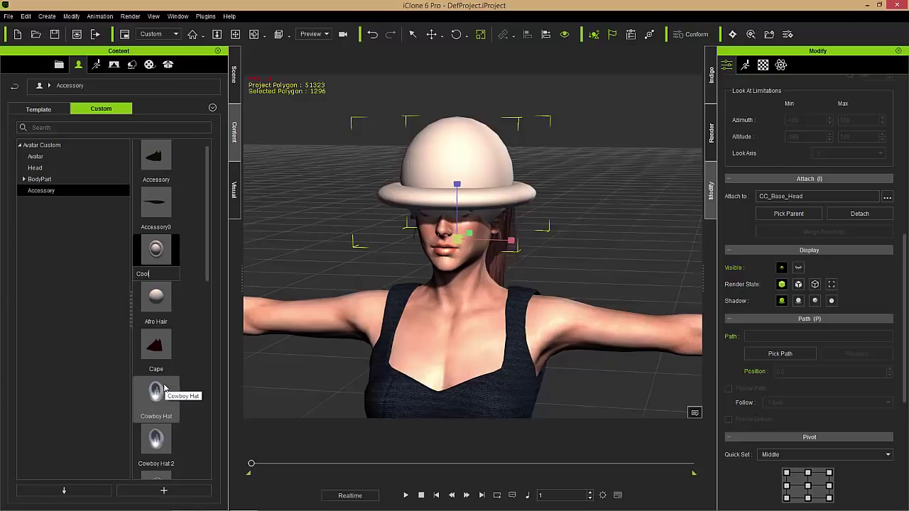
pyautogui.press('Return')
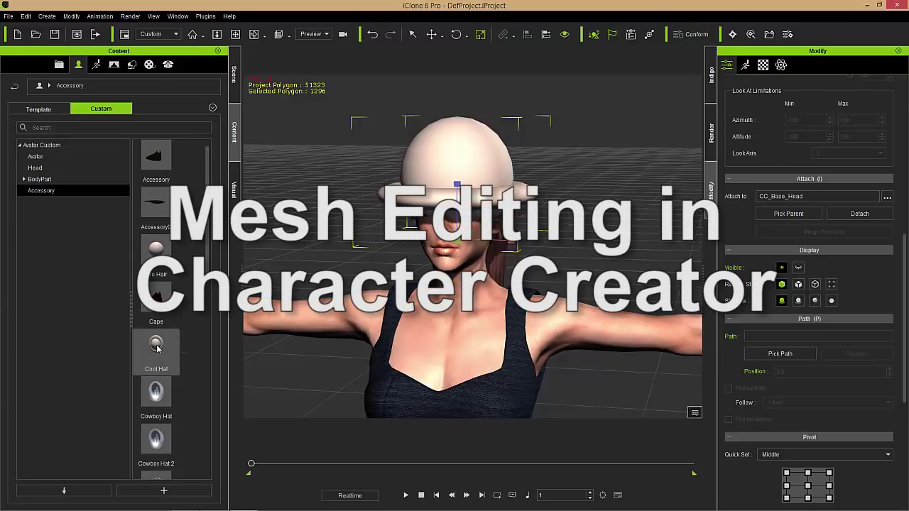
# Switch to Character Creator and apply the saved Cool Hat accessory to the character.
pyautogui.moveTo(157, 348); pyautogui.dragTo(422, 249)
pyautogui.hotkey('alt', 'Tab')
pyautogui.moveTo(502, 262); pyautogui.dragTo(322, 275, button='right')
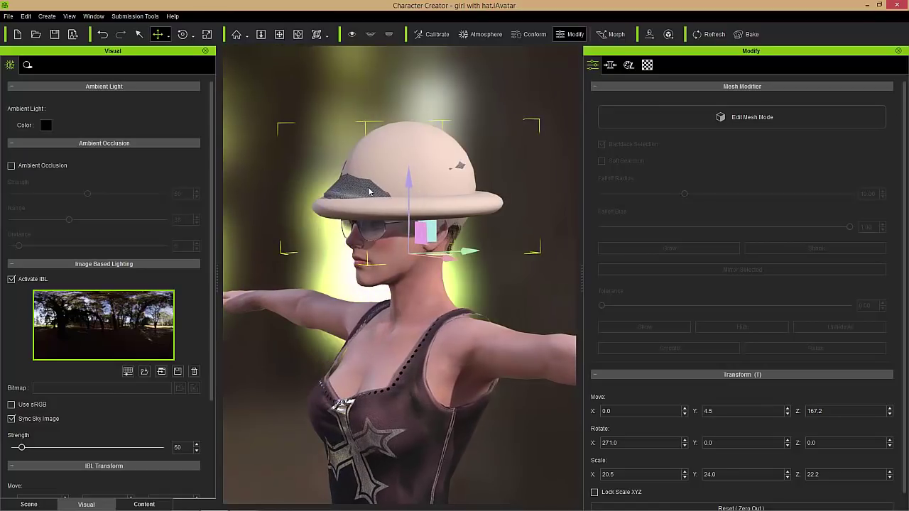
# Delete the old beret that pokes through the new hat and check the hat from the side.
pyautogui.click(400, 185)
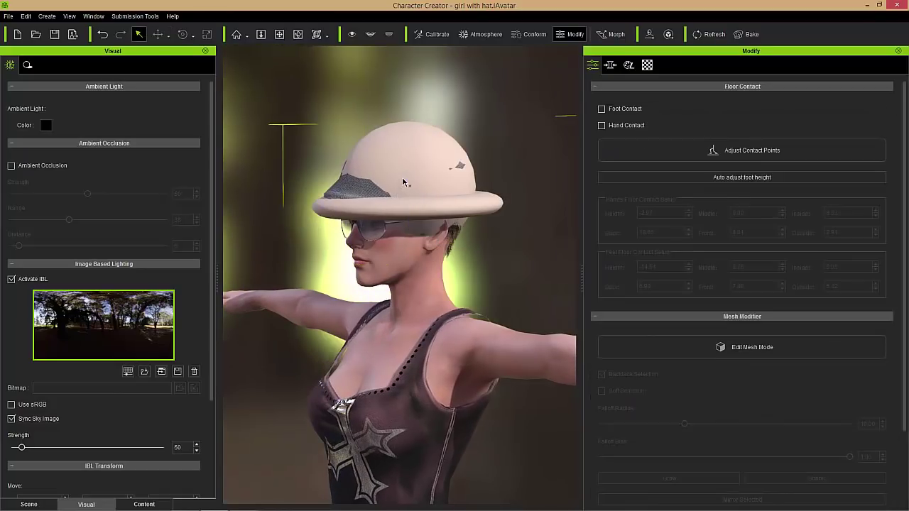
pyautogui.rightClick(403, 179)
pyautogui.click(426, 197)
pyautogui.press('Delete')
pyautogui.moveTo(361, 229); pyautogui.dragTo(308, 236, button='right')
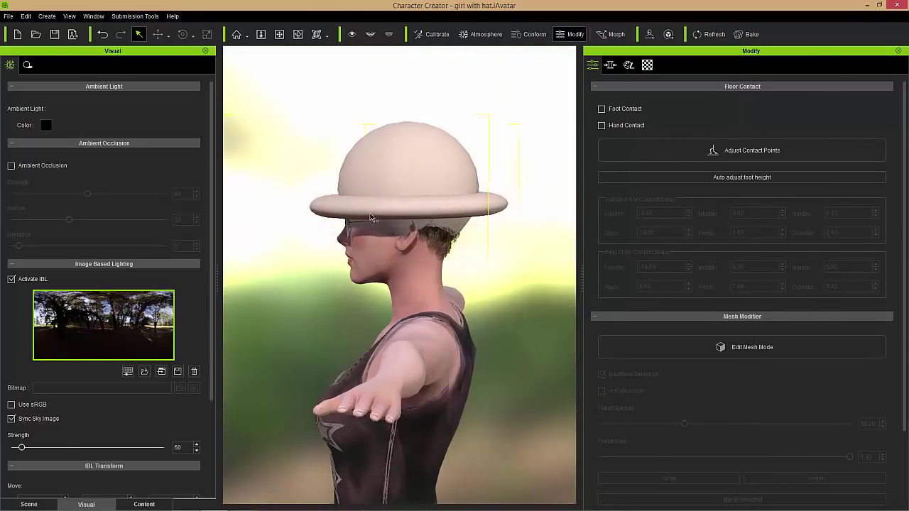
# Select the Cool Hat and raise it straight above the head to a Z position of about 190.5.
pyautogui.moveTo(372, 218); pyautogui.dragTo(420, 295, button='middle')
pyautogui.scroll(4, 454, 270)
pyautogui.moveTo(456, 269); pyautogui.dragTo(404, 281, button='middle')
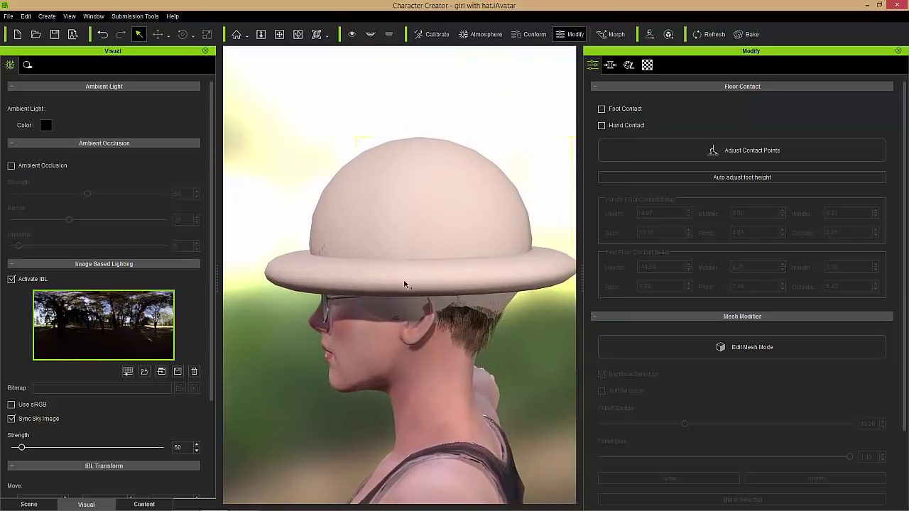
pyautogui.moveTo(404, 281); pyautogui.dragTo(448, 274, button='right')
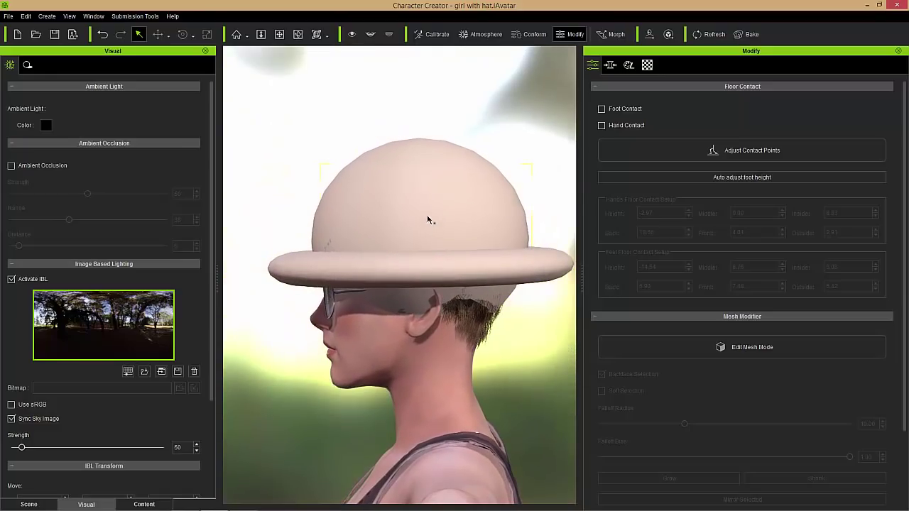
pyautogui.click(428, 220)
pyautogui.moveTo(431, 189); pyautogui.dragTo(435, 238, button='middle')
pyautogui.scroll(-5, 436, 241)
pyautogui.rightClick(419, 248)
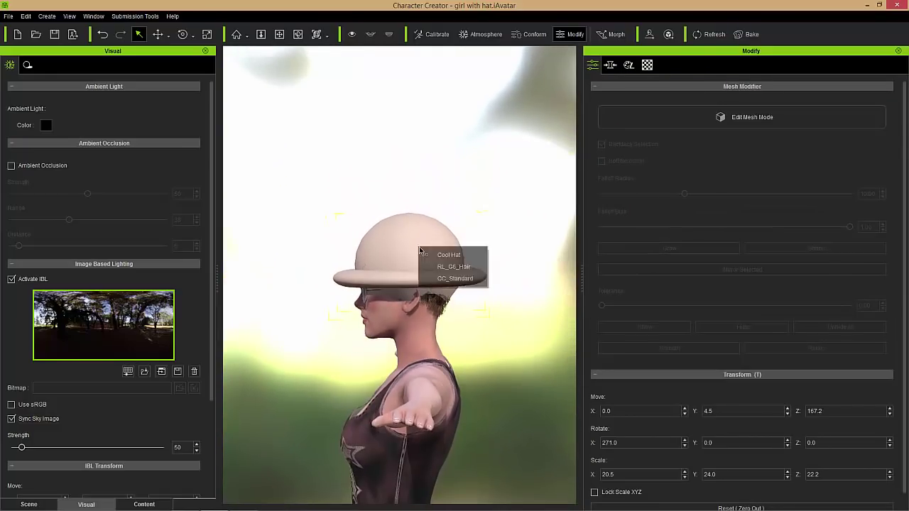
pyautogui.click(455, 256)
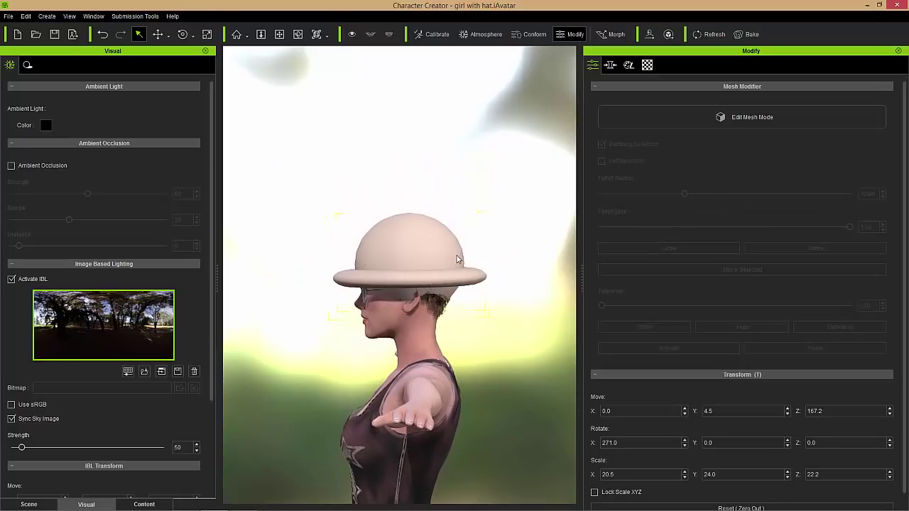
pyautogui.press('w')
pyautogui.moveTo(413, 235); pyautogui.dragTo(413, 135)
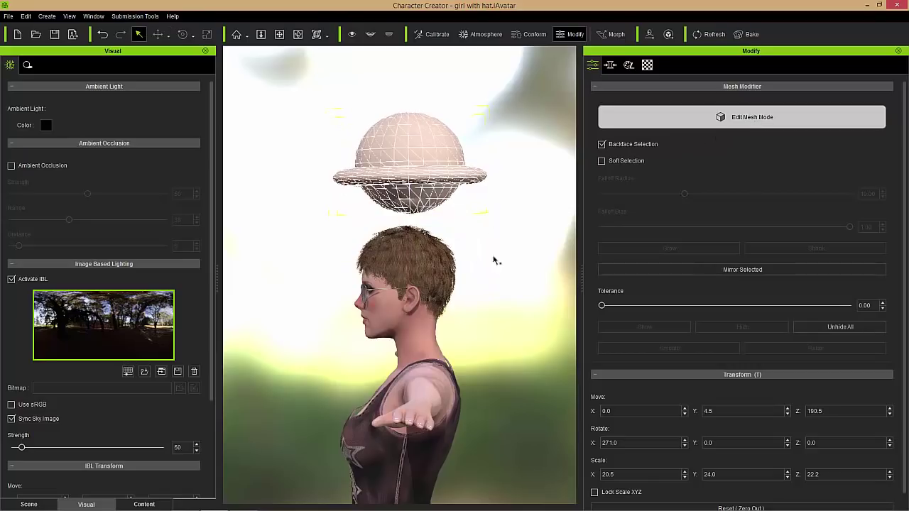
# Select all faces of the hat's ball that hang below the brim, all the way around, and hide them in mesh editing.
pyautogui.scroll(6, 476, 230)
pyautogui.moveTo(474, 218); pyautogui.dragTo(440, 344, button='middle')
pyautogui.scroll(-2, 440, 345)
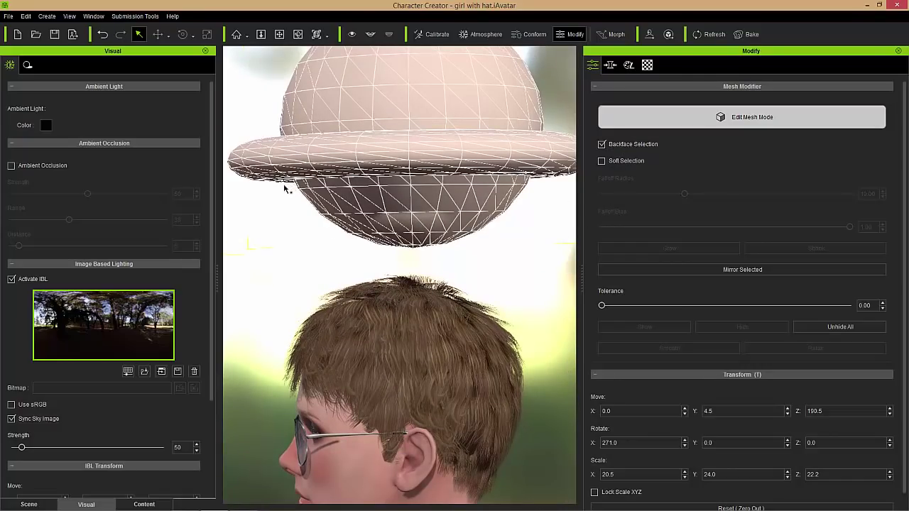
pyautogui.moveTo(293, 190); pyautogui.dragTo(547, 256)
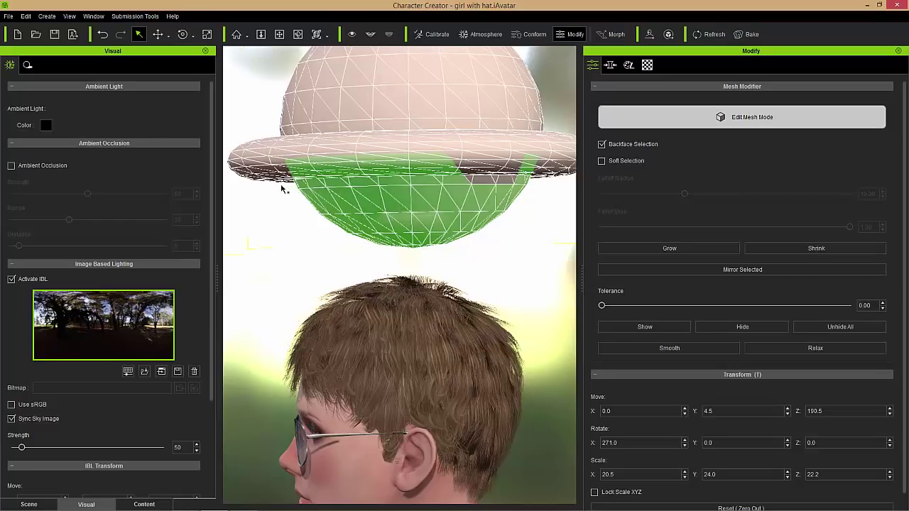
pyautogui.moveTo(287, 189); pyautogui.dragTo(534, 257)
pyautogui.moveTo(505, 236); pyautogui.dragTo(423, 240, button='right')
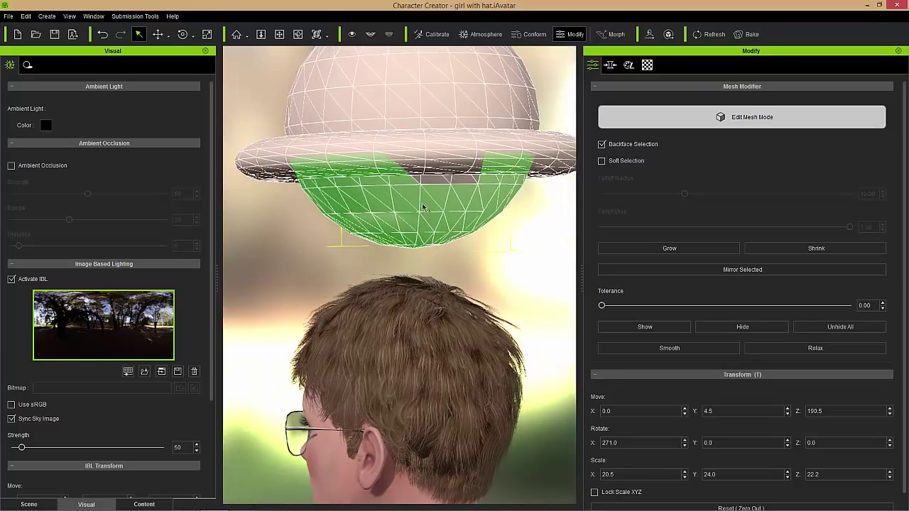
pyautogui.keyDown('ctrl'); pyautogui.click(437, 182); pyautogui.keyUp('ctrl')
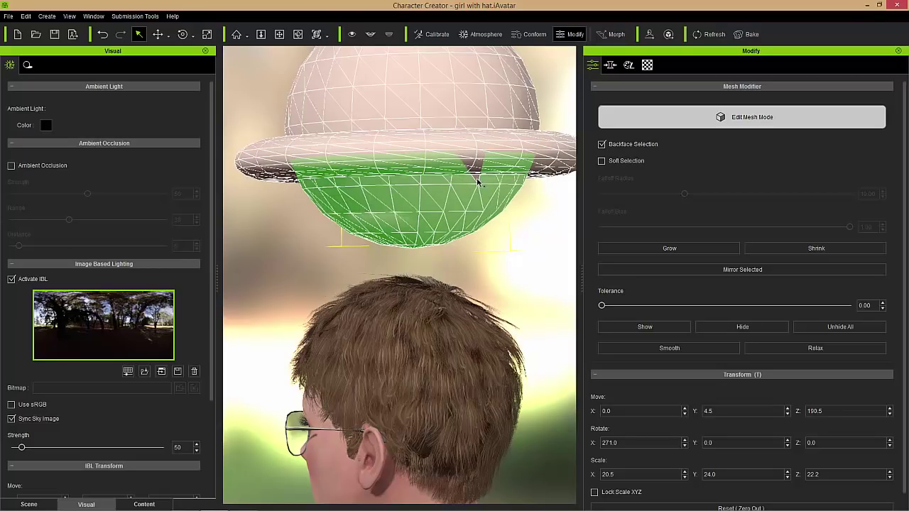
pyautogui.moveTo(495, 232); pyautogui.dragTo(357, 214, button='right')
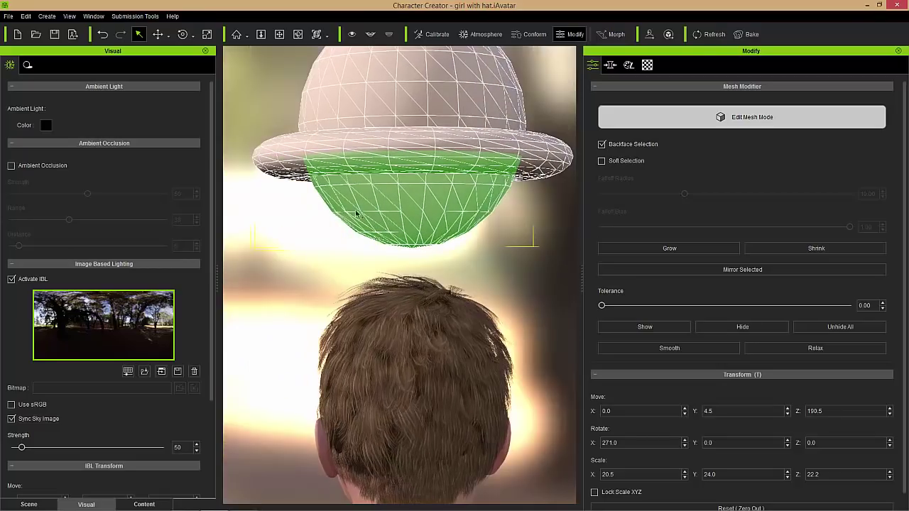
pyautogui.moveTo(532, 214)
pyautogui.mouseDown(button='right')
pyautogui.moveTo(248, 205)
pyautogui.moveTo(468, 213)
pyautogui.moveTo(316, 213)
pyautogui.moveTo(330, 212)
pyautogui.mouseUp(button='right')
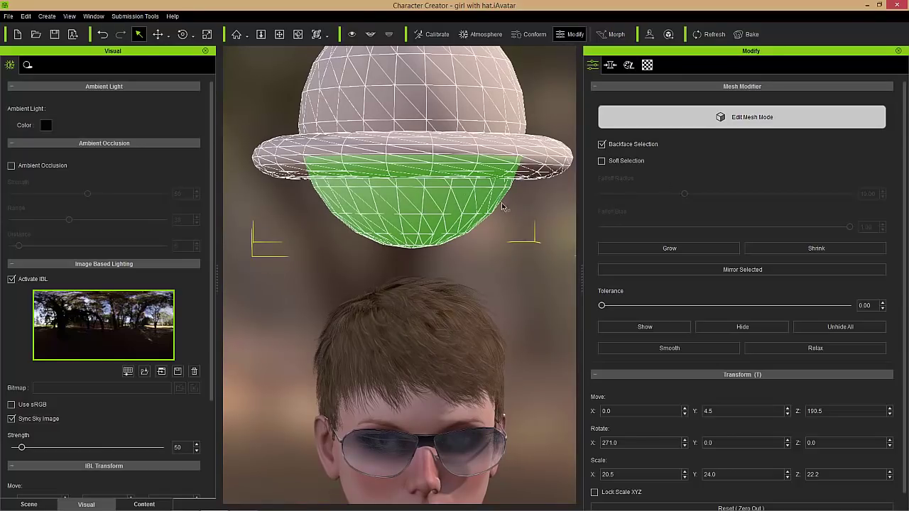
pyautogui.moveTo(503, 217); pyautogui.dragTo(471, 212, button='right')
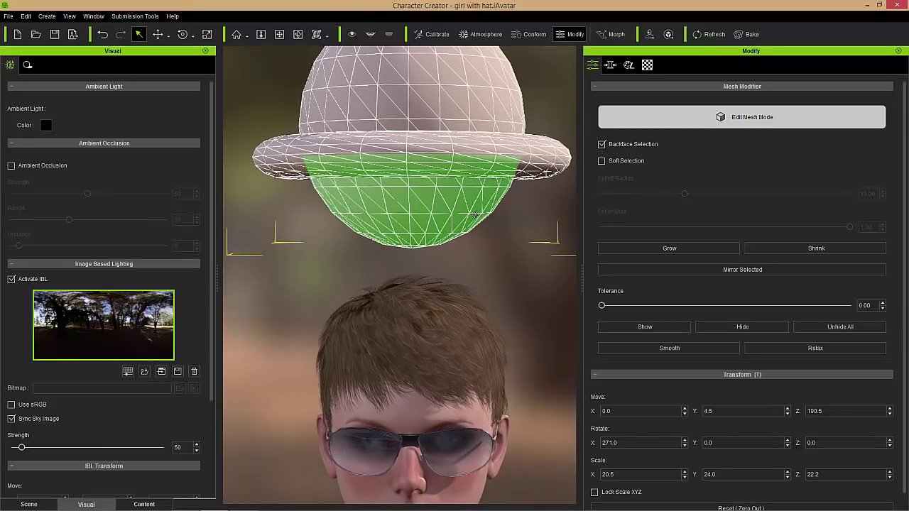
pyautogui.click(761, 330)
pyautogui.click(514, 260)
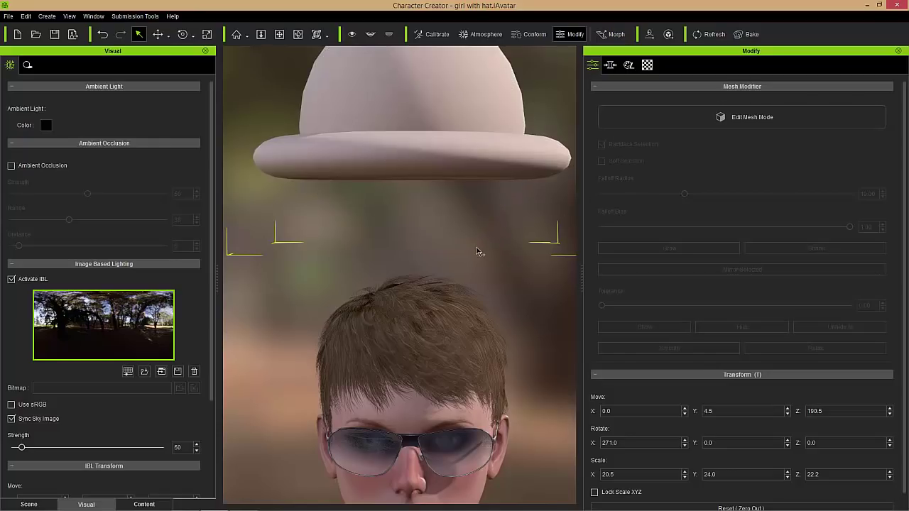
# Lower the trimmed hat back onto the head to a Z position of about 170.4.
pyautogui.moveTo(478, 251); pyautogui.dragTo(452, 191, button='right')
pyautogui.moveTo(444, 150); pyautogui.dragTo(440, 190, button='right')
pyautogui.scroll(-3, 445, 103)
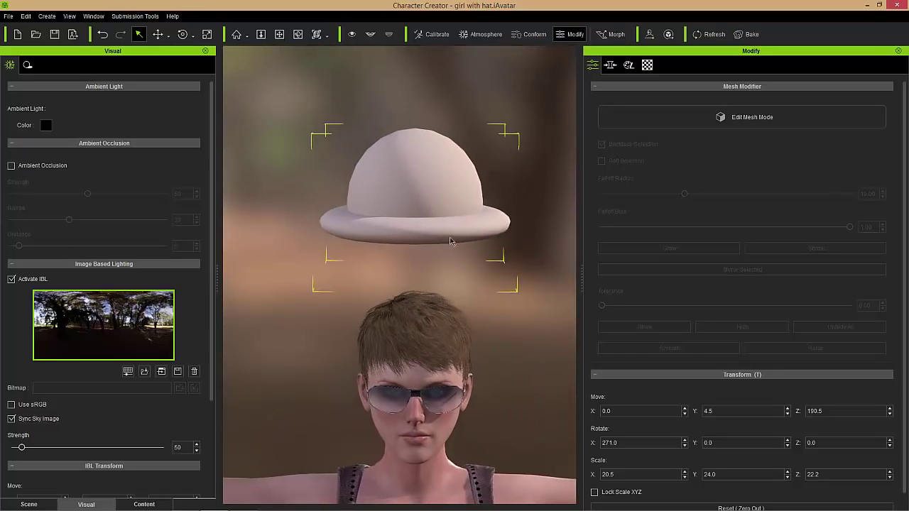
pyautogui.moveTo(419, 194); pyautogui.dragTo(384, 283, button='right')
pyautogui.moveTo(448, 298); pyautogui.dragTo(410, 261, button='right')
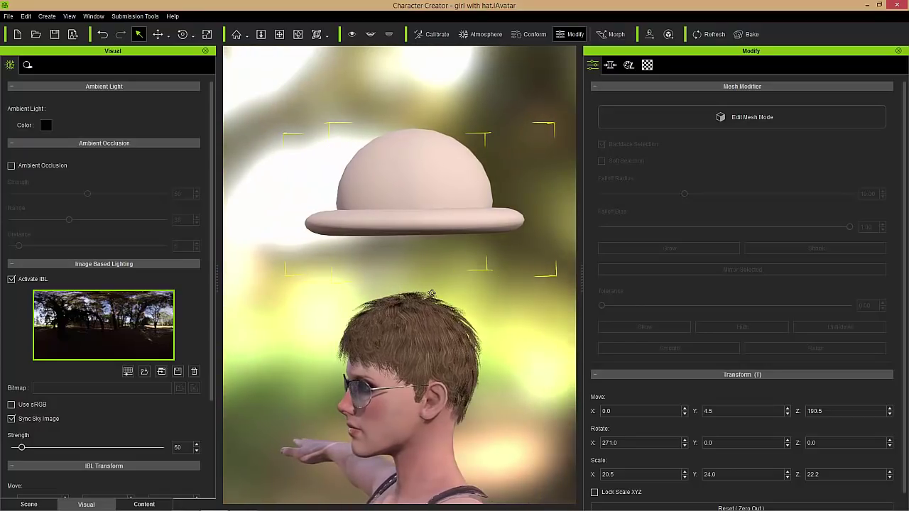
pyautogui.press('w')
pyautogui.moveTo(413, 196); pyautogui.dragTo(412, 324)
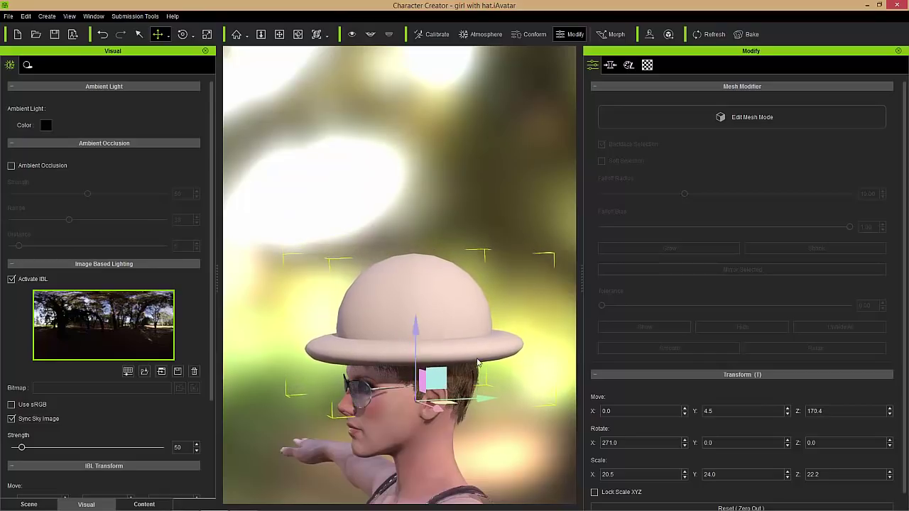
# Scale the hat down uniformly to about X 18.3, Y 21.4, Z 19.8 and check its fit from both sides and the front.
pyautogui.moveTo(477, 363); pyautogui.dragTo(418, 262, button='right')
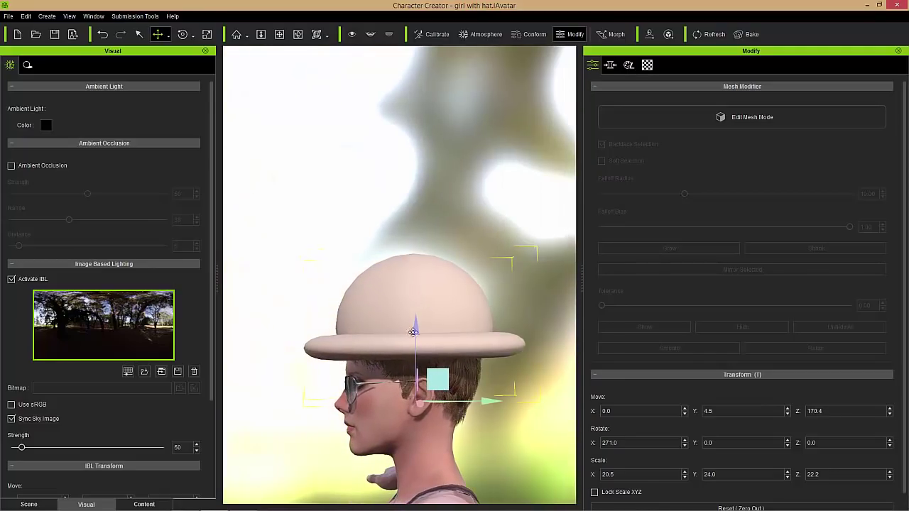
pyautogui.press('r')
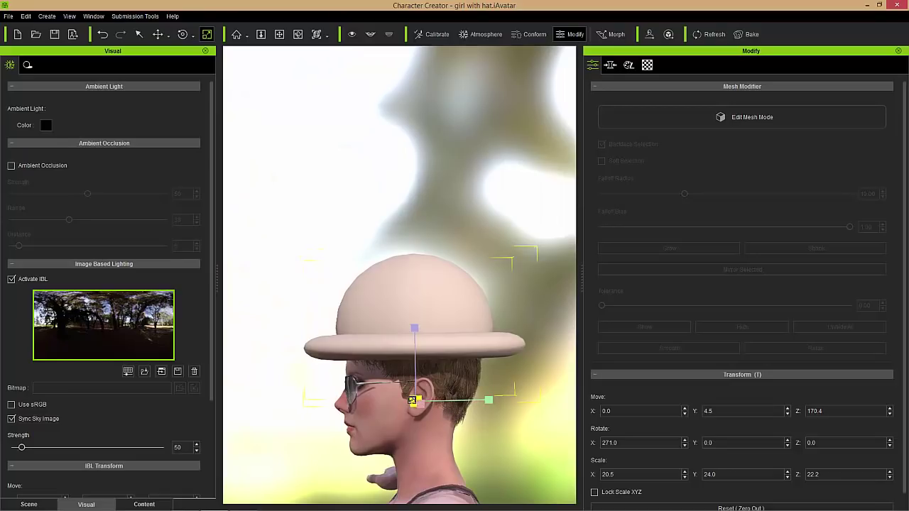
pyautogui.moveTo(412, 399); pyautogui.dragTo(403, 415)
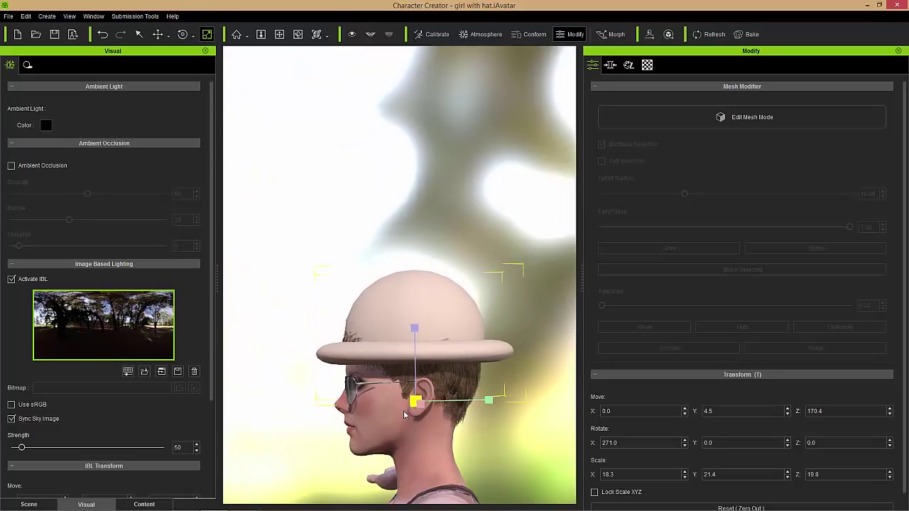
pyautogui.moveTo(318, 345); pyautogui.dragTo(524, 338, button='right')
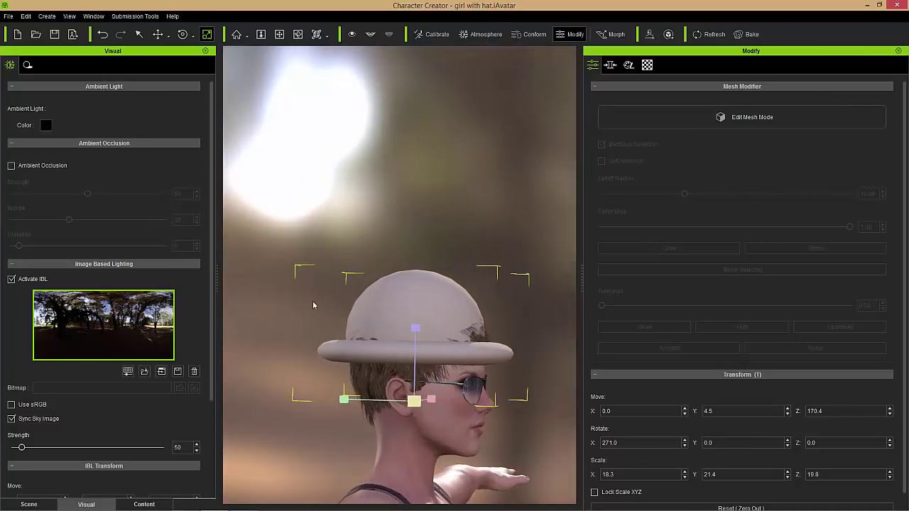
pyautogui.moveTo(348, 306); pyautogui.dragTo(359, 331, button='right')
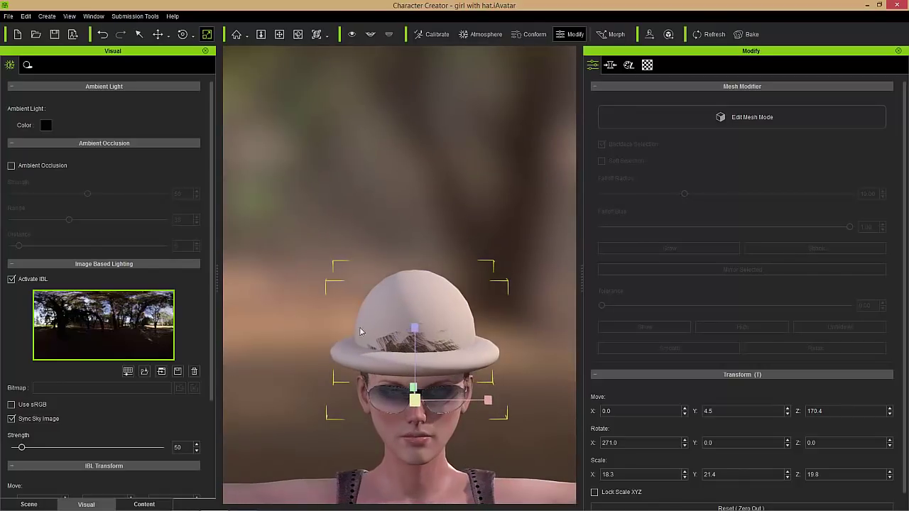
# With backface selection off, move the crown's lower front mesh faces forward to cover the poking hair and smooth them.
pyautogui.click(752, 119)
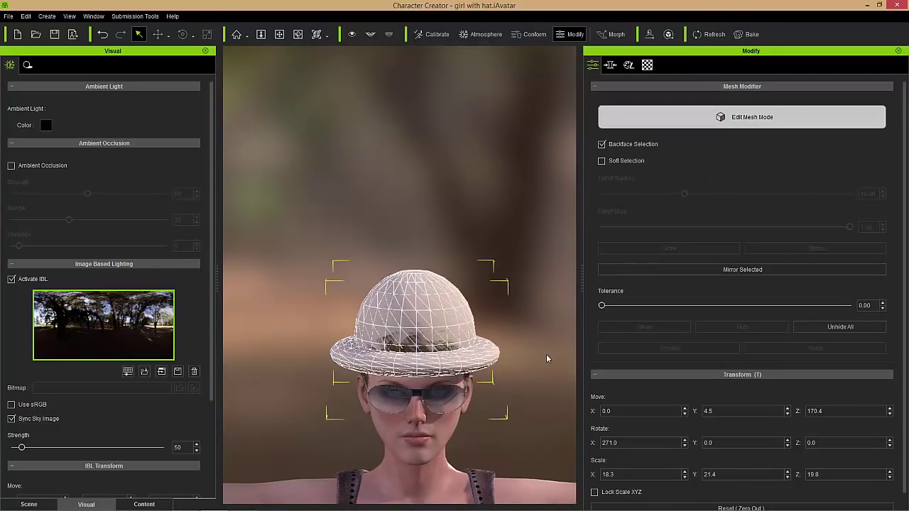
pyautogui.scroll(5, 546, 353)
pyautogui.moveTo(476, 259); pyautogui.dragTo(468, 246, button='middle')
pyautogui.moveTo(468, 246); pyautogui.dragTo(451, 299, button='right')
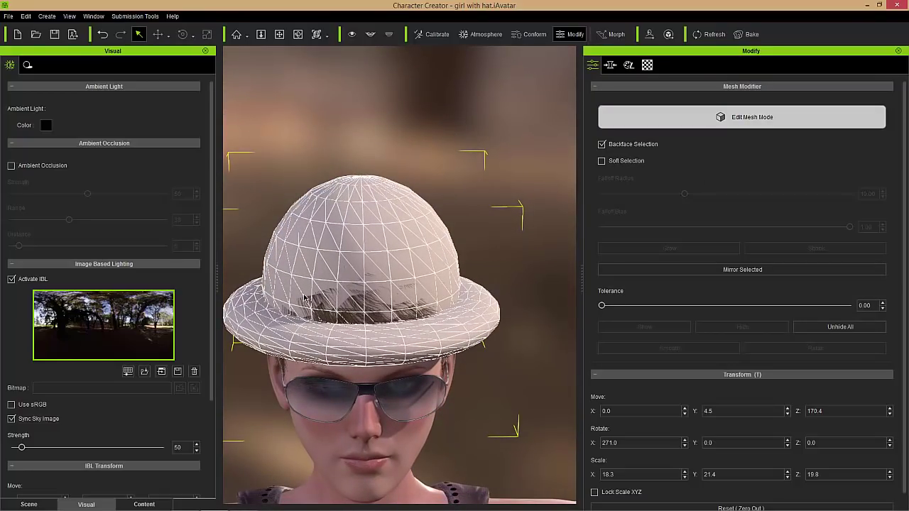
pyautogui.click(601, 144)
pyautogui.moveTo(298, 302); pyautogui.dragTo(429, 318)
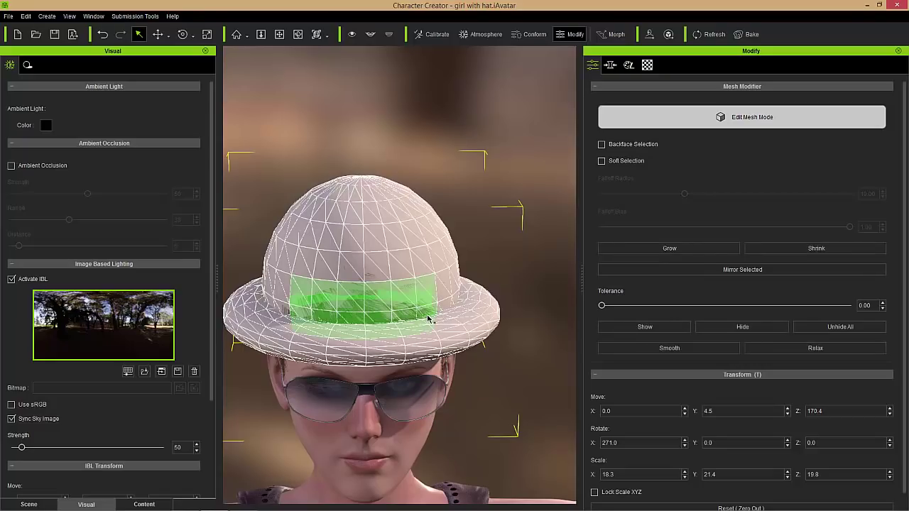
pyautogui.moveTo(385, 206); pyautogui.dragTo(372, 330, button='right')
pyautogui.press('w')
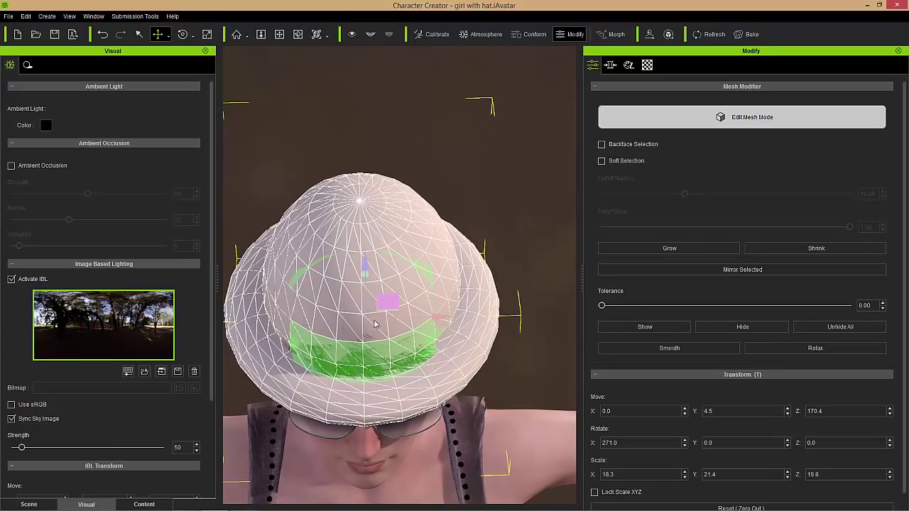
pyautogui.moveTo(323, 384); pyautogui.dragTo(362, 338, button='right')
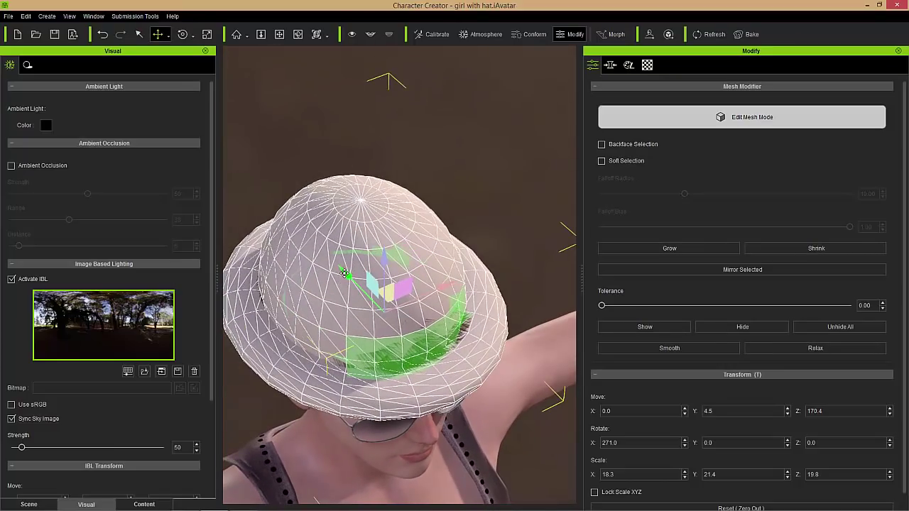
pyautogui.moveTo(345, 275); pyautogui.dragTo(360, 281)
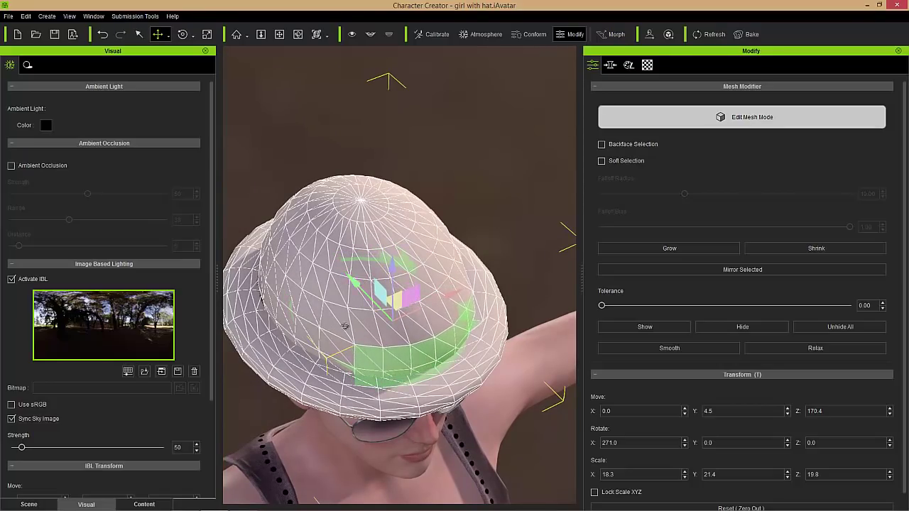
pyautogui.moveTo(345, 326); pyautogui.dragTo(499, 218, button='right')
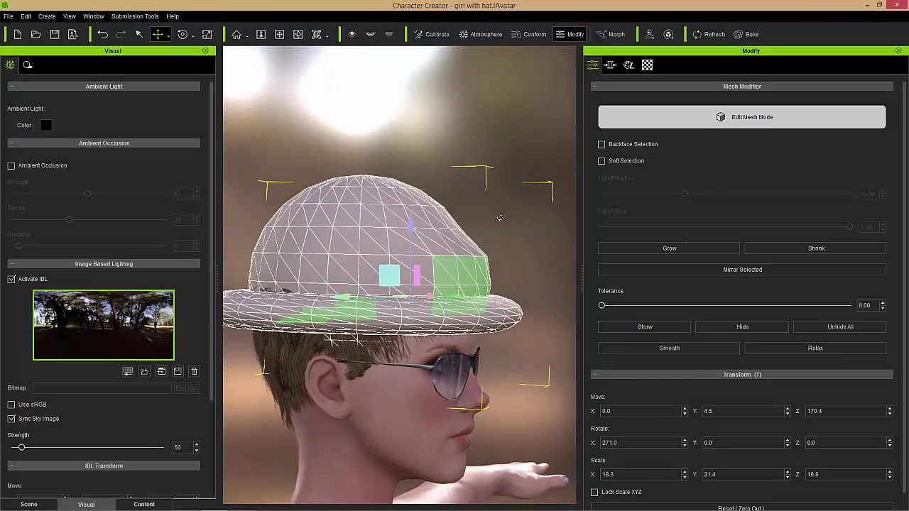
pyautogui.click(688, 349)
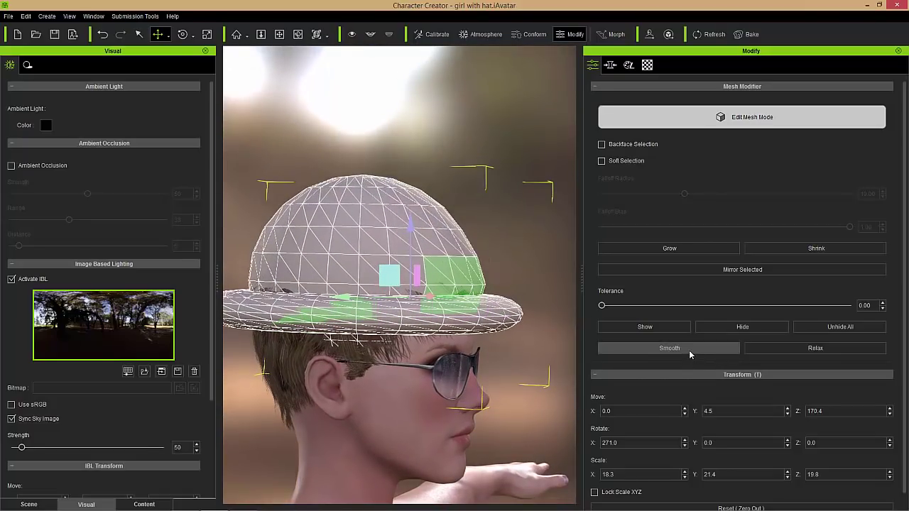
# Pull a taller band of the crown's front faces forward and smooth it, then try Relax on it and undo that.
pyautogui.moveTo(527, 264); pyautogui.dragTo(234, 341, button='right')
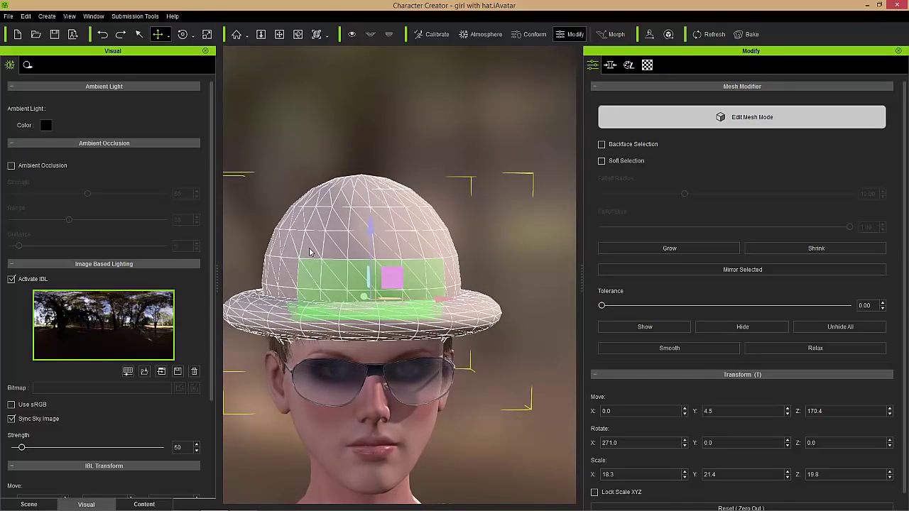
pyautogui.moveTo(311, 247); pyautogui.dragTo(431, 269)
pyautogui.moveTo(431, 269); pyautogui.dragTo(391, 282, button='right')
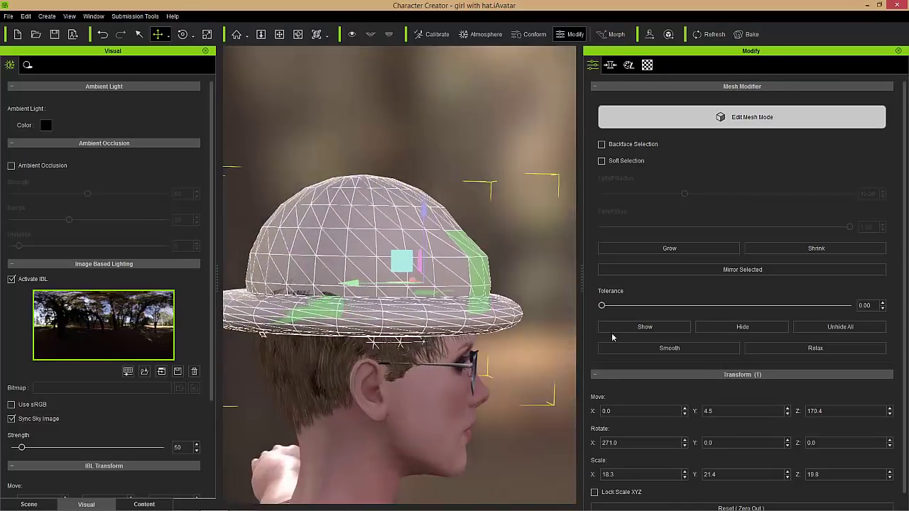
pyautogui.moveTo(355, 284); pyautogui.dragTo(358, 283)
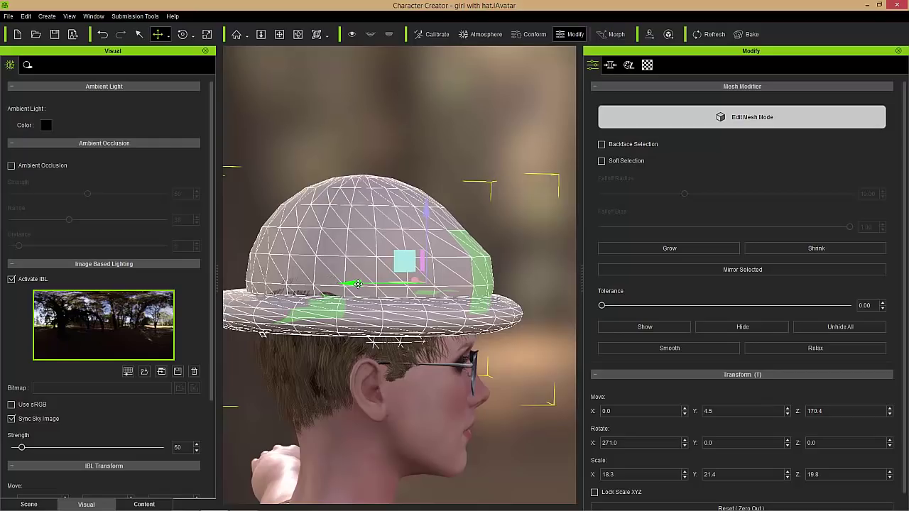
pyautogui.click(698, 350)
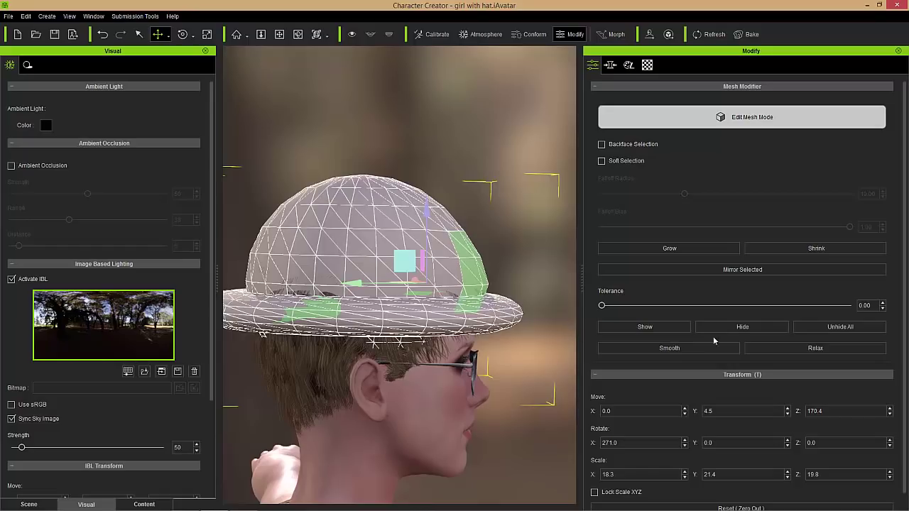
pyautogui.click(786, 349)
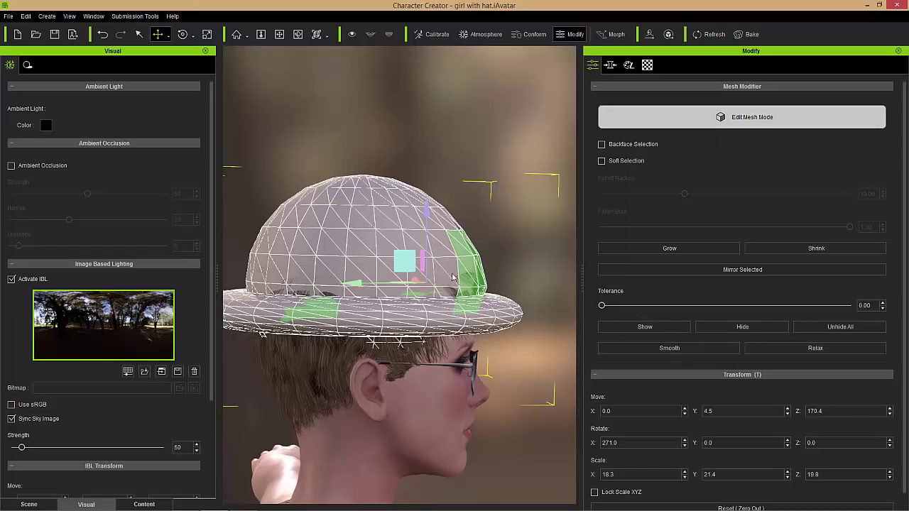
pyautogui.hotkey('ctrl', 'z')
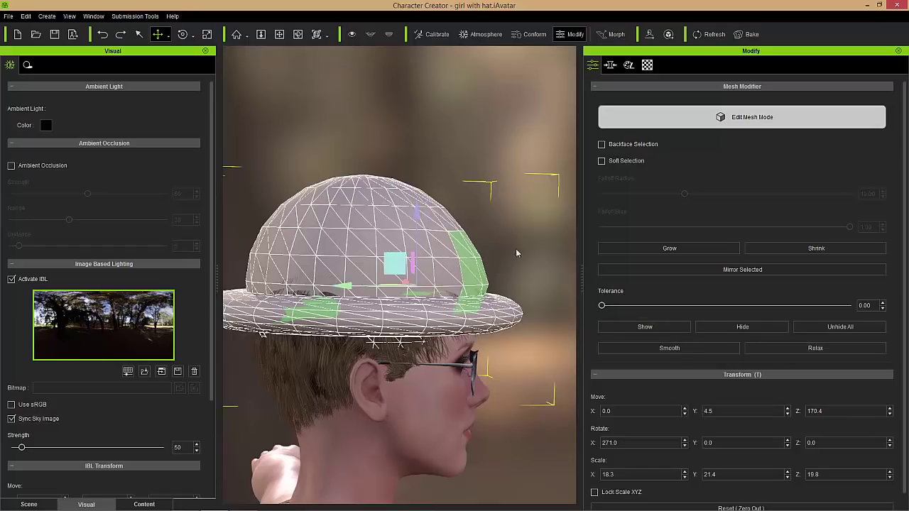
# Try repeatedly smoothing the faces at the very top of the crown with backface selection off, and undo it.
pyautogui.moveTo(516, 275); pyautogui.dragTo(495, 278, button='right')
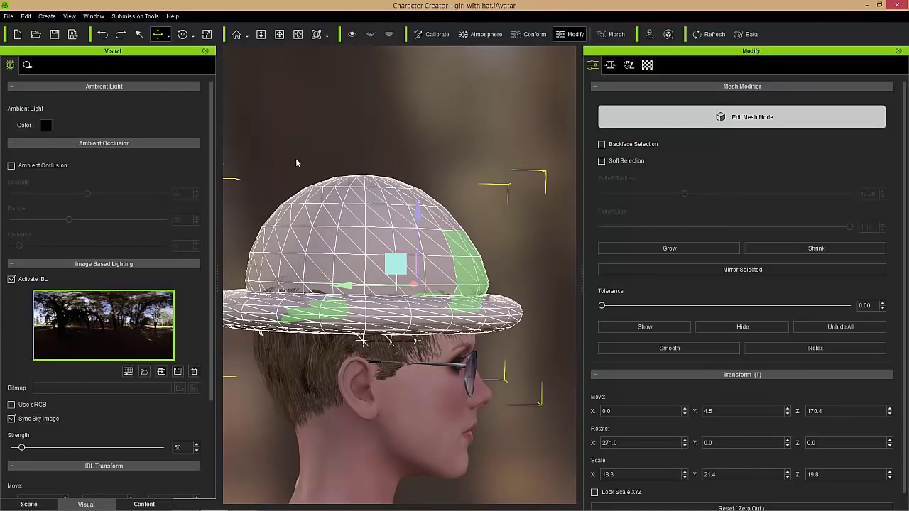
pyautogui.moveTo(288, 158); pyautogui.dragTo(450, 199)
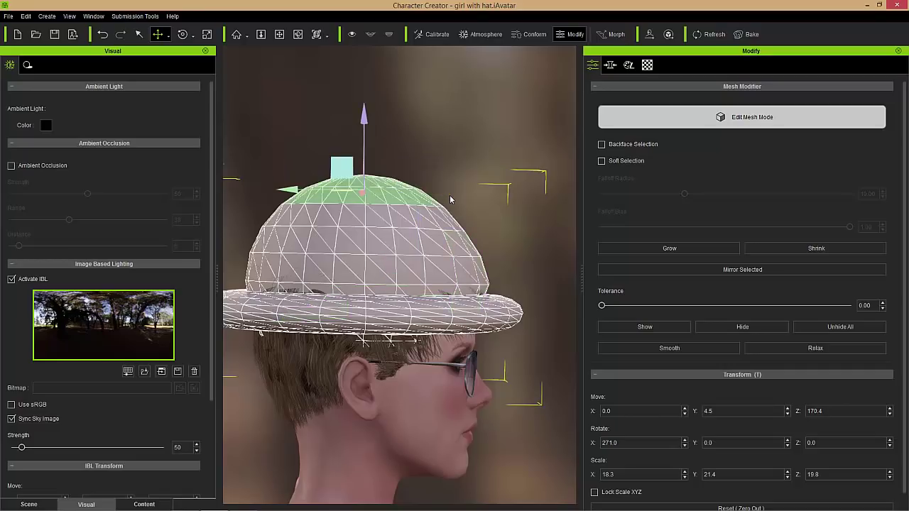
pyautogui.moveTo(432, 229); pyautogui.dragTo(435, 228, button='right')
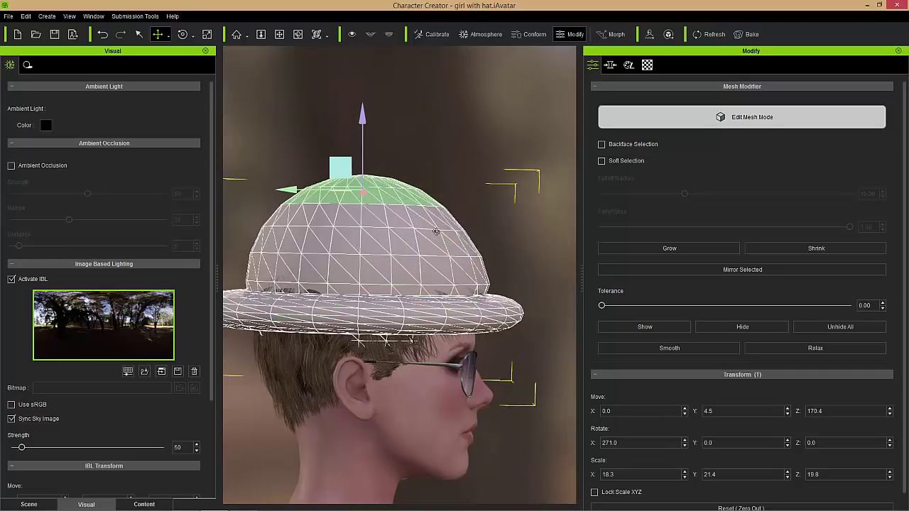
pyautogui.click(712, 347)
pyautogui.click(712, 347)
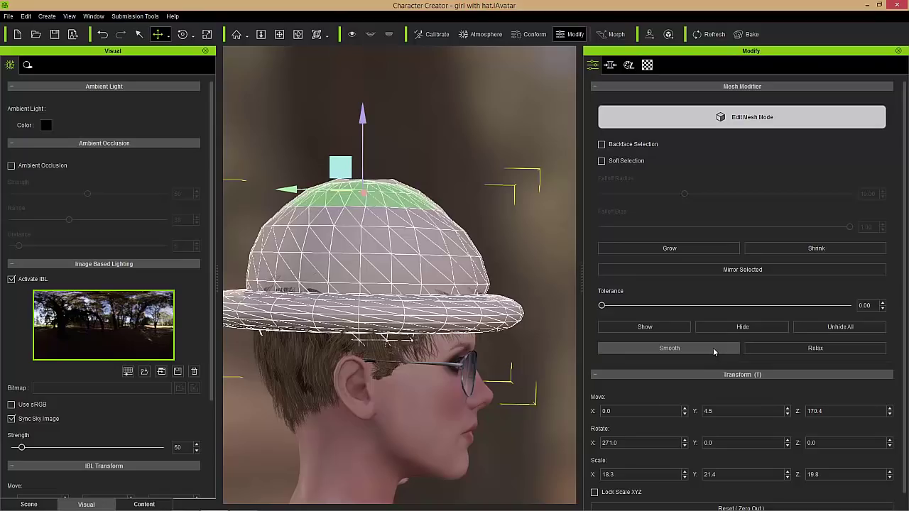
pyautogui.click(712, 347)
pyautogui.click(713, 347)
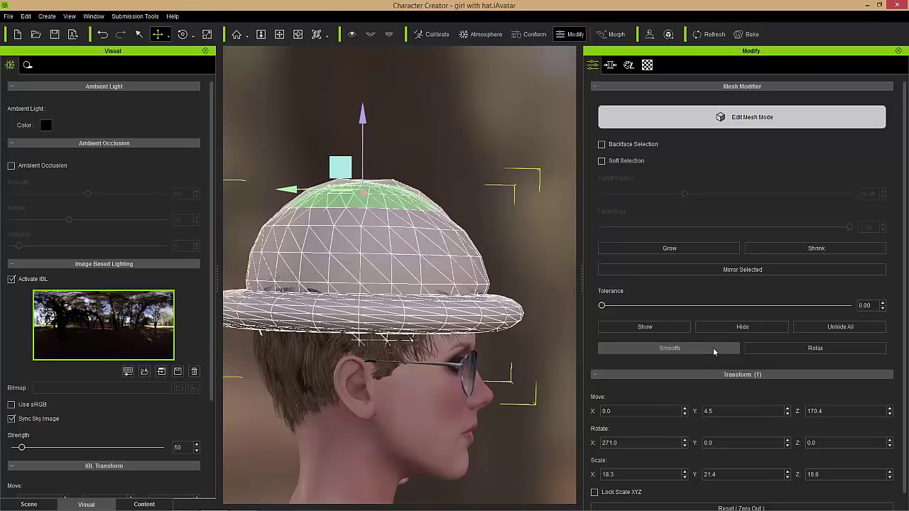
pyautogui.hotkey('ctrl', 'z')
pyautogui.hotkey('ctrl', 'z')
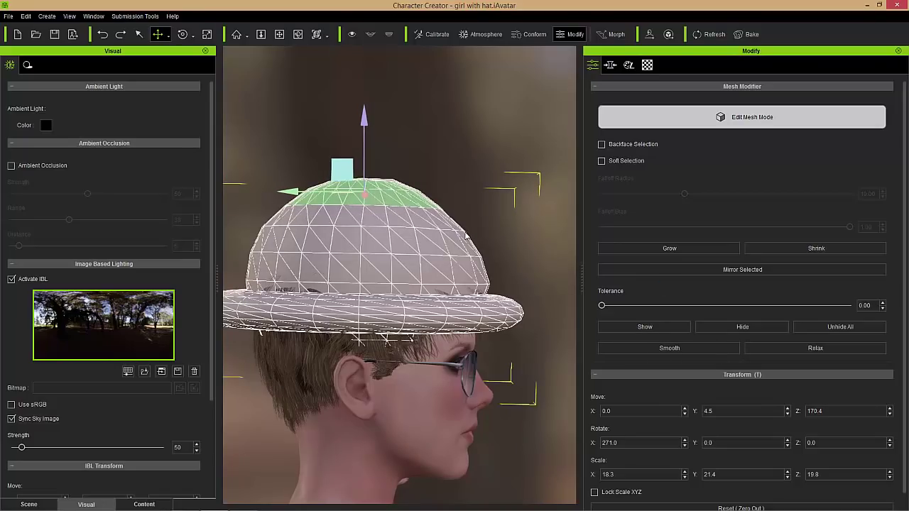
# Turn on backface selection, select the faces around the top of the crown and smooth them three times.
pyautogui.click(631, 144)
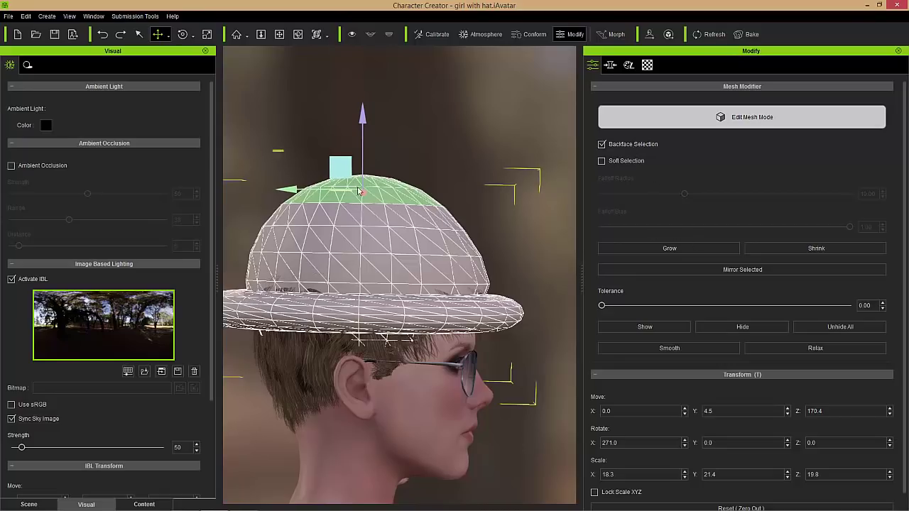
pyautogui.moveTo(272, 149); pyautogui.dragTo(450, 196)
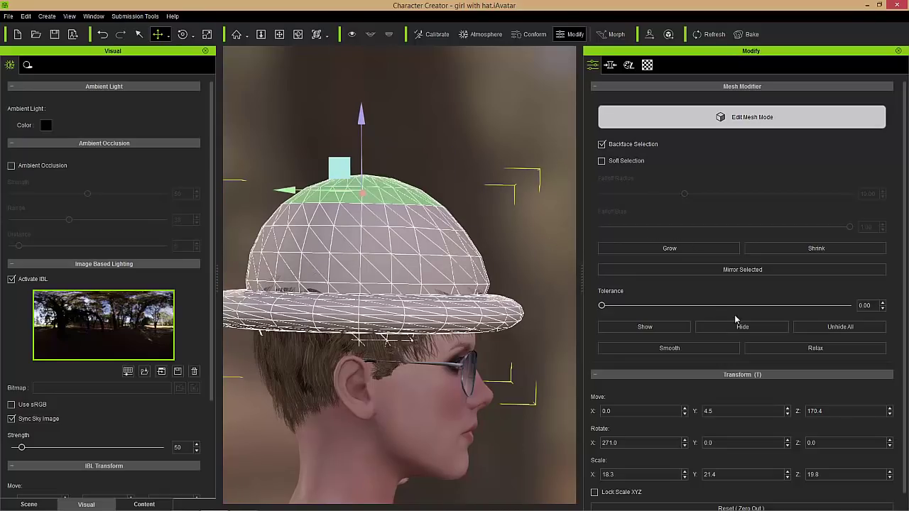
pyautogui.click(714, 350)
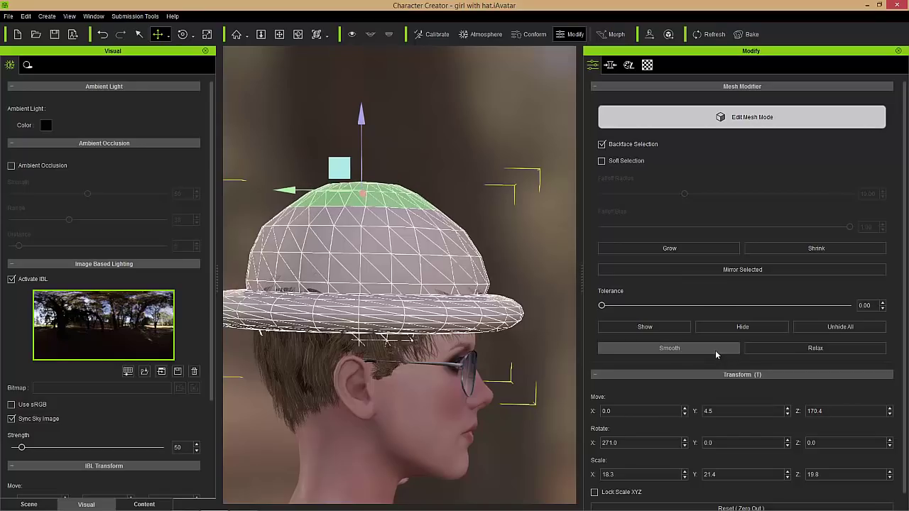
pyautogui.click(715, 350)
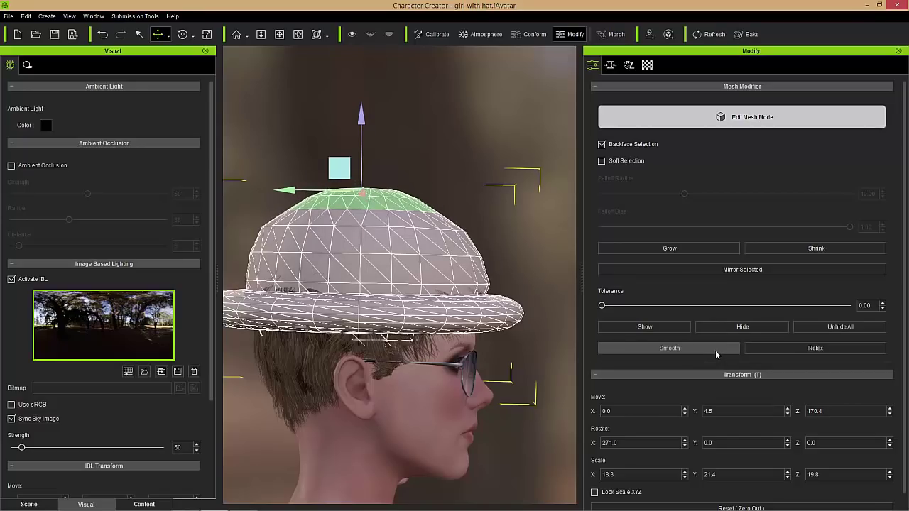
pyautogui.click(715, 350)
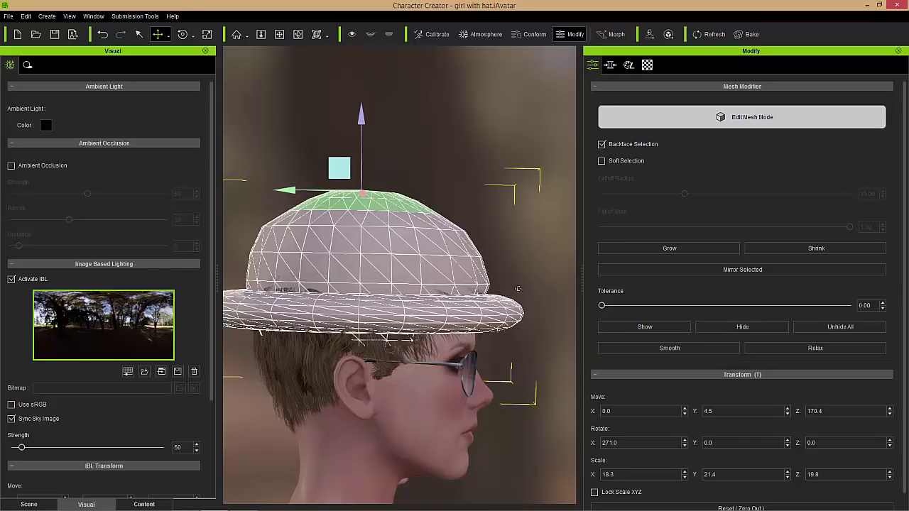
# Select the lower crown faces on the character's right rear side where hair pokes through and move them outward to cover it.
pyautogui.moveTo(433, 284); pyautogui.dragTo(307, 299, button='right')
pyautogui.click(307, 299)
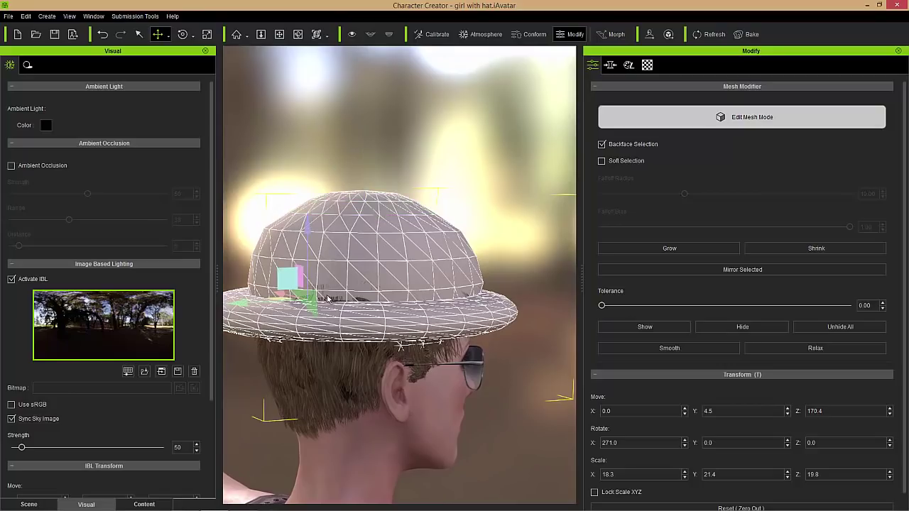
pyautogui.click(323, 298)
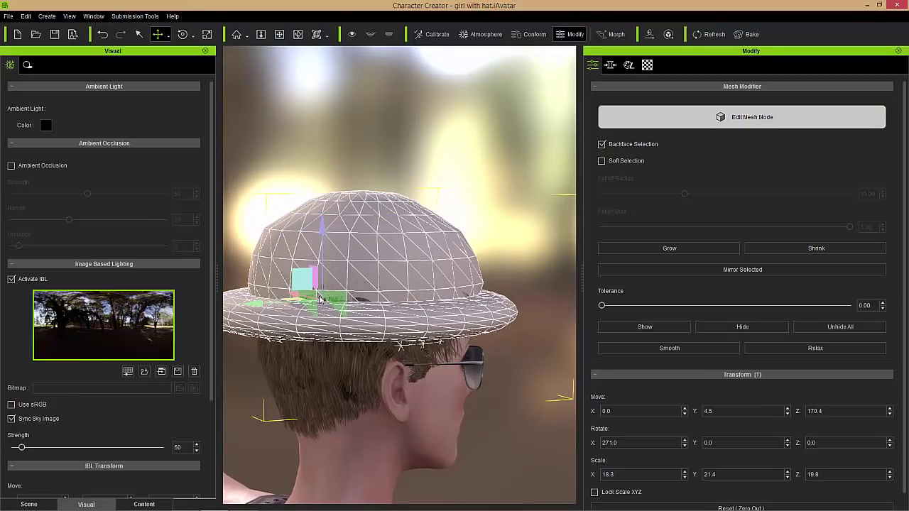
pyautogui.click(320, 300)
pyautogui.keyDown('ctrl'); pyautogui.click(358, 299); pyautogui.keyUp('ctrl')
pyautogui.keyDown('ctrl'); pyautogui.click(362, 300); pyautogui.keyUp('ctrl')
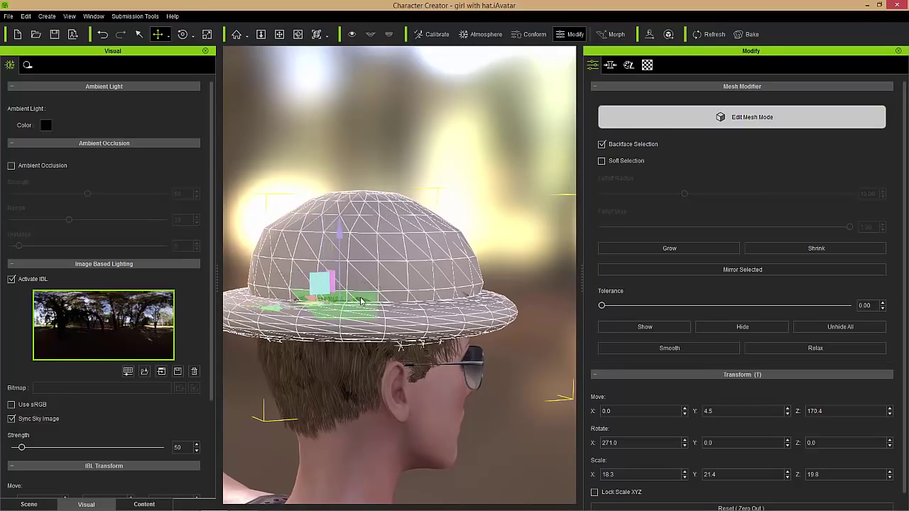
pyautogui.moveTo(332, 304); pyautogui.dragTo(353, 387, button='right')
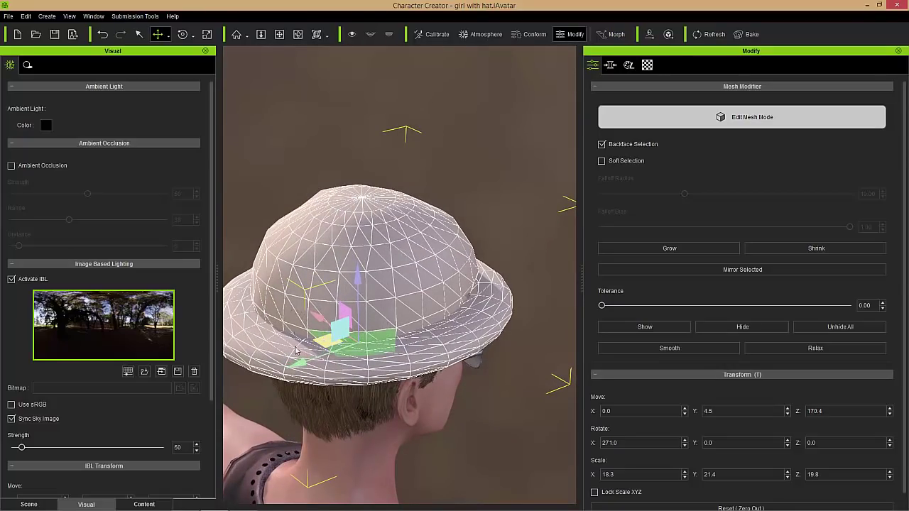
pyautogui.moveTo(305, 346); pyautogui.dragTo(352, 335, button='right')
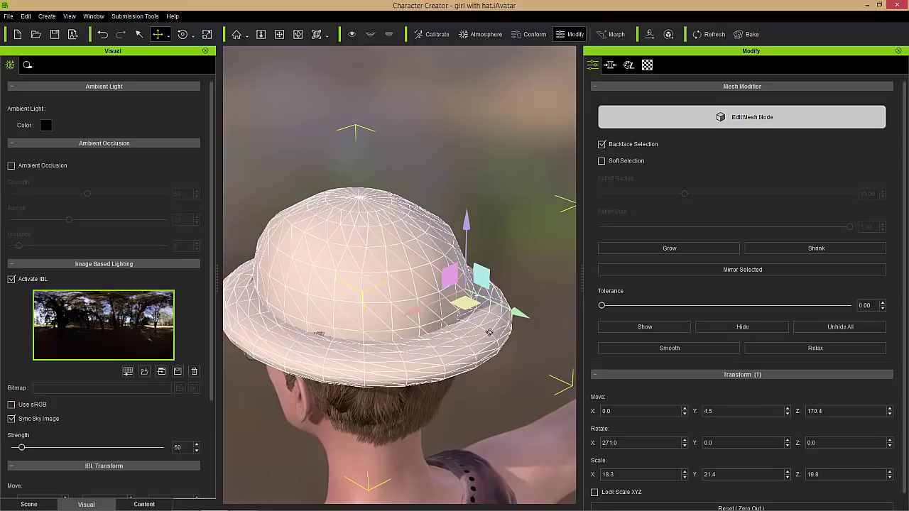
# Move the lower crown face over the poking hair on the character's left side outward and check the hat's front.
pyautogui.click(323, 338)
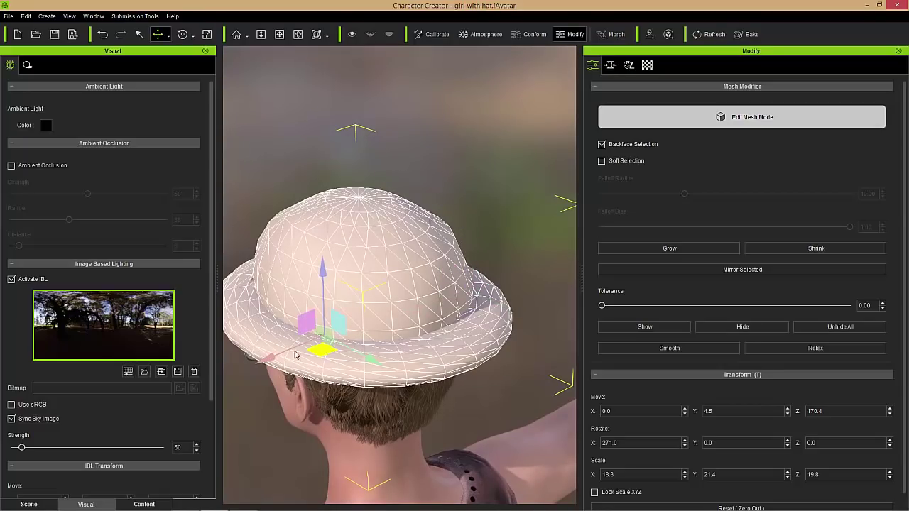
pyautogui.moveTo(319, 349); pyautogui.dragTo(369, 350, button='right')
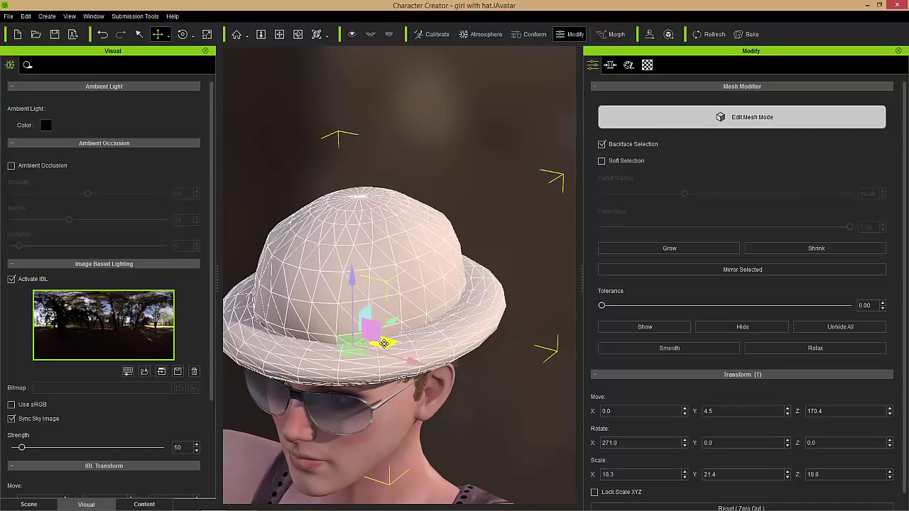
pyautogui.moveTo(293, 352); pyautogui.dragTo(400, 352, button='right')
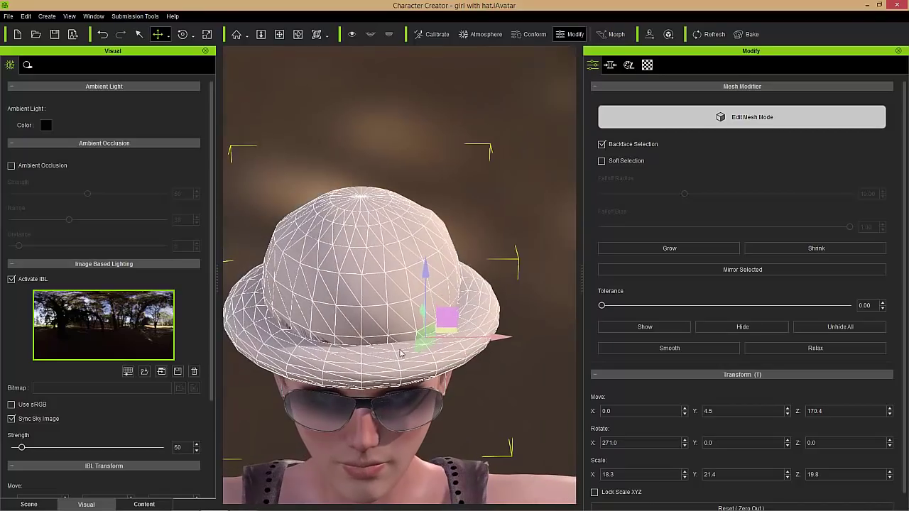
# Select the lower crown faces at the character's right front and pull them outward over the poking hair.
pyautogui.click(327, 343)
pyautogui.moveTo(301, 349); pyautogui.dragTo(337, 348, button='right')
pyautogui.keyDown('ctrl'); pyautogui.click(310, 331); pyautogui.keyUp('ctrl')
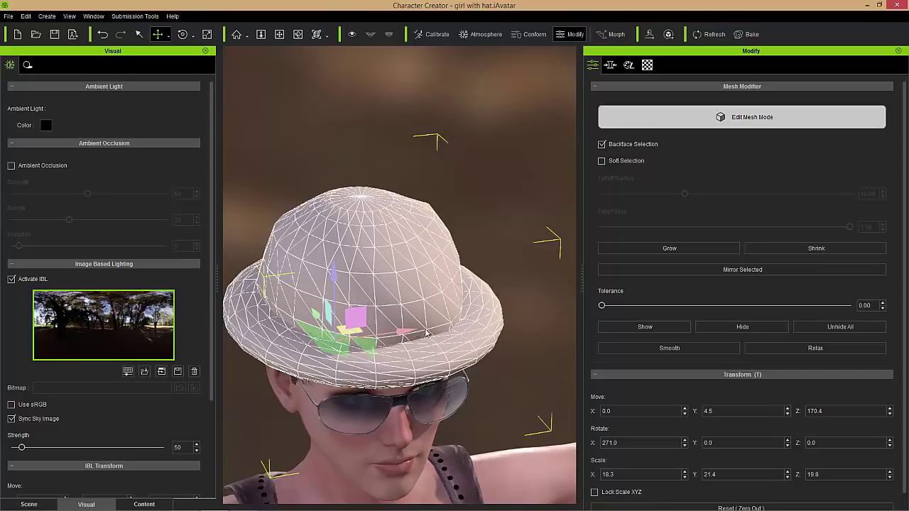
pyautogui.moveTo(428, 332); pyautogui.dragTo(362, 243, button='right')
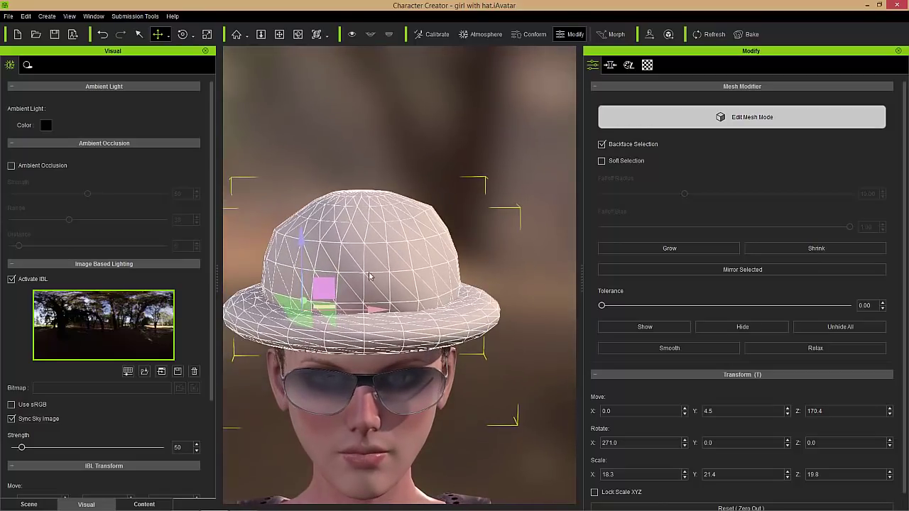
pyautogui.moveTo(370, 276); pyautogui.dragTo(296, 227, button='right')
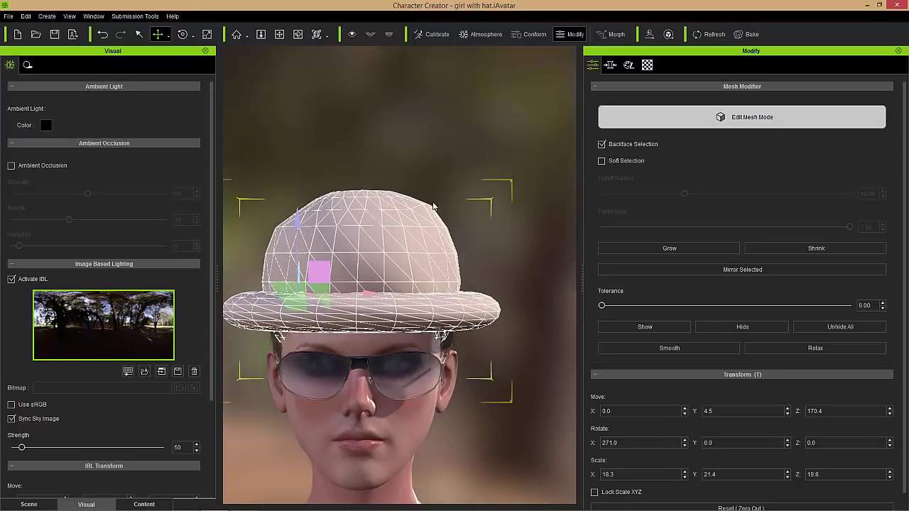
# Smooth the angular upper crown faces once on each side of the hat, as seen from the front.
pyautogui.click(430, 210)
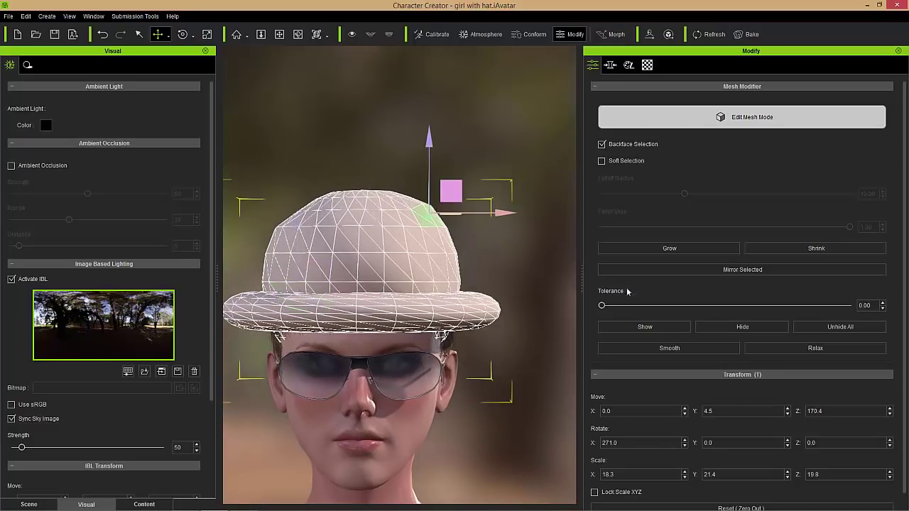
pyautogui.click(688, 349)
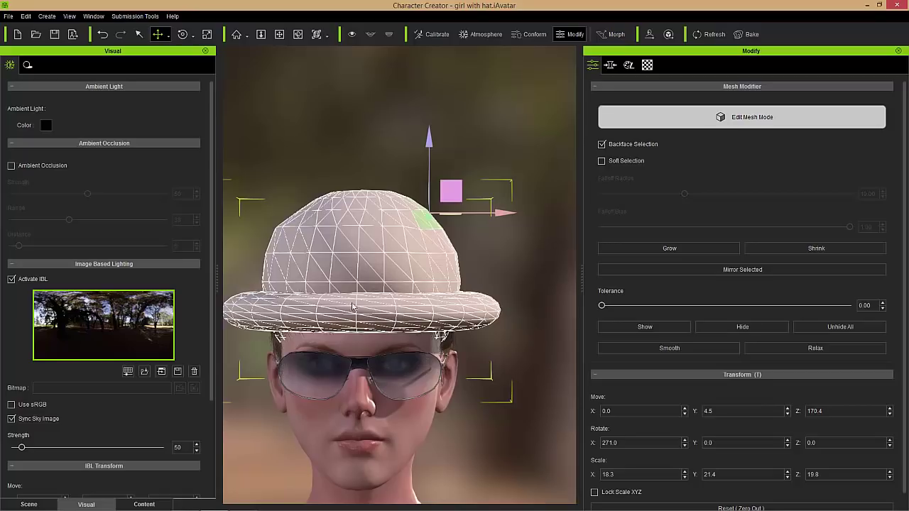
pyautogui.click(284, 233)
pyautogui.click(668, 349)
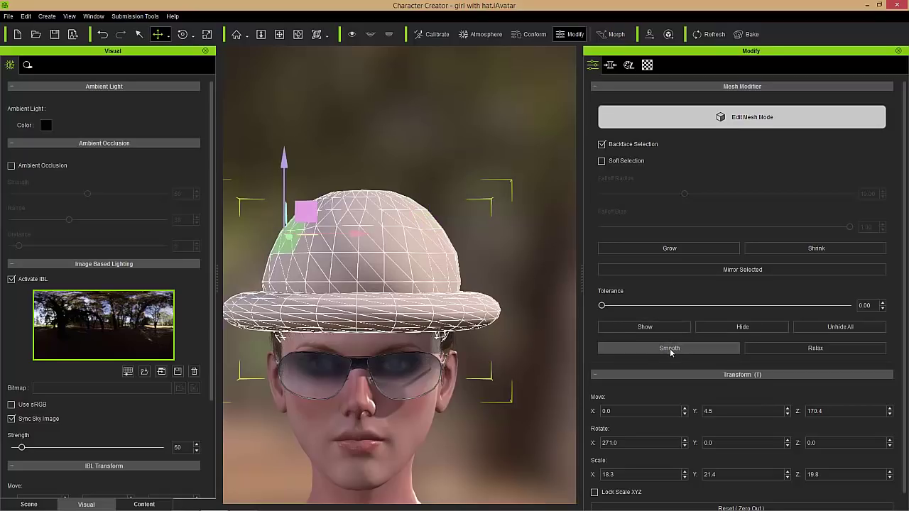
# Select the lower front faces where the crown meets the brim, move them slightly forward, and clear the selection.
pyautogui.moveTo(514, 261); pyautogui.dragTo(423, 327, button='right')
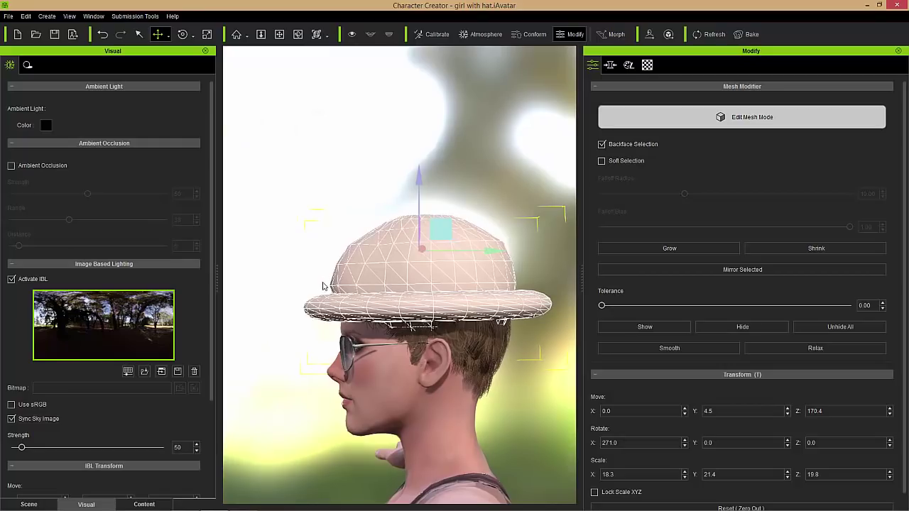
pyautogui.moveTo(323, 286); pyautogui.dragTo(335, 299)
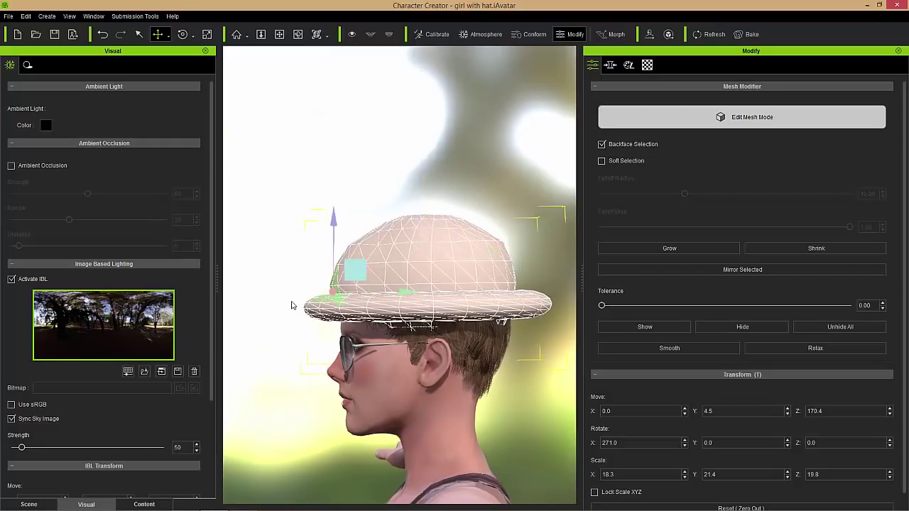
pyautogui.moveTo(291, 268); pyautogui.dragTo(282, 289, button='right')
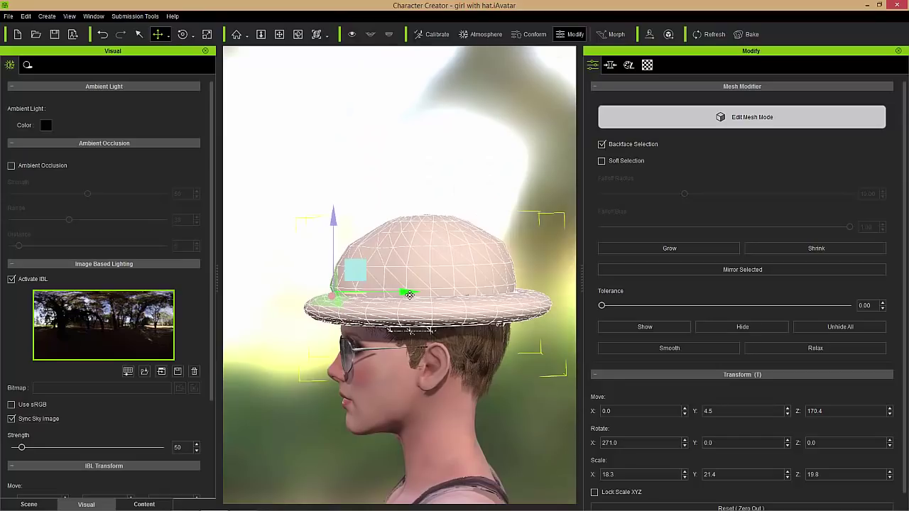
pyautogui.moveTo(411, 291); pyautogui.dragTo(409, 299)
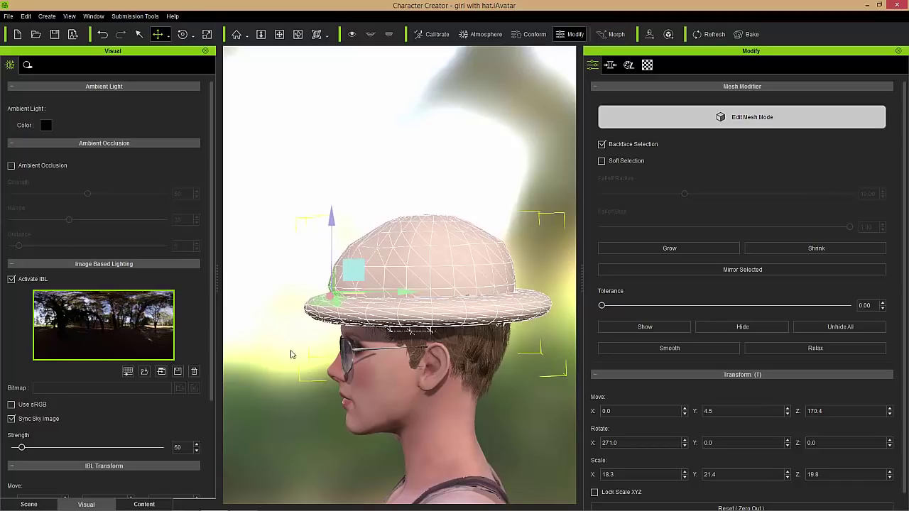
pyautogui.moveTo(284, 349); pyautogui.dragTo(473, 364, button='right')
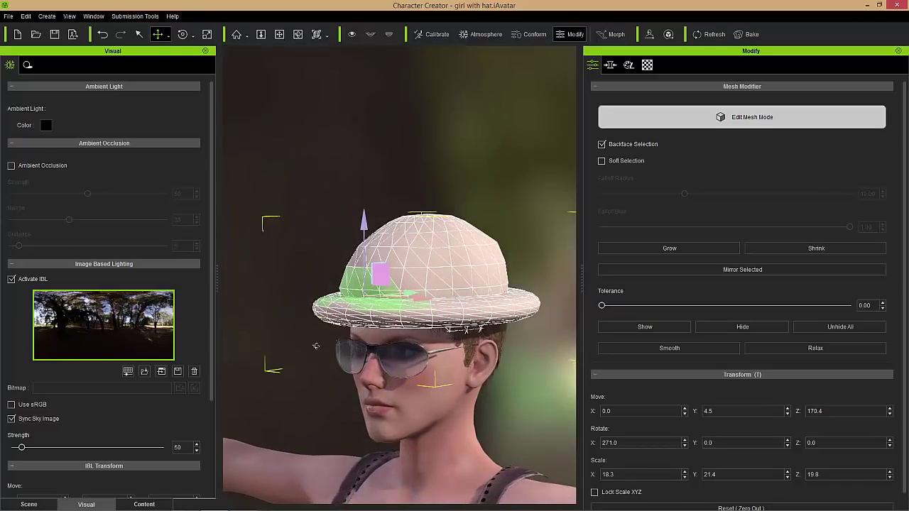
pyautogui.moveTo(315, 345); pyautogui.dragTo(450, 361, button='right')
pyautogui.click(329, 405)
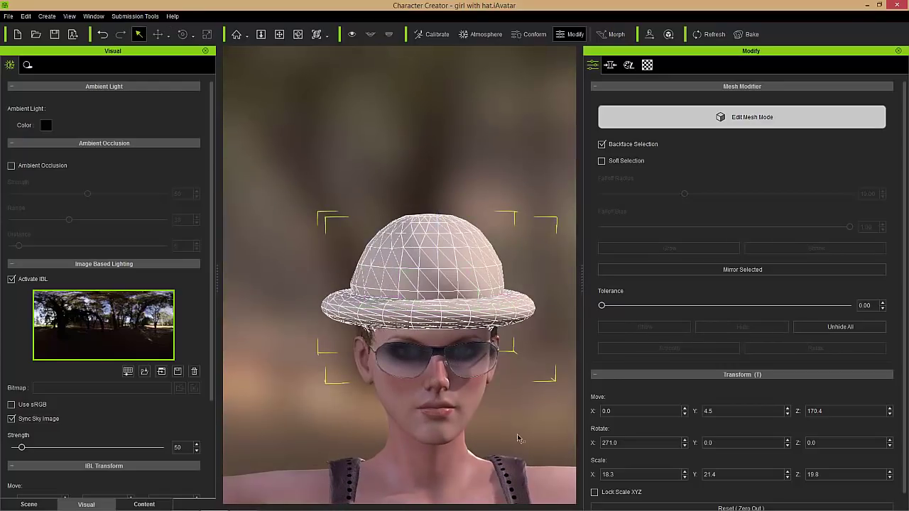
# Select the lower crown and brim faces across the hat's front and activate the Scale tool.
pyautogui.moveTo(514, 424); pyautogui.dragTo(457, 396, button='right')
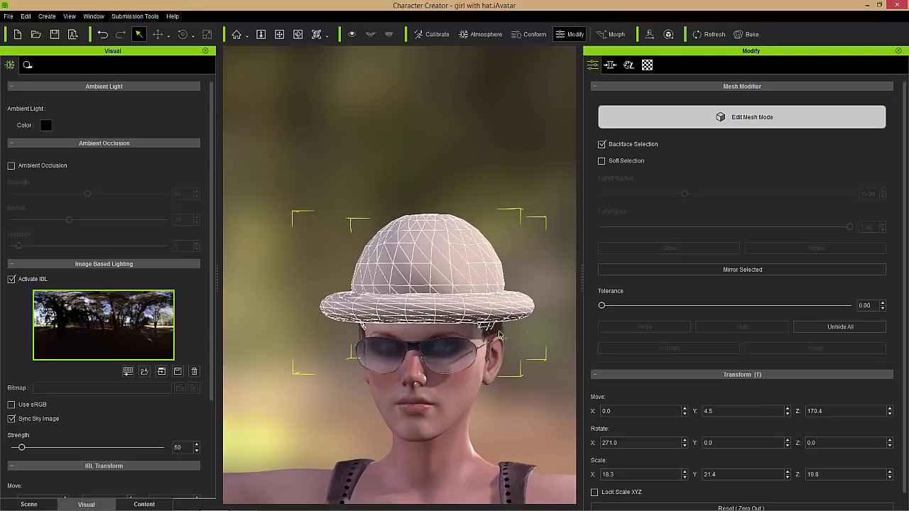
pyautogui.moveTo(469, 365); pyautogui.dragTo(500, 362, button='right')
pyautogui.moveTo(415, 325); pyautogui.dragTo(545, 336)
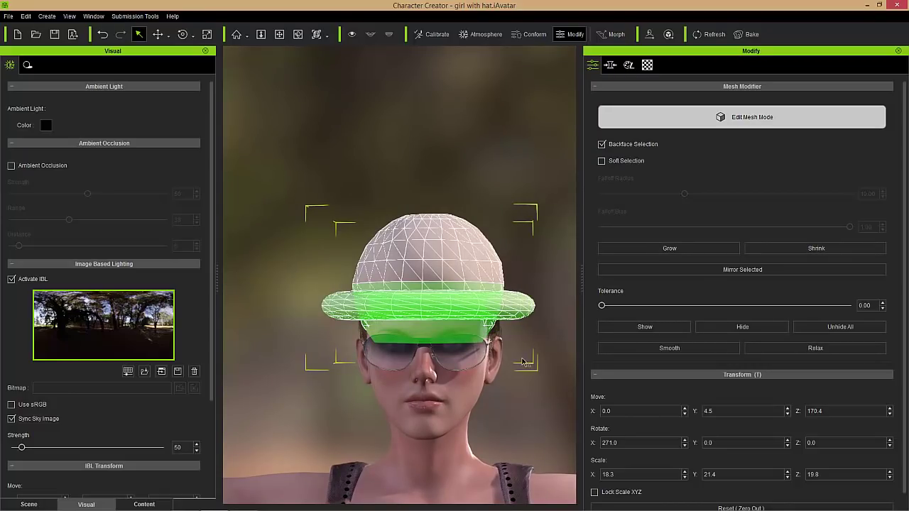
pyautogui.moveTo(504, 308); pyautogui.dragTo(150, 246, button='right')
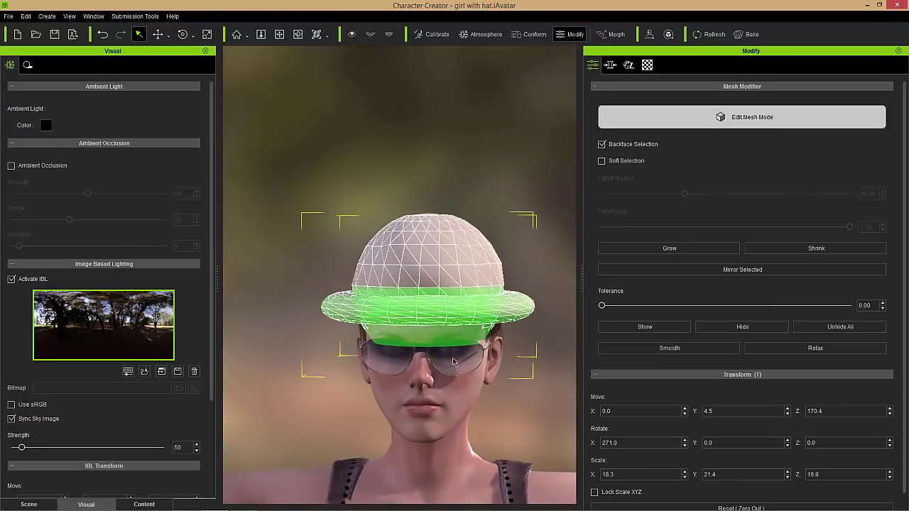
pyautogui.press('r')
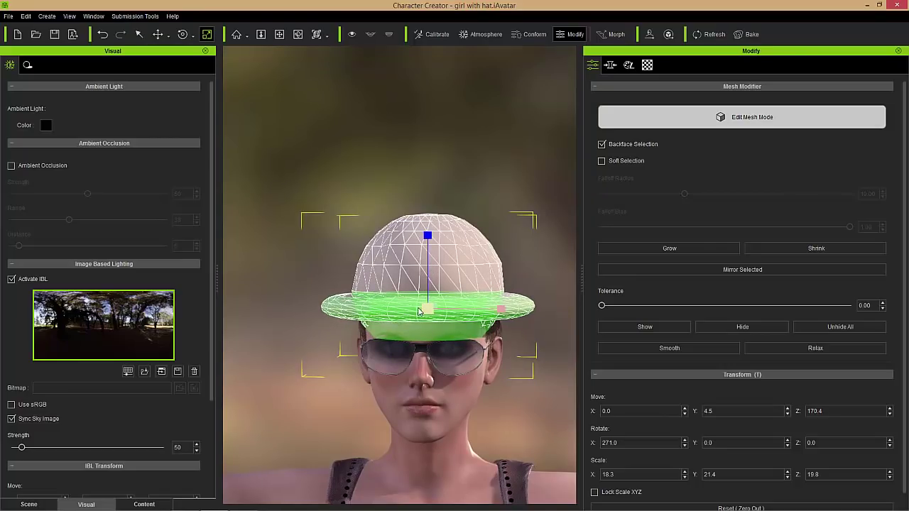
pyautogui.moveTo(459, 368); pyautogui.dragTo(455, 305, button='right')
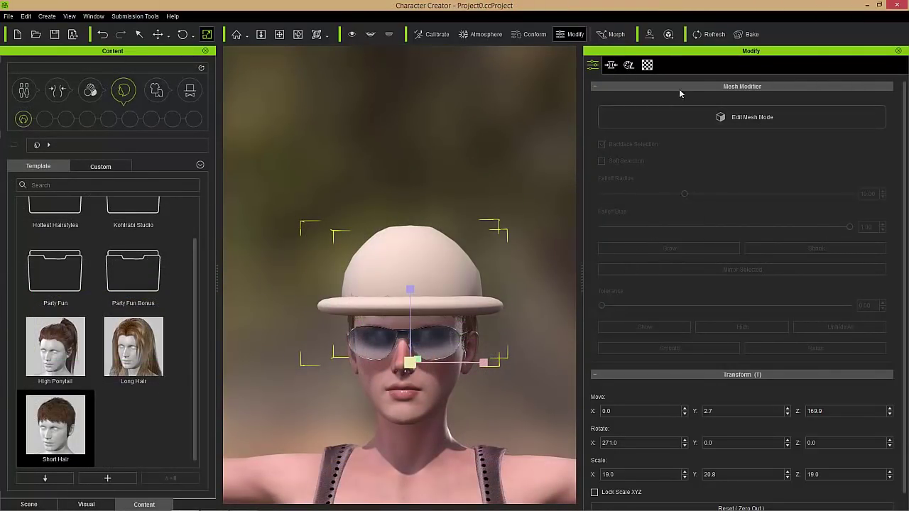
# Assign the PBR_V1_3MAT substance to both hat parts, Ball_001 and Toru_004, in the dynamic appearance settings.
pyautogui.click(628, 65)
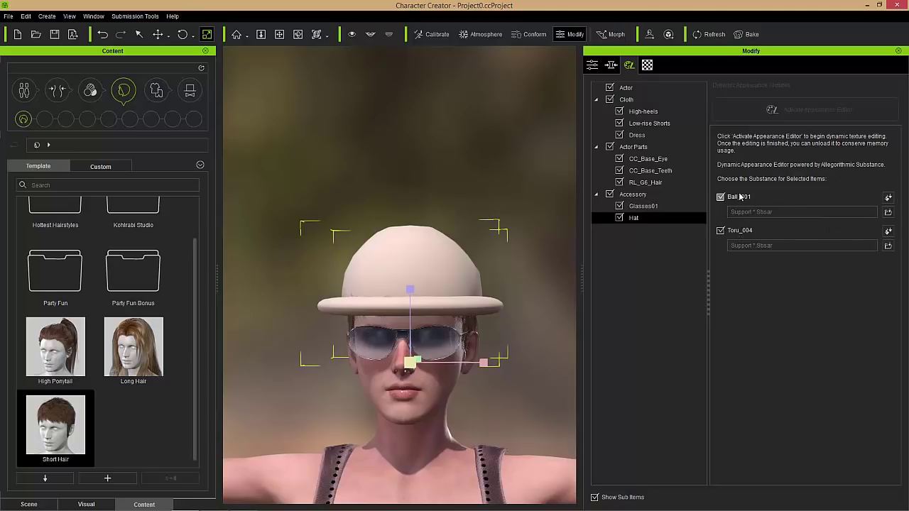
pyautogui.click(888, 198)
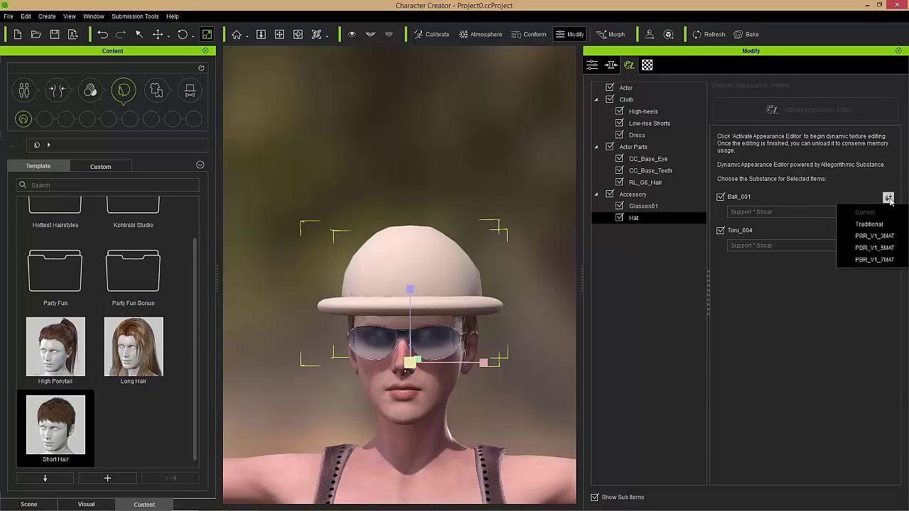
pyautogui.click(881, 237)
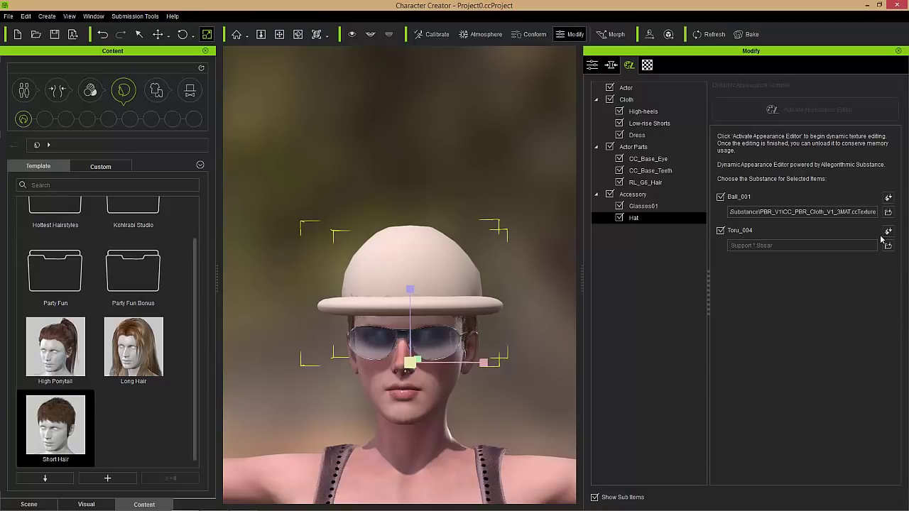
pyautogui.click(887, 231)
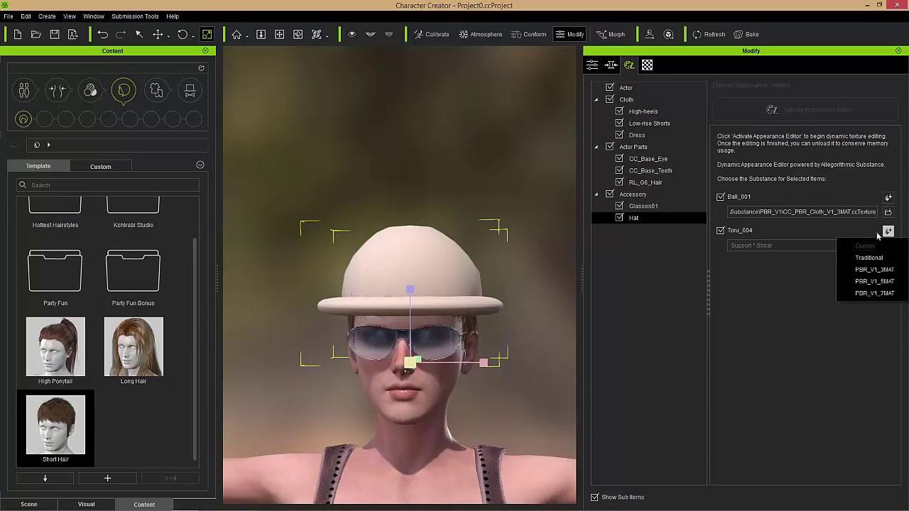
pyautogui.click(880, 271)
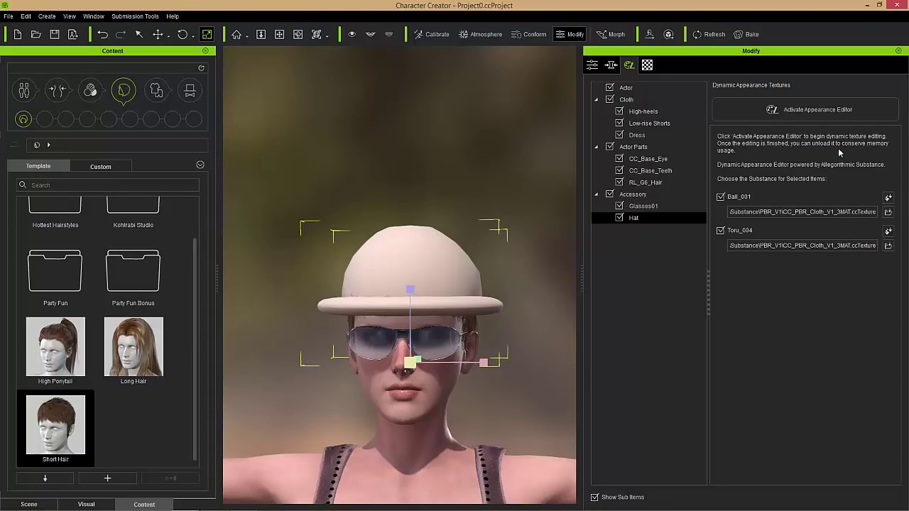
# Activate the Appearance Editor for the hat, accept discarding its flattened textures, and view the hat at an angle.
pyautogui.click(805, 116)
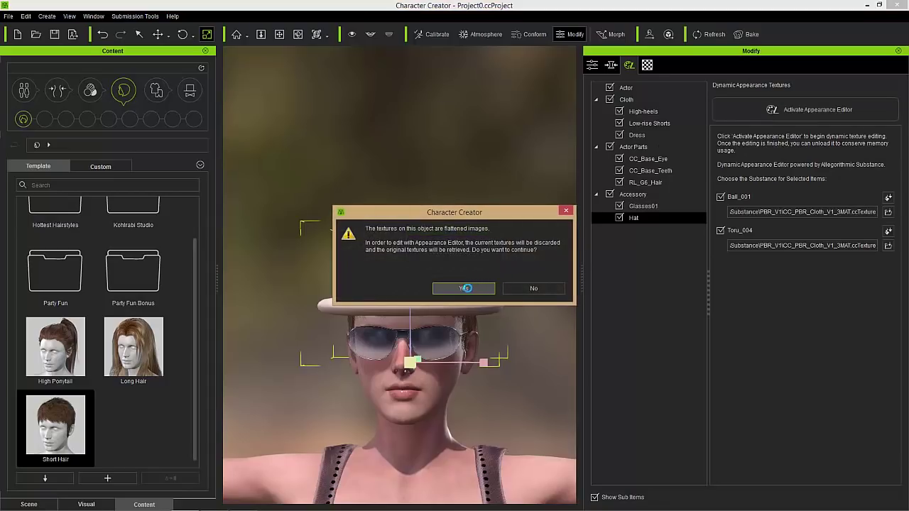
pyautogui.click(465, 288)
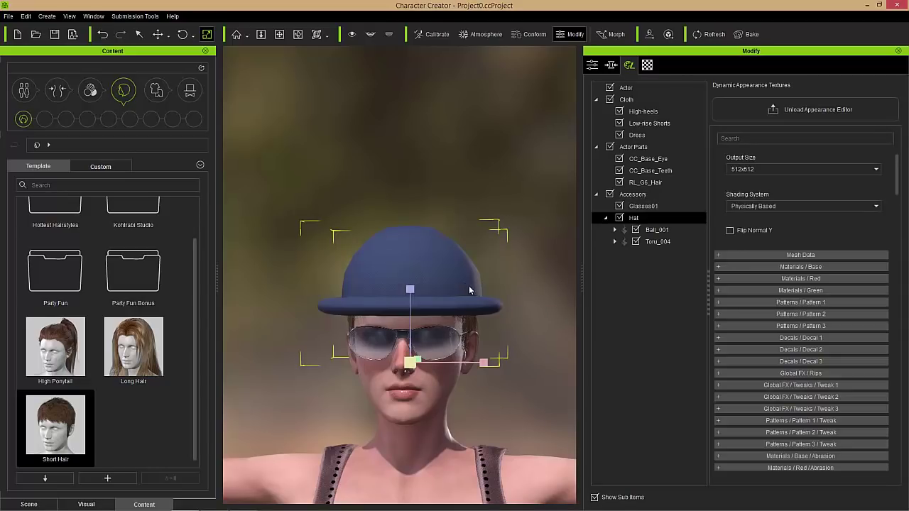
pyautogui.moveTo(516, 266); pyautogui.dragTo(517, 329, button='right')
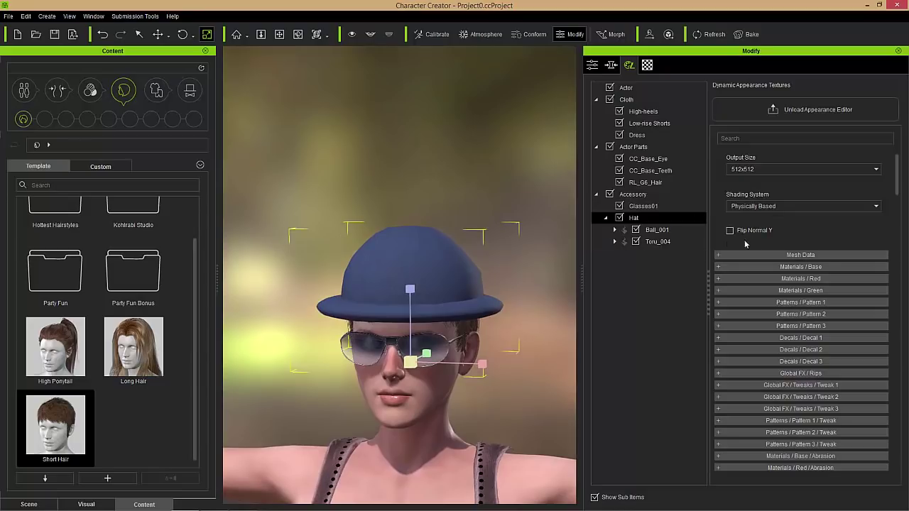
# Inspect Ball_001's mesh data and materials, and preview its Color ID map by temporarily enabling diagnostics.
pyautogui.click(614, 230)
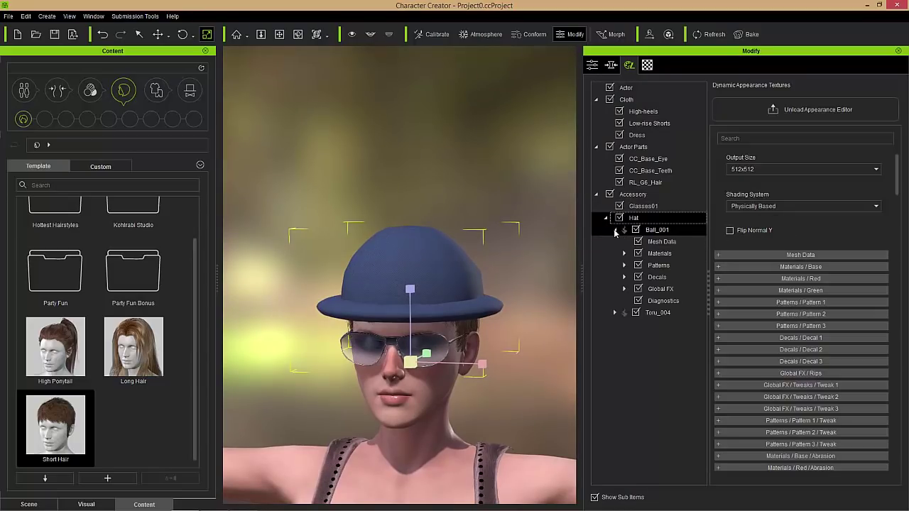
pyautogui.click(660, 243)
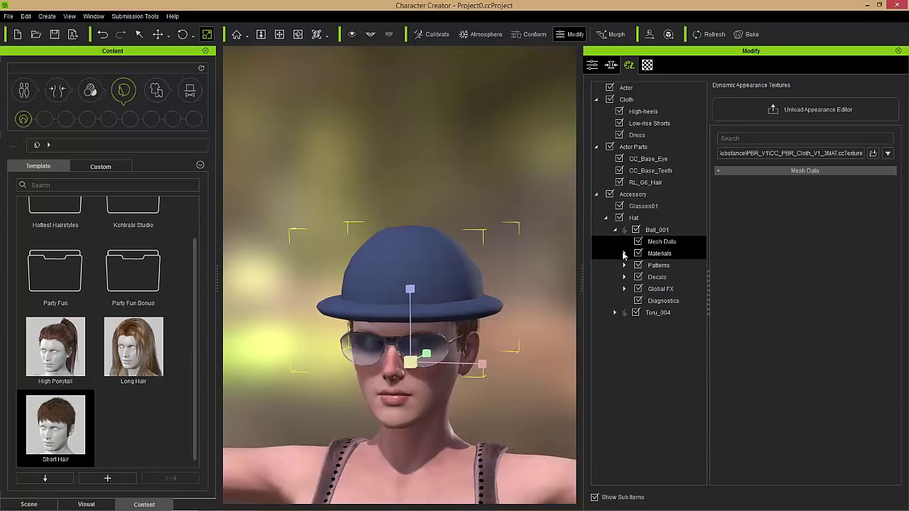
pyautogui.click(624, 254)
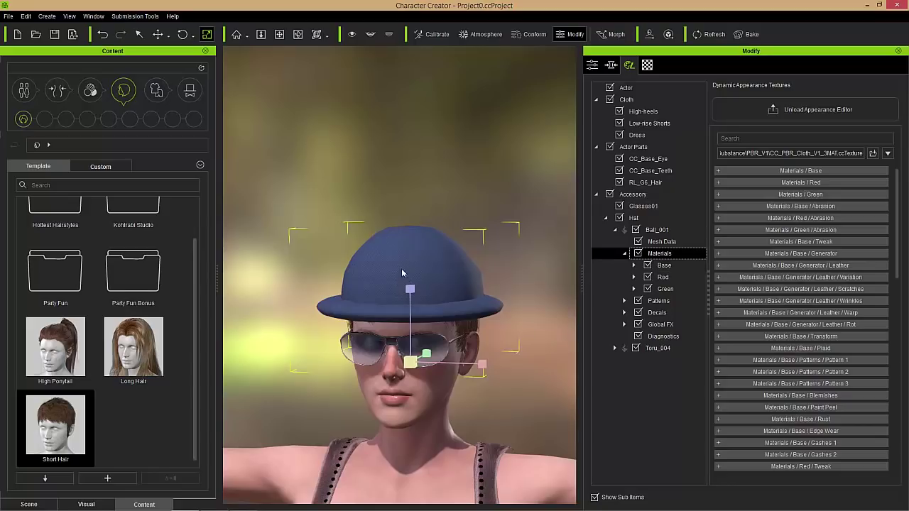
pyautogui.click(646, 230)
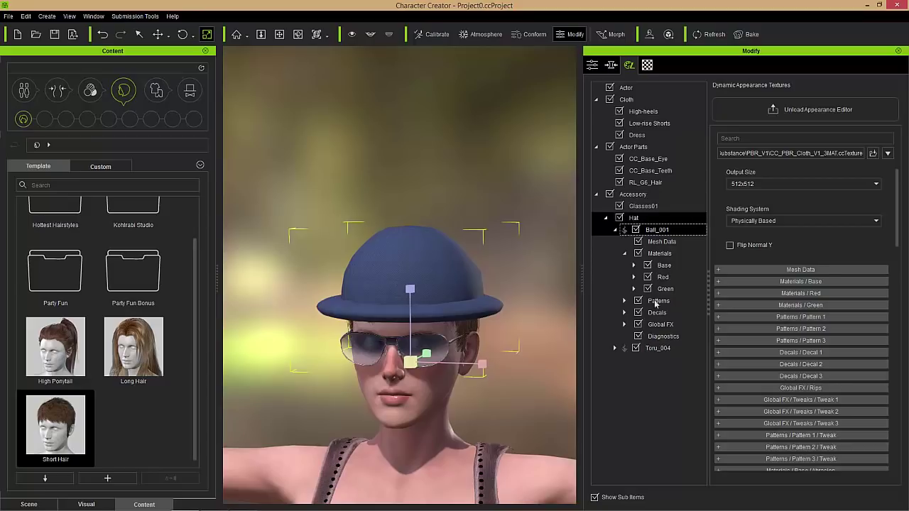
pyautogui.click(664, 337)
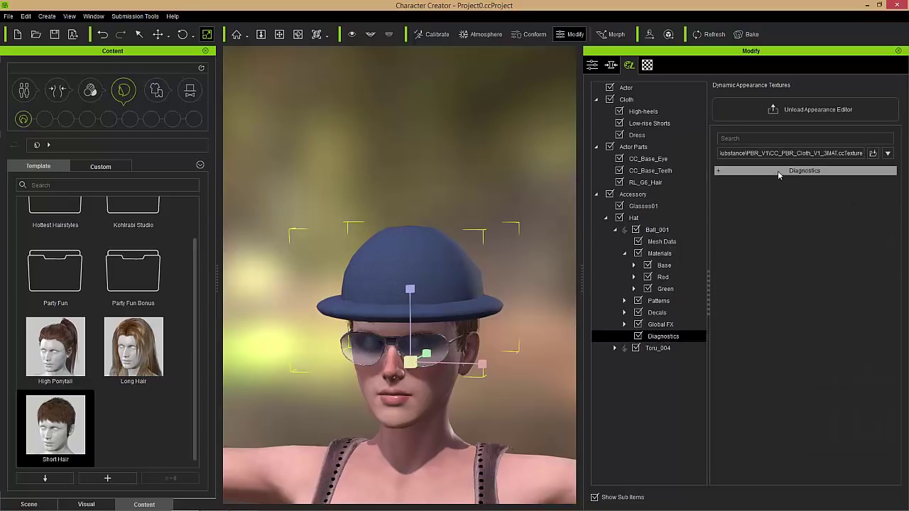
pyautogui.click(729, 184)
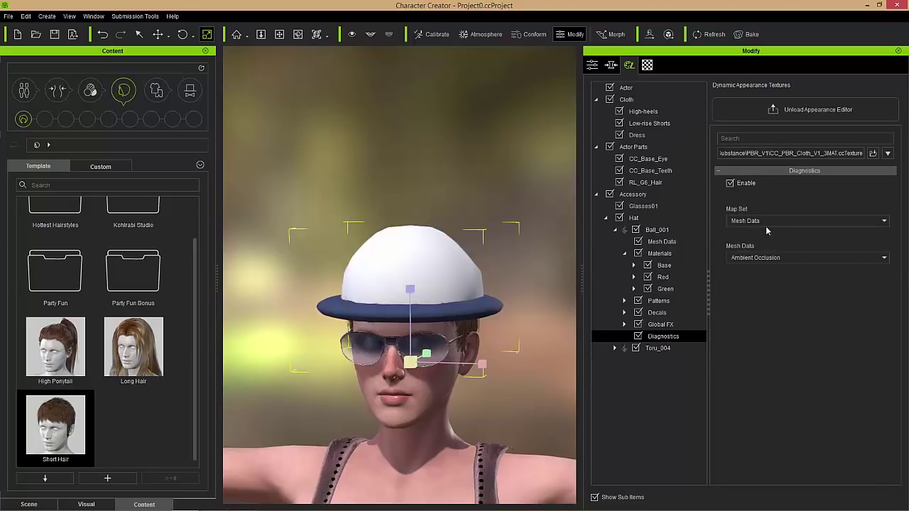
pyautogui.click(760, 260)
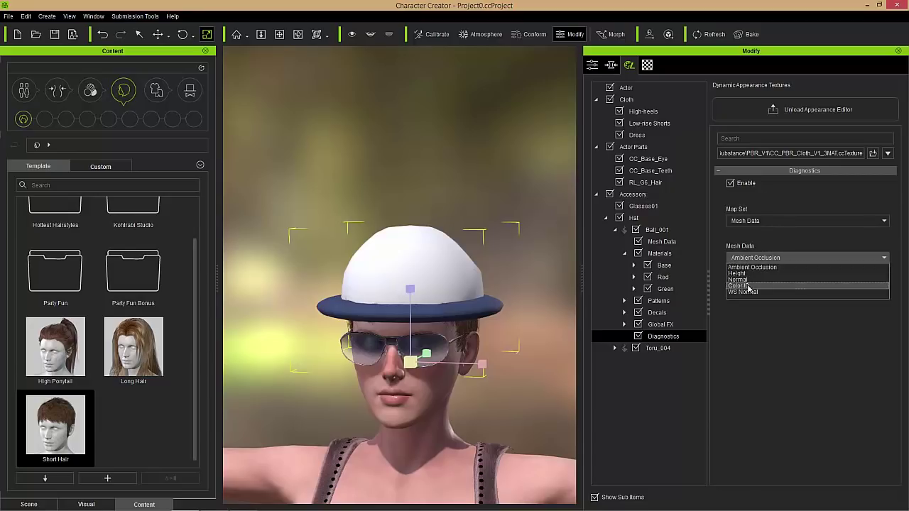
pyautogui.click(750, 287)
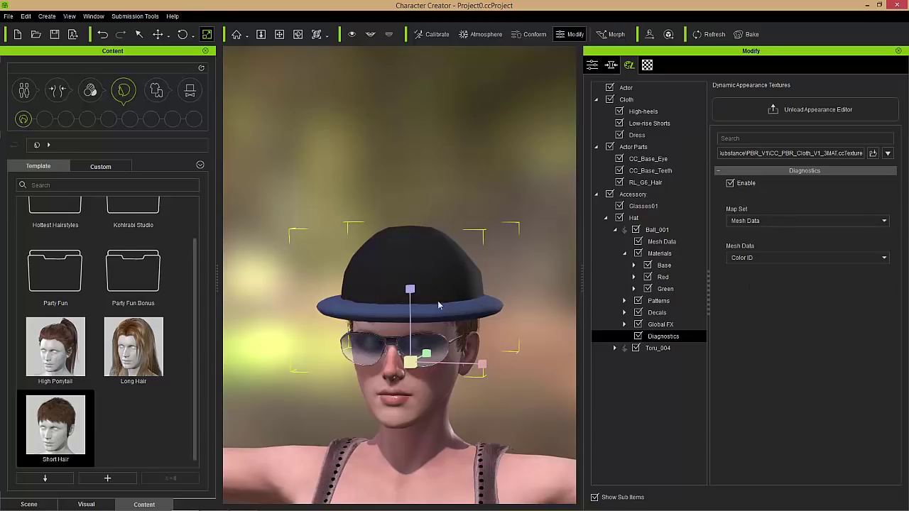
pyautogui.click(729, 184)
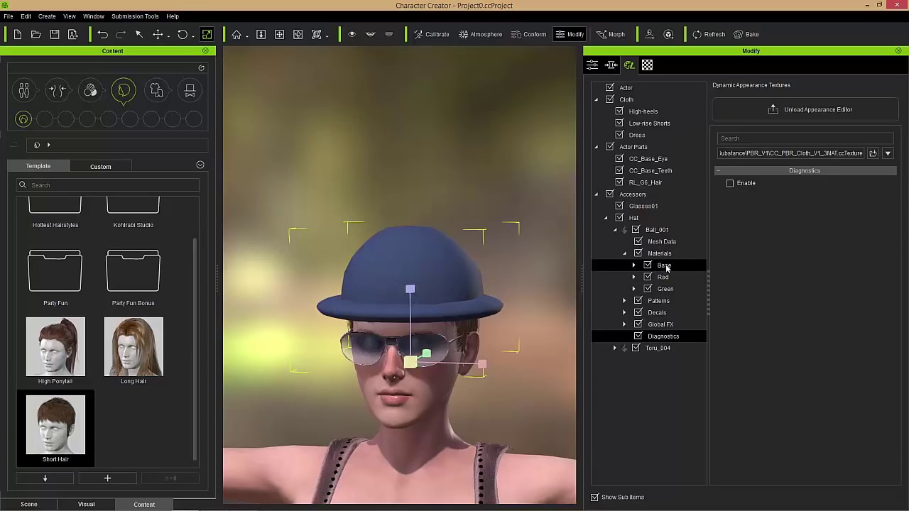
# Try Embed - Metallic for Ball_001's base material, and set its material type to Embed - Leather.
pyautogui.click(665, 266)
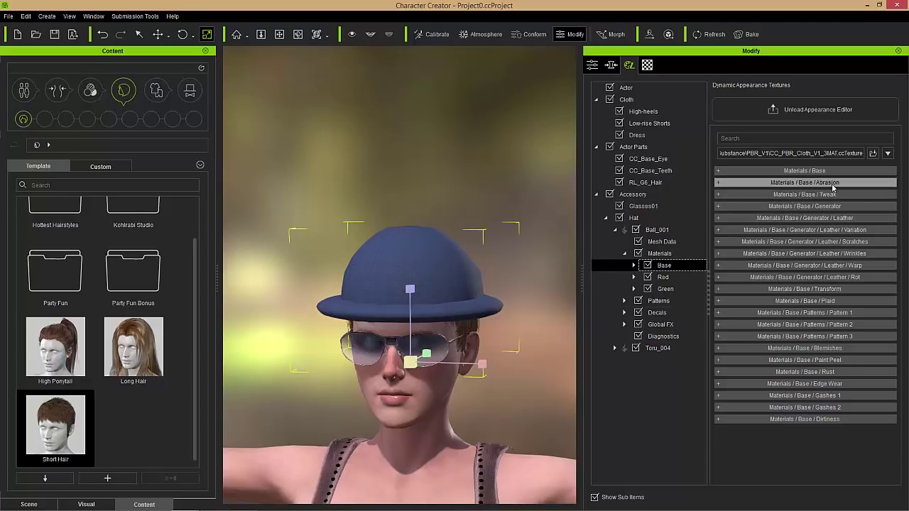
pyautogui.click(802, 171)
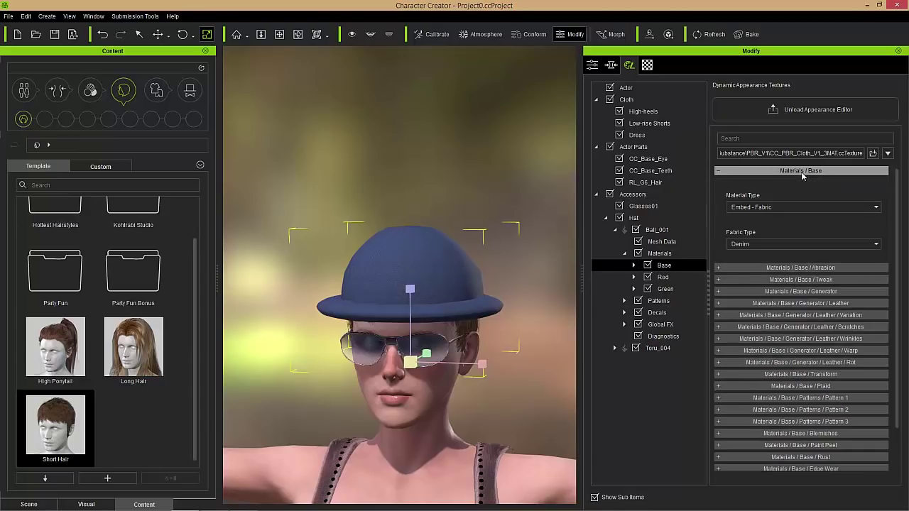
pyautogui.click(767, 210)
pyautogui.click(756, 243)
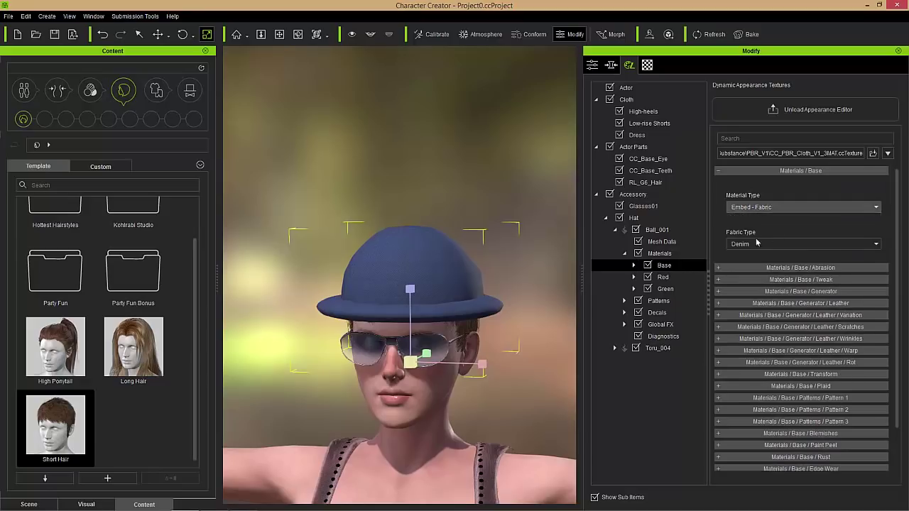
pyautogui.click(793, 206)
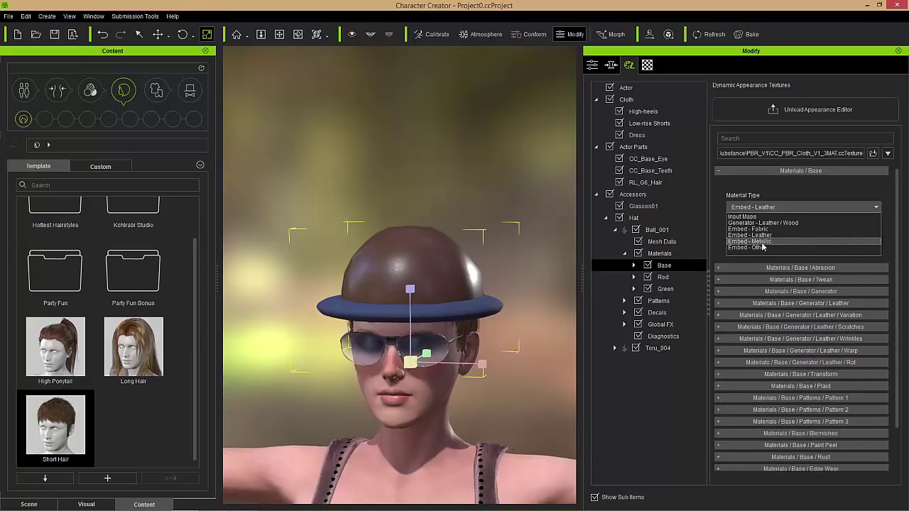
pyautogui.click(764, 242)
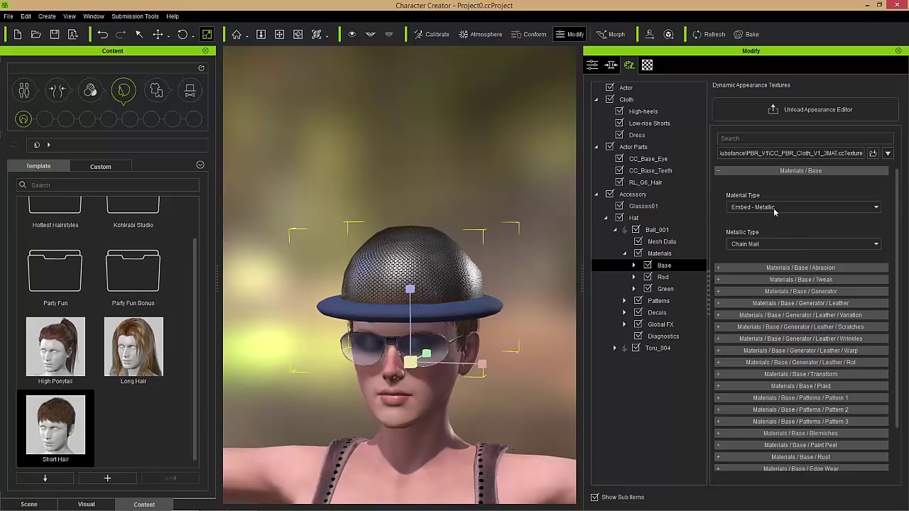
pyautogui.click(773, 208)
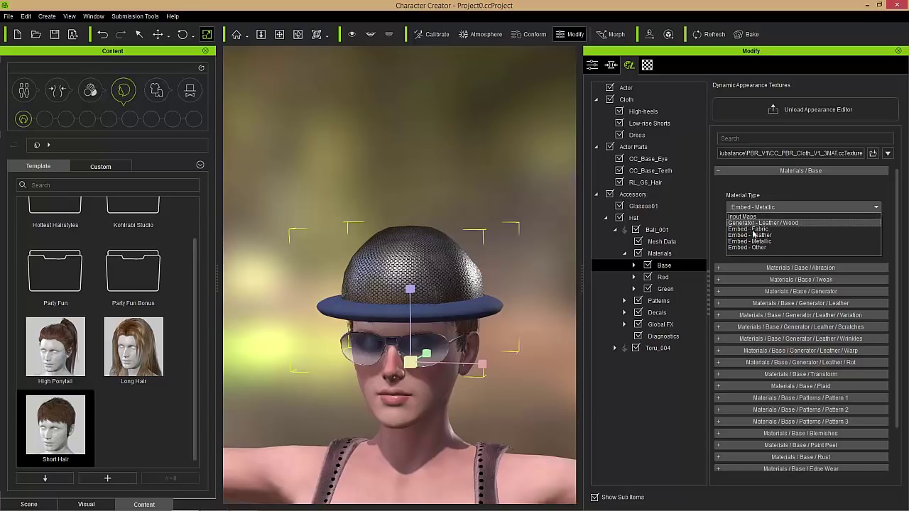
pyautogui.click(754, 235)
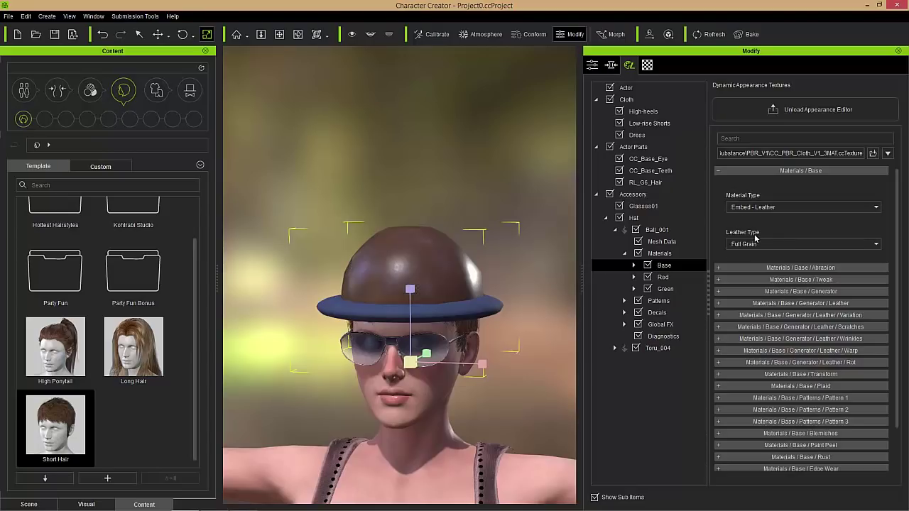
# Compare the Crocodile, Full Grain and Plush leather types on the hat's crown and set Crocodile.
pyautogui.click(759, 244)
pyautogui.click(750, 260)
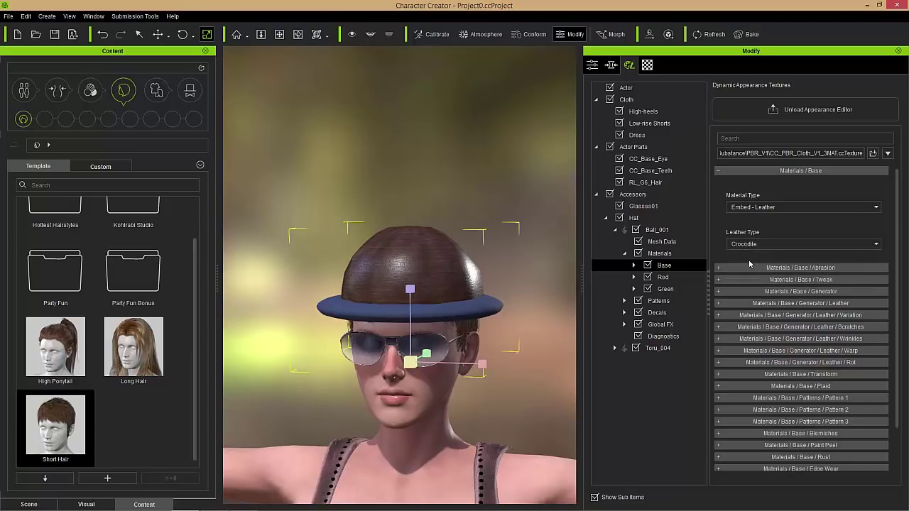
pyautogui.click(749, 249)
pyautogui.click(745, 272)
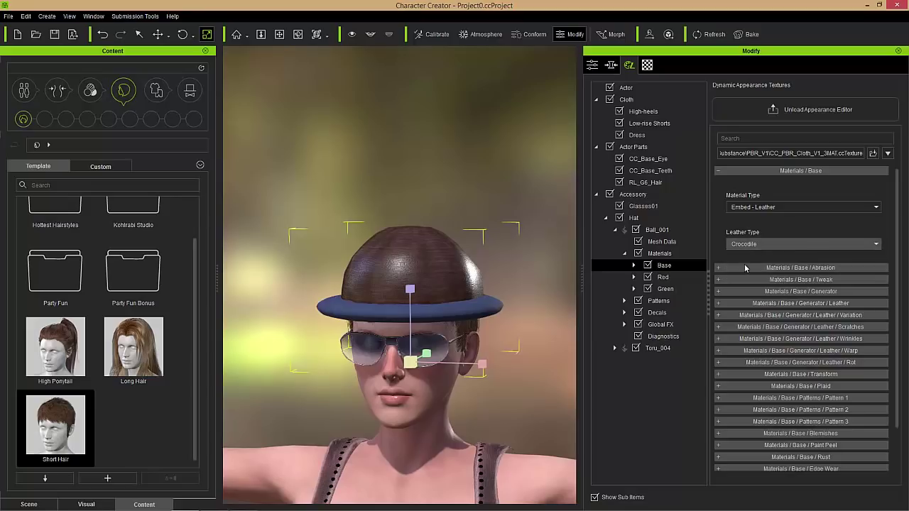
pyautogui.click(749, 241)
pyautogui.click(751, 270)
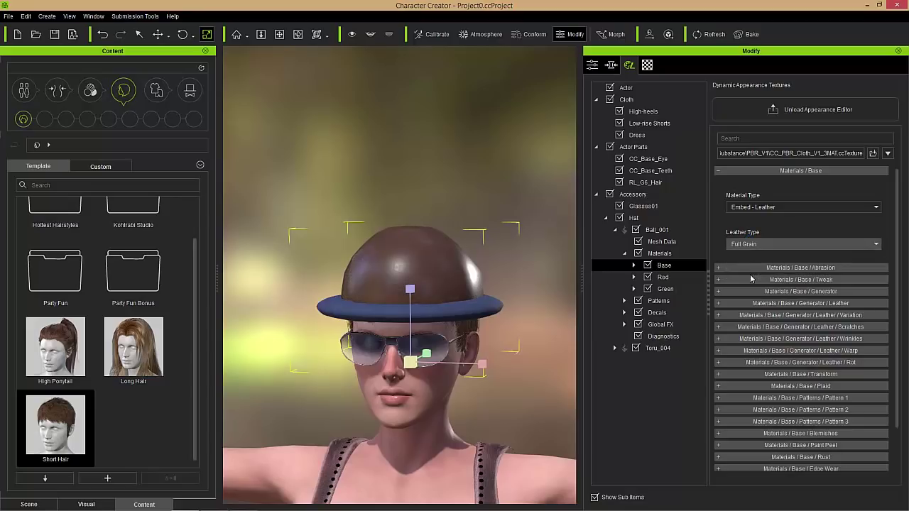
pyautogui.click(753, 244)
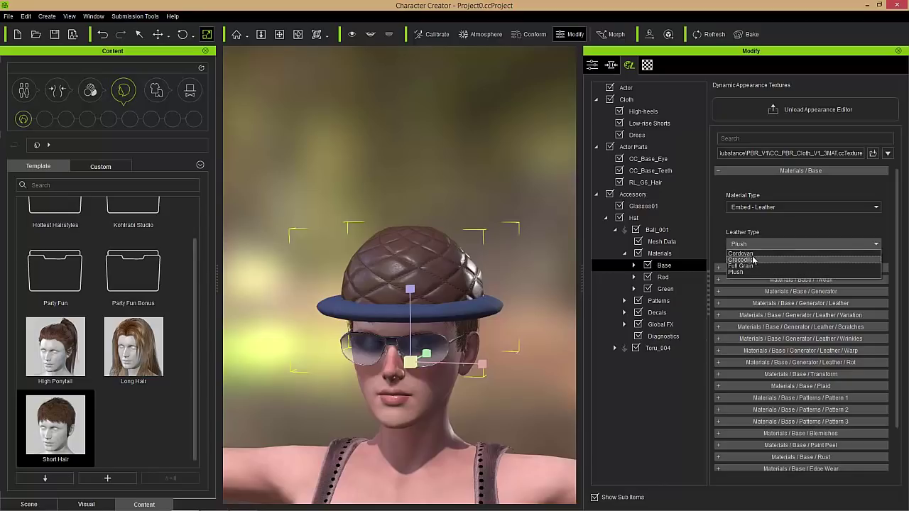
pyautogui.click(751, 260)
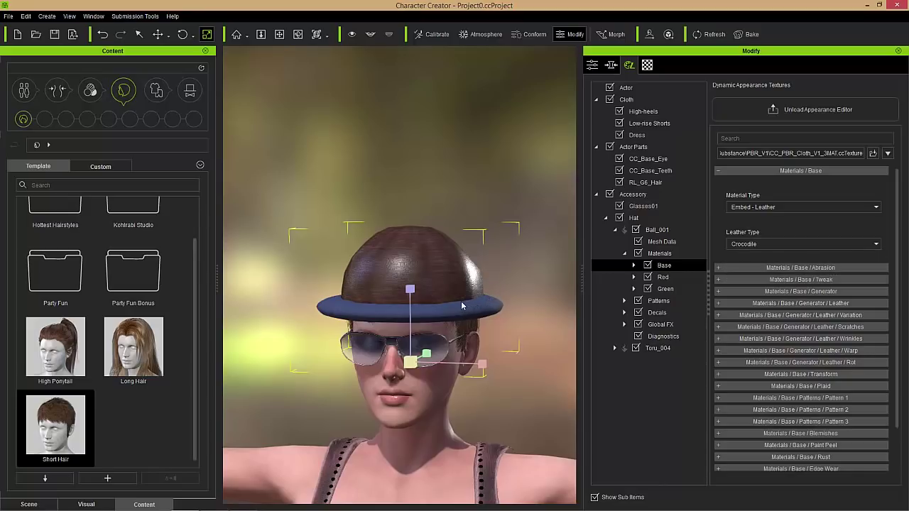
pyautogui.scroll(3, 446, 300)
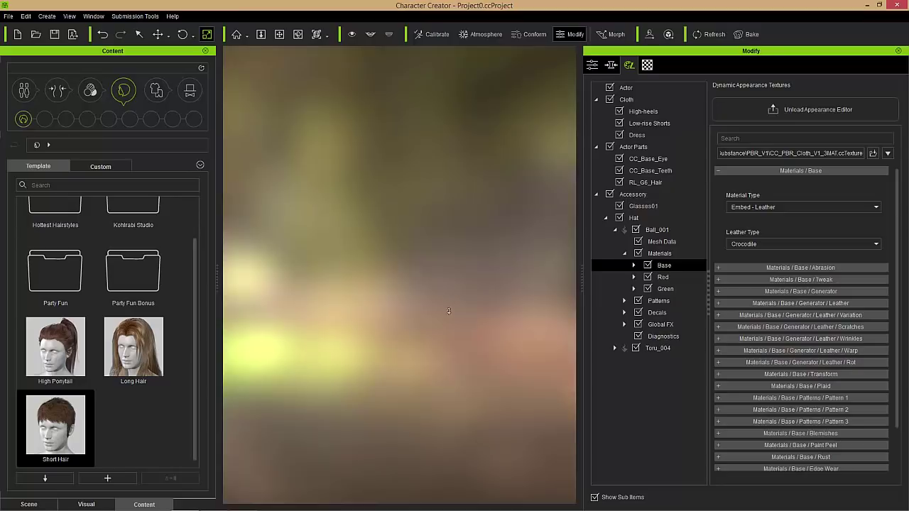
# Set the output size of the hat crown Ball_001's dynamic textures to 1024x1024.
pyautogui.scroll(-5, 448, 319)
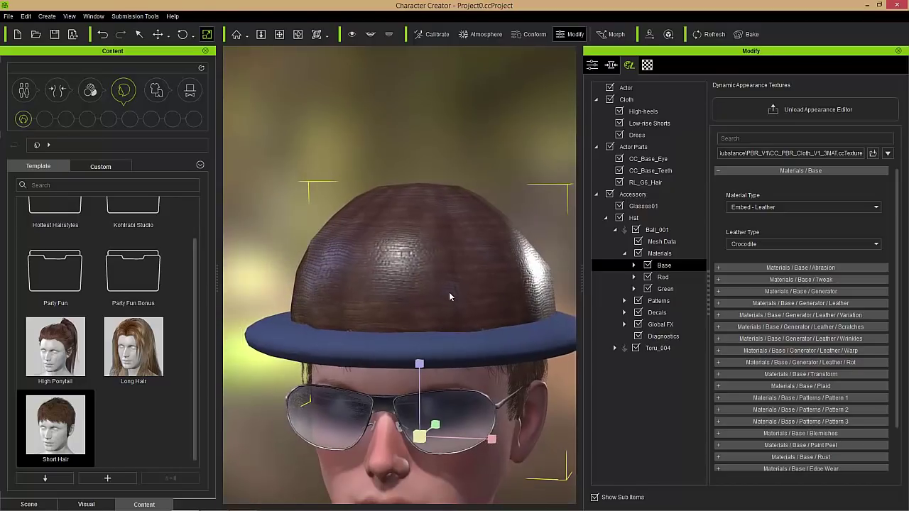
pyautogui.moveTo(449, 293); pyautogui.dragTo(464, 317, button='right')
pyautogui.moveTo(464, 317); pyautogui.dragTo(452, 315, button='middle')
pyautogui.moveTo(466, 312); pyautogui.dragTo(448, 308, button='right')
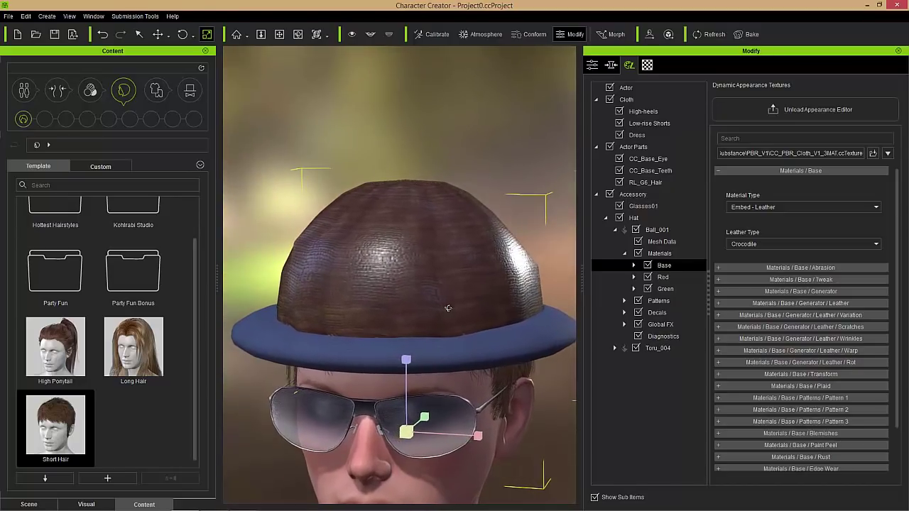
pyautogui.click(642, 226)
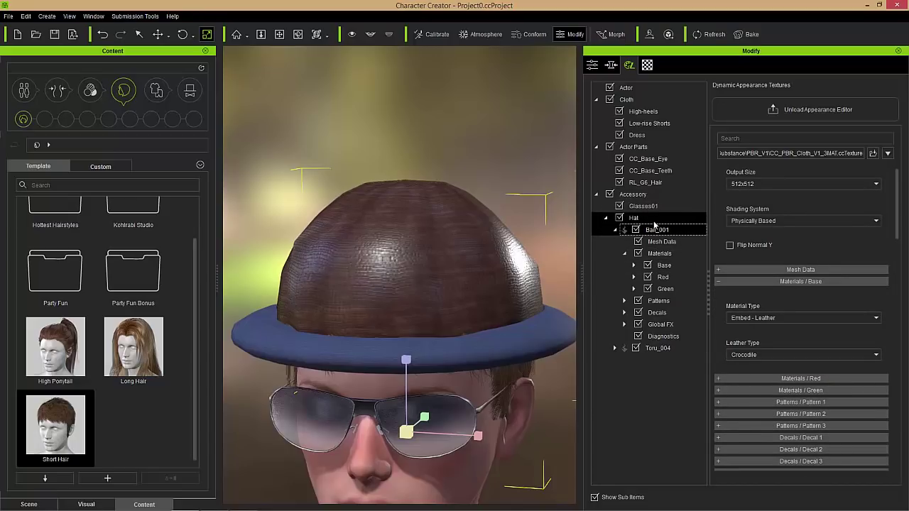
pyautogui.click(767, 184)
pyautogui.click(751, 236)
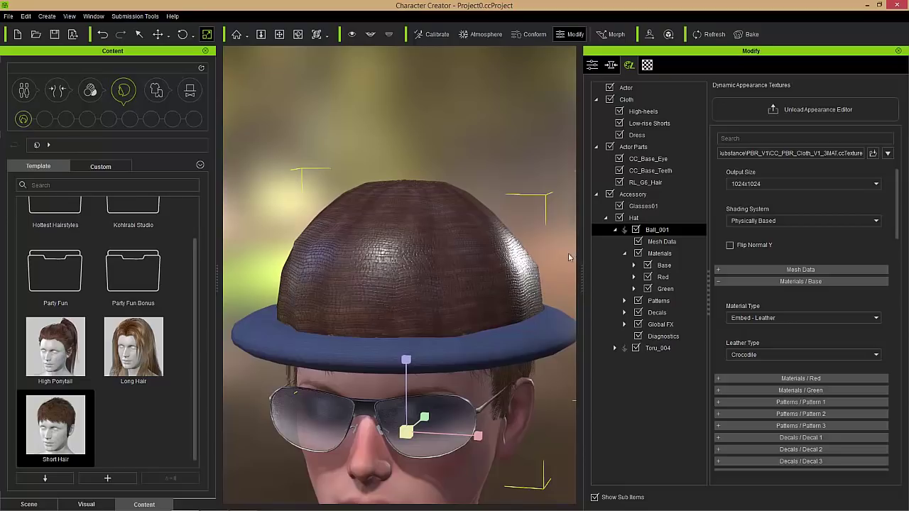
# Enable the Transform of Ball_001's base material and set its scale to 1.50.
pyautogui.click(664, 266)
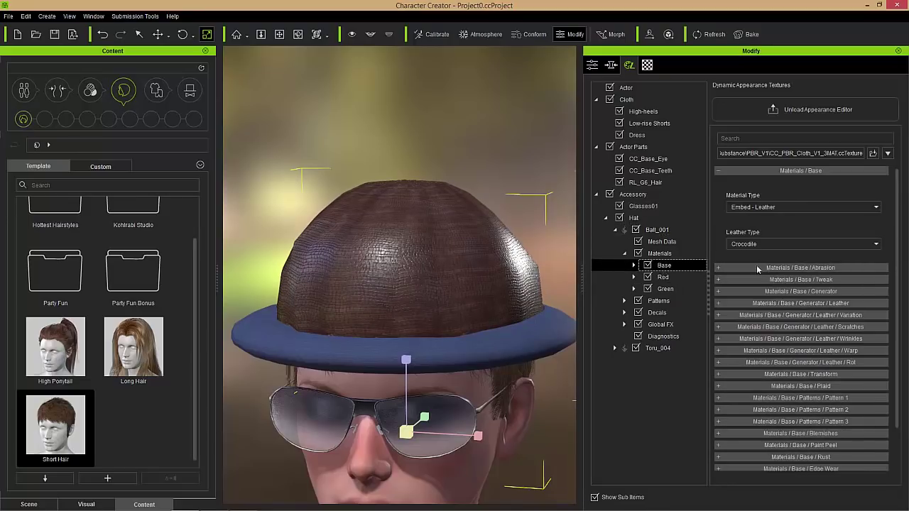
pyautogui.click(633, 265)
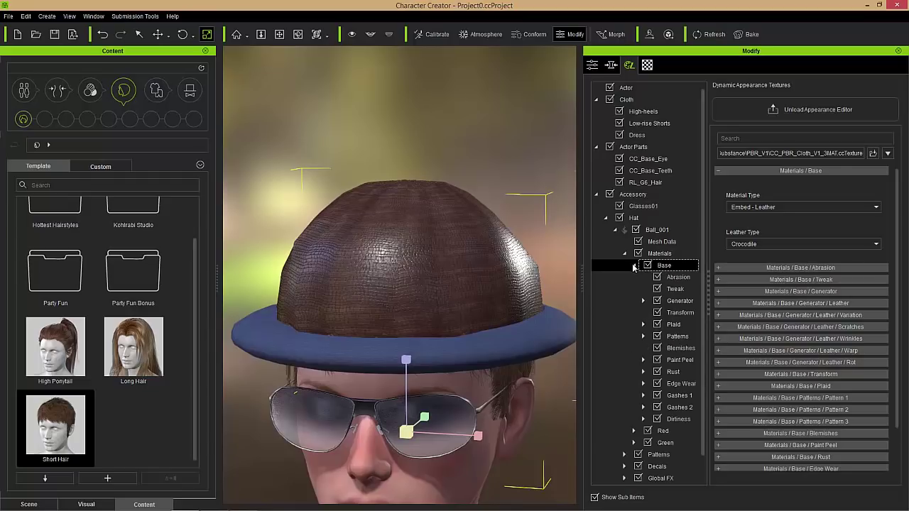
pyautogui.click(671, 314)
pyautogui.click(721, 173)
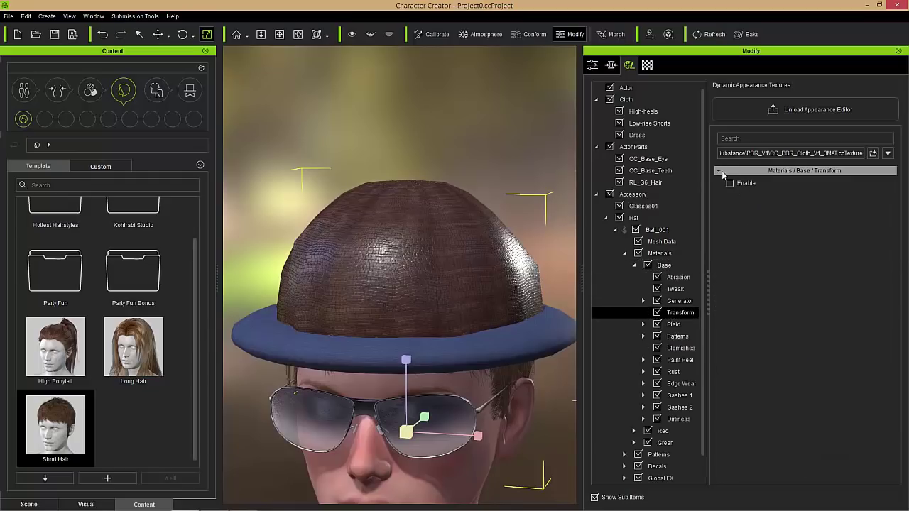
pyautogui.click(730, 183)
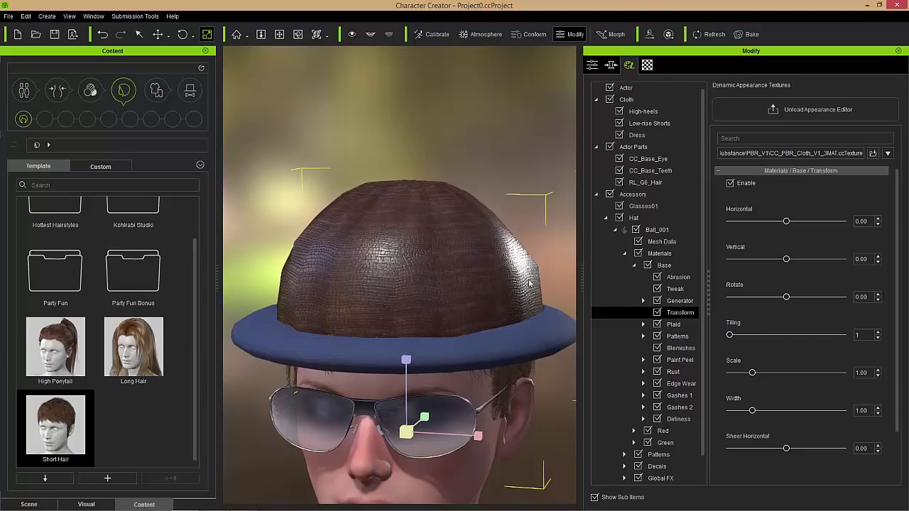
pyautogui.click(861, 372)
pyautogui.write('1')
pyautogui.press('Return')
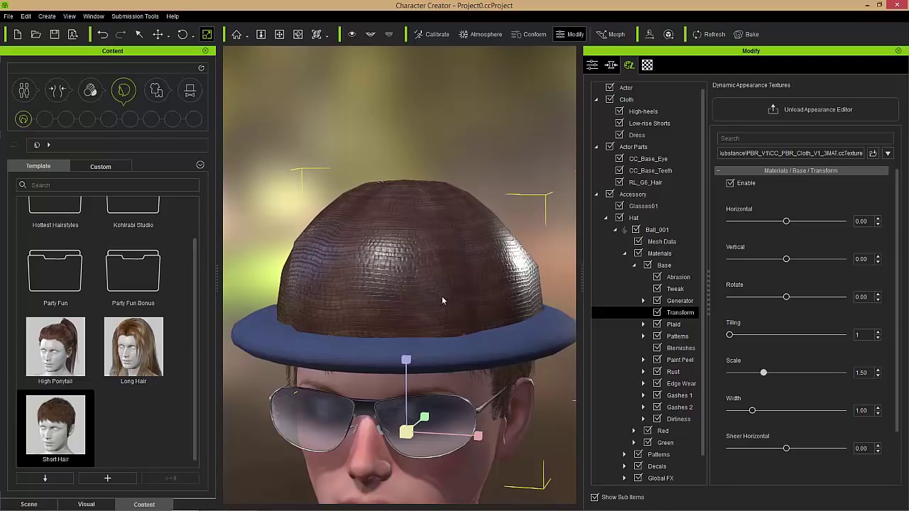
pyautogui.moveTo(364, 336); pyautogui.dragTo(386, 320, button='right')
pyautogui.scroll(-3, 389, 329)
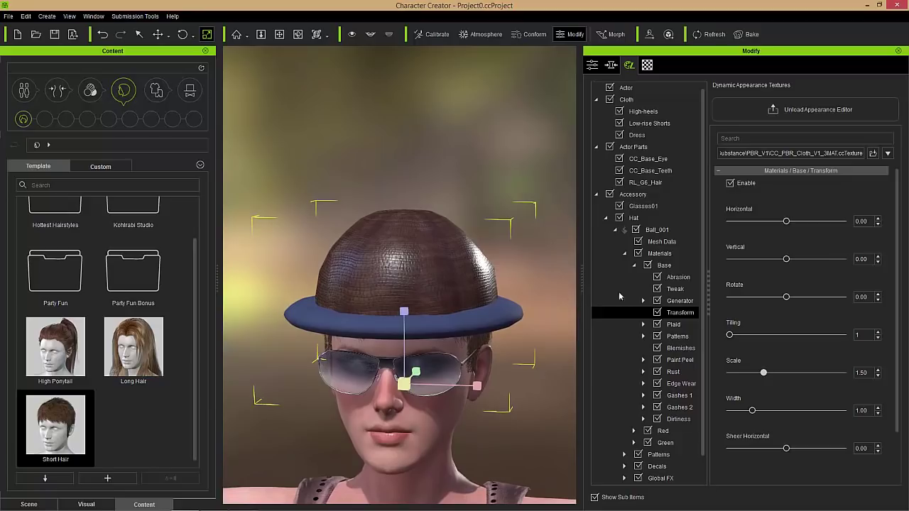
# Switch from Ball_001 to the brim mesh Toru_004 and open its base material settings.
pyautogui.click(634, 265)
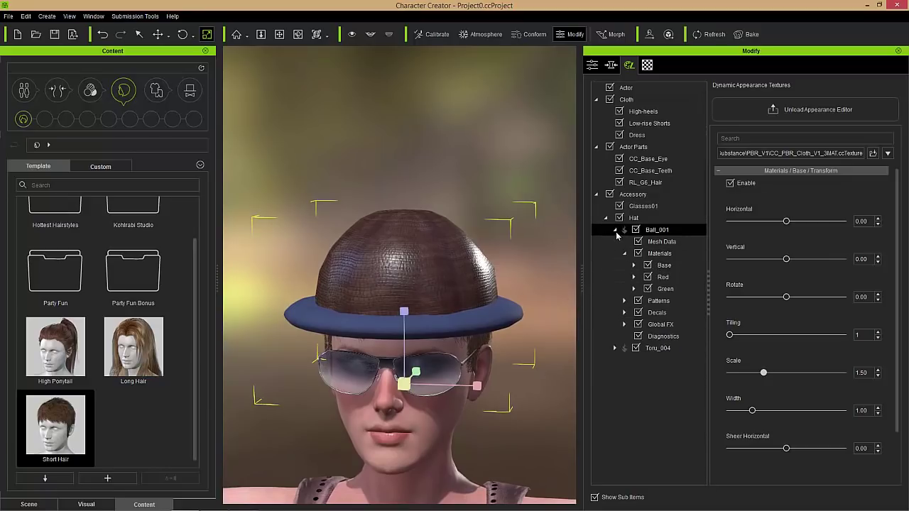
pyautogui.click(614, 230)
pyautogui.click(615, 242)
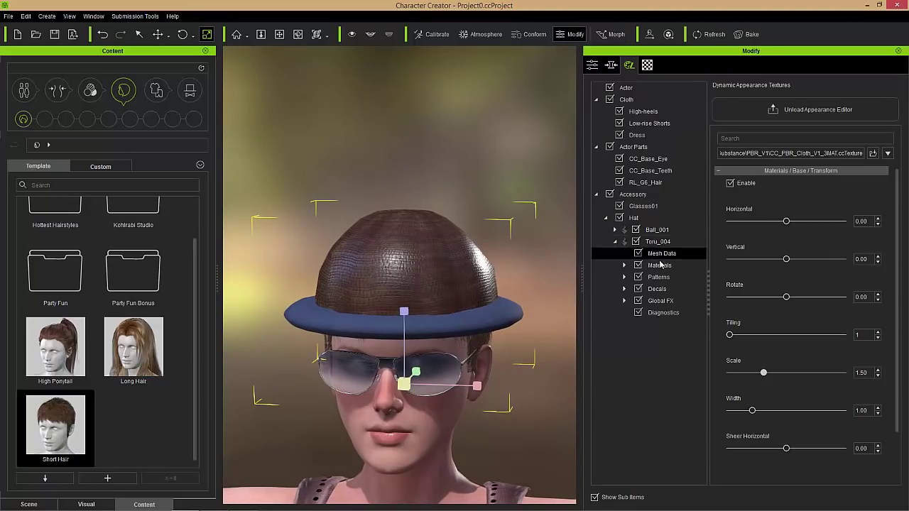
pyautogui.click(625, 265)
pyautogui.click(634, 277)
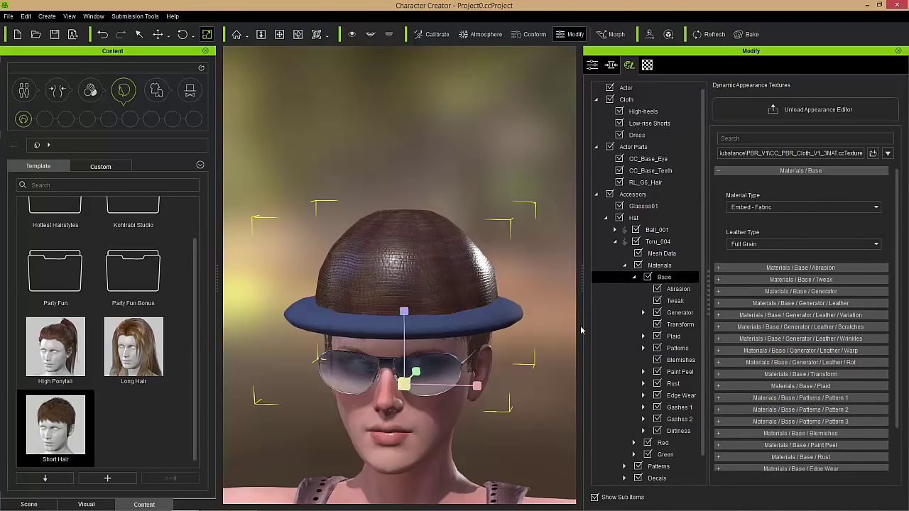
pyautogui.moveTo(483, 409)
pyautogui.mouseDown(button='right')
pyautogui.moveTo(460, 417)
pyautogui.moveTo(479, 404)
pyautogui.mouseUp(button='right')
pyautogui.scroll(5, 479, 405)
pyautogui.scroll(-4, 478, 400)
pyautogui.moveTo(479, 398); pyautogui.dragTo(469, 383, button='middle')
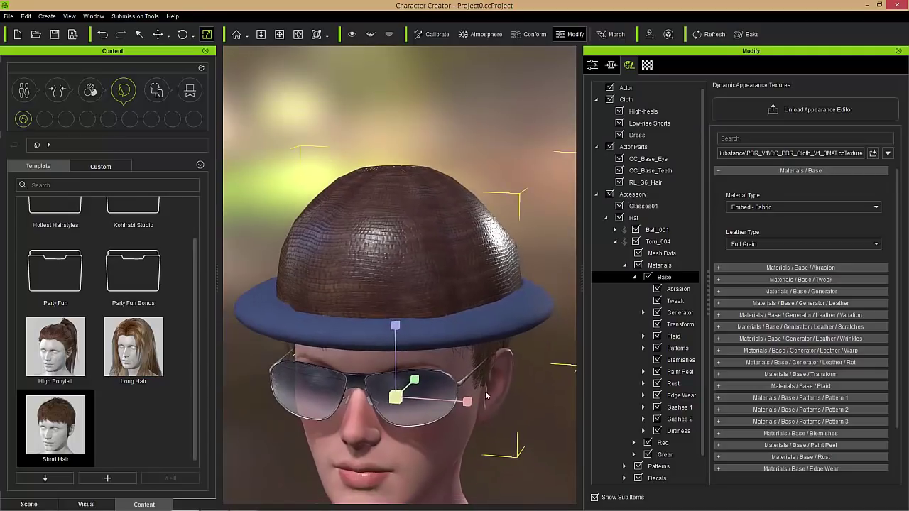
# Set the brim's base material type to Embed - Leather and its leather type to Crocodile.
pyautogui.click(767, 242)
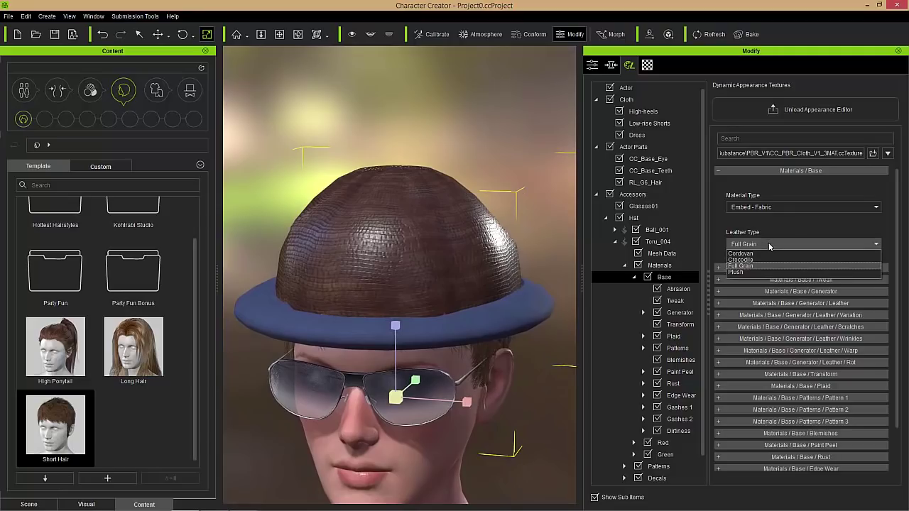
pyautogui.click(762, 221)
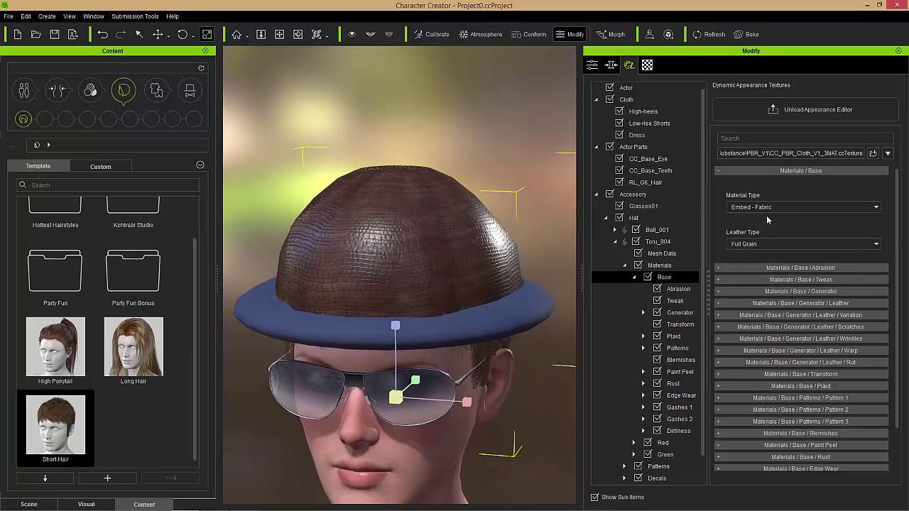
pyautogui.click(767, 208)
pyautogui.click(767, 232)
pyautogui.click(776, 208)
pyautogui.click(778, 235)
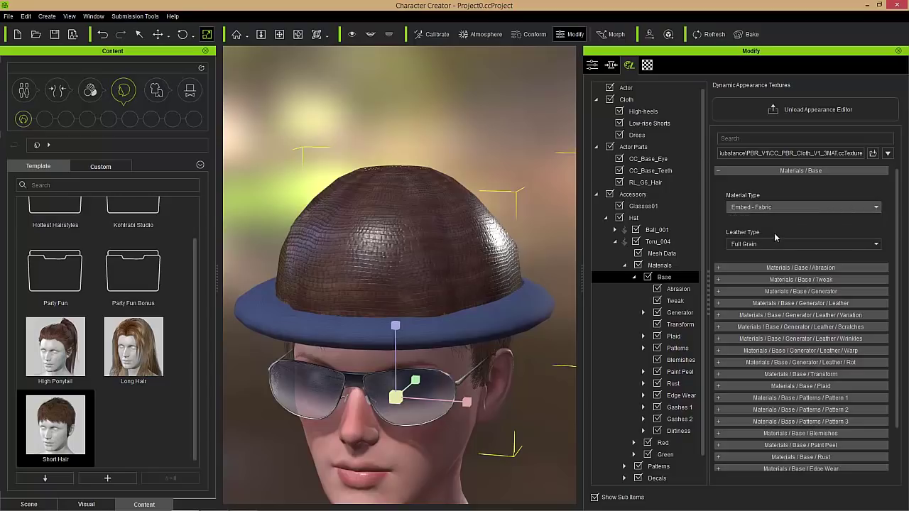
pyautogui.click(777, 245)
pyautogui.click(753, 260)
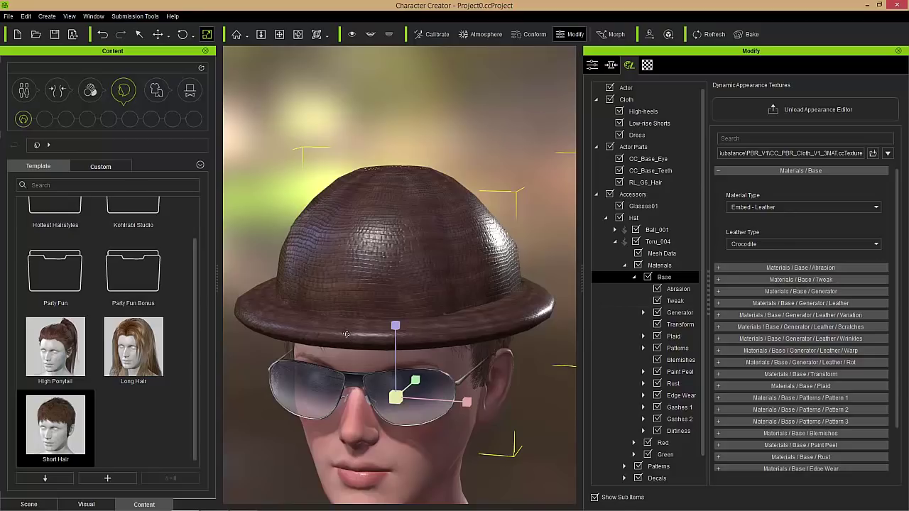
# Set the output size of the brim mesh Toru_004's dynamic textures to 1024x1024.
pyautogui.moveTo(347, 334)
pyautogui.mouseDown(button='right')
pyautogui.moveTo(337, 353)
pyautogui.moveTo(336, 327)
pyautogui.mouseUp(button='right')
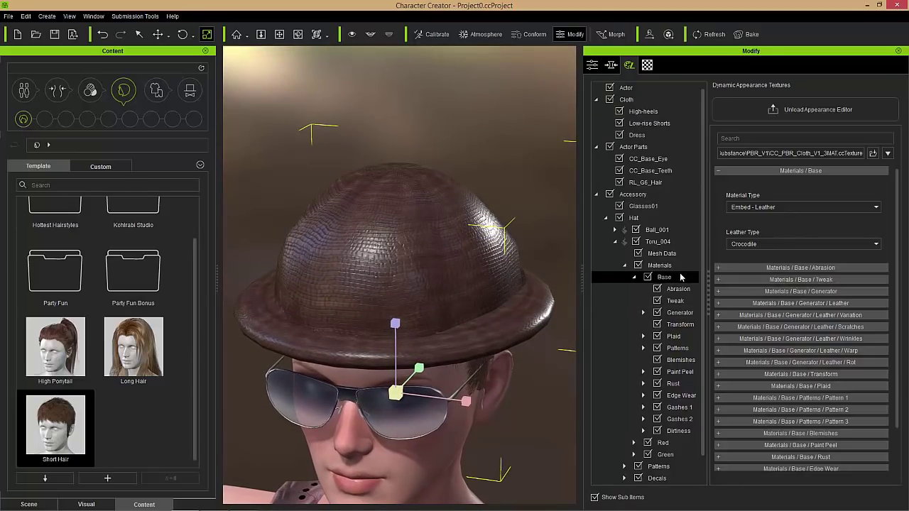
pyautogui.click(657, 241)
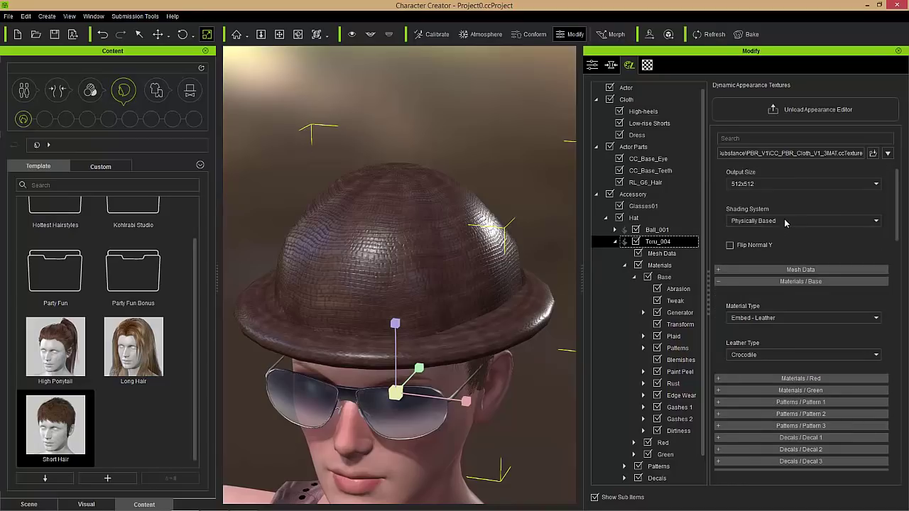
pyautogui.click(772, 185)
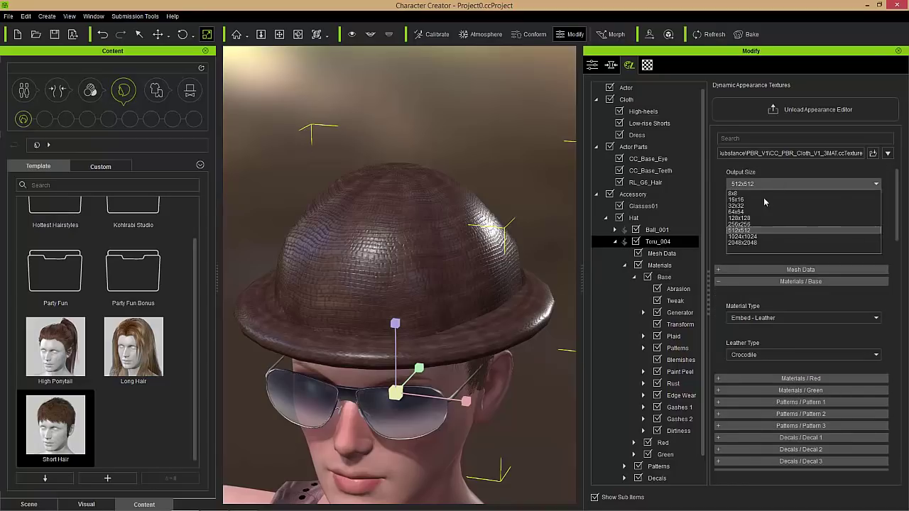
pyautogui.click(755, 240)
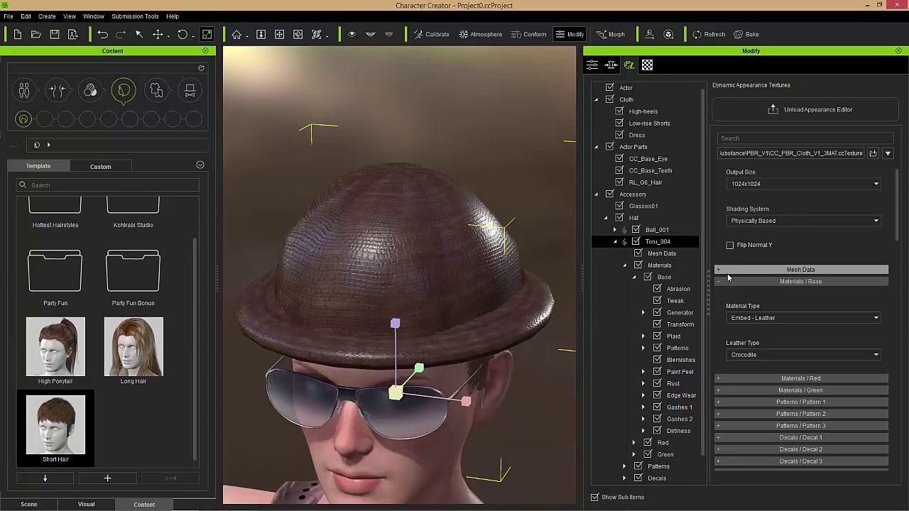
# Enable the Transform of Toru_004's base material and set its scale to 1.50.
pyautogui.click(674, 325)
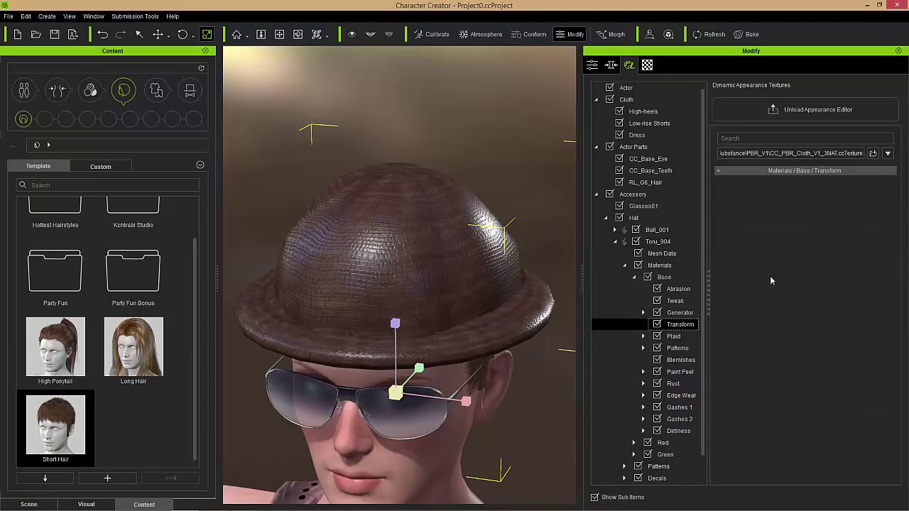
pyautogui.click(767, 173)
pyautogui.click(734, 186)
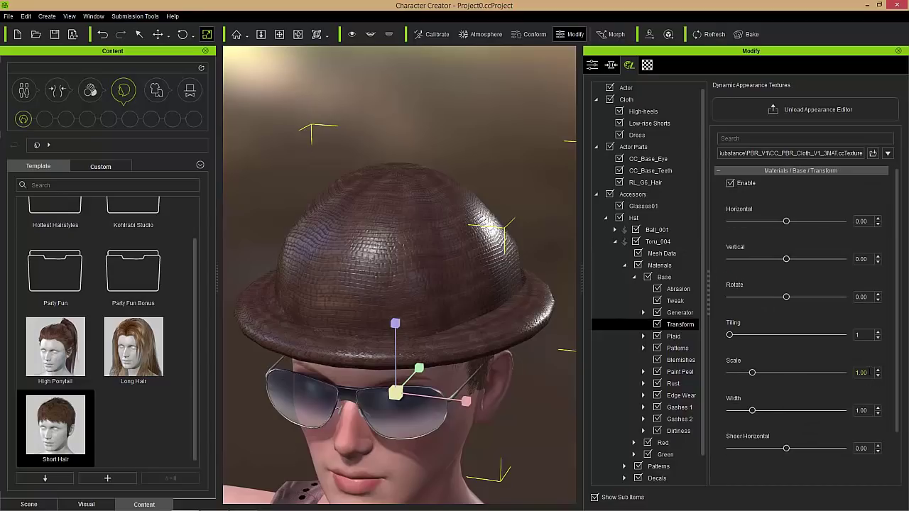
pyautogui.moveTo(868, 373); pyautogui.dragTo(832, 377)
pyautogui.write('1.5')
pyautogui.press('Return')
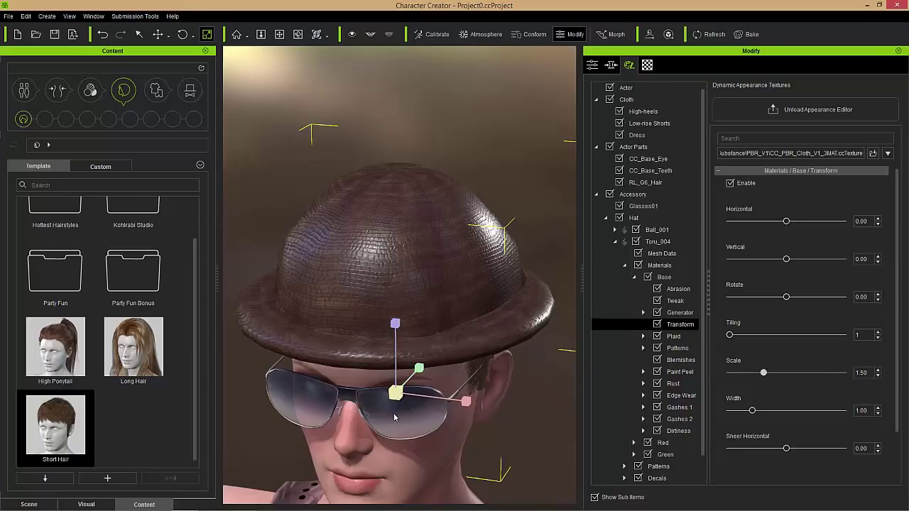
# Move and rotate the hat so that it sits tilted sideways on the character's head.
pyautogui.scroll(-5, 395, 417)
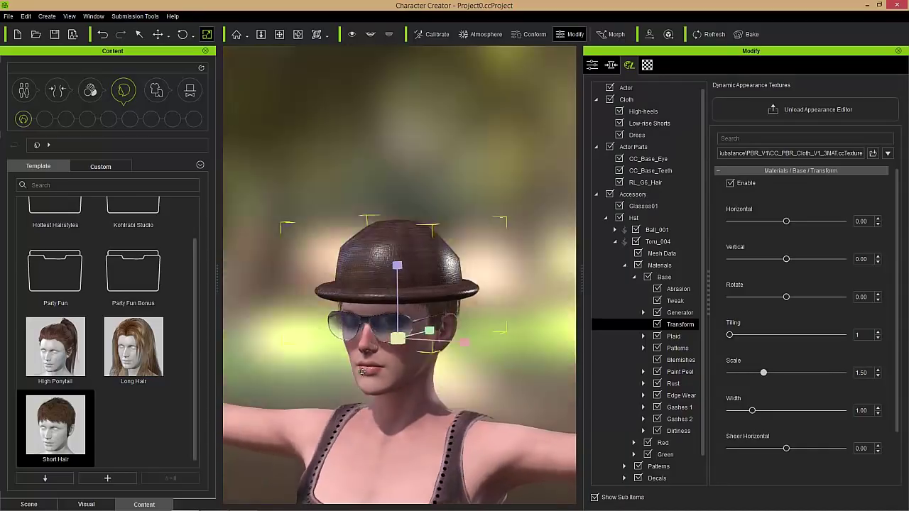
pyautogui.moveTo(362, 372); pyautogui.dragTo(480, 285, button='right')
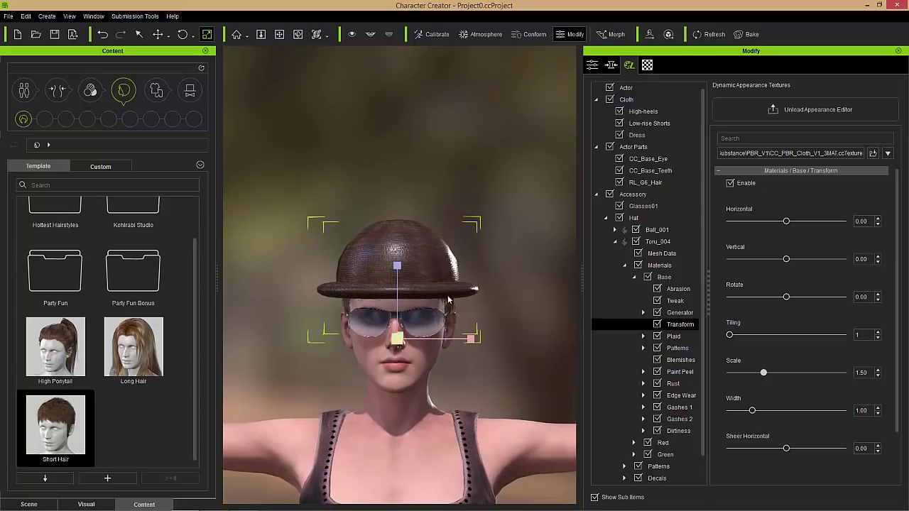
pyautogui.press('w')
pyautogui.moveTo(397, 261); pyautogui.dragTo(396, 257)
pyautogui.press('e')
pyautogui.moveTo(455, 287); pyautogui.dragTo(409, 313)
pyautogui.press('w')
pyautogui.moveTo(505, 282); pyautogui.dragTo(417, 301, button='right')
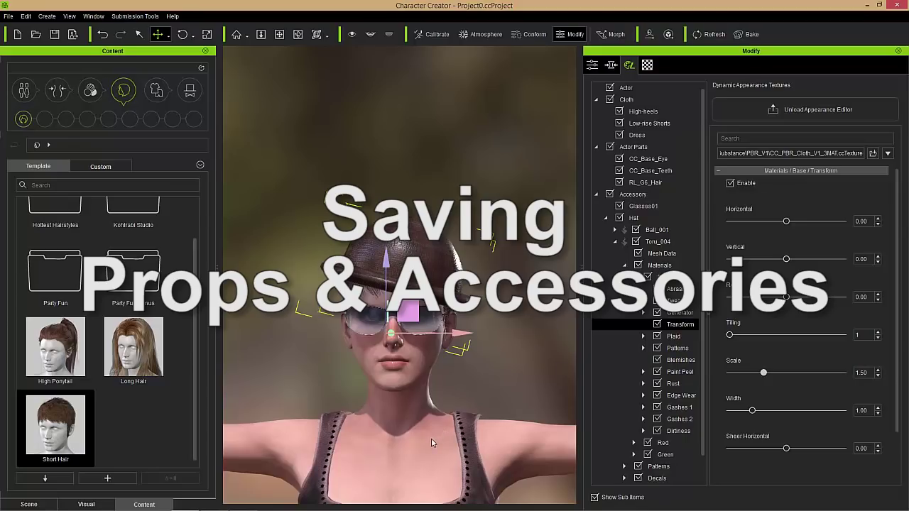
# Export the character for Character Creator 2.0 and iClone 7.0 at default real-time quality, saving it to the desktop as Test Girl.
pyautogui.click(424, 412)
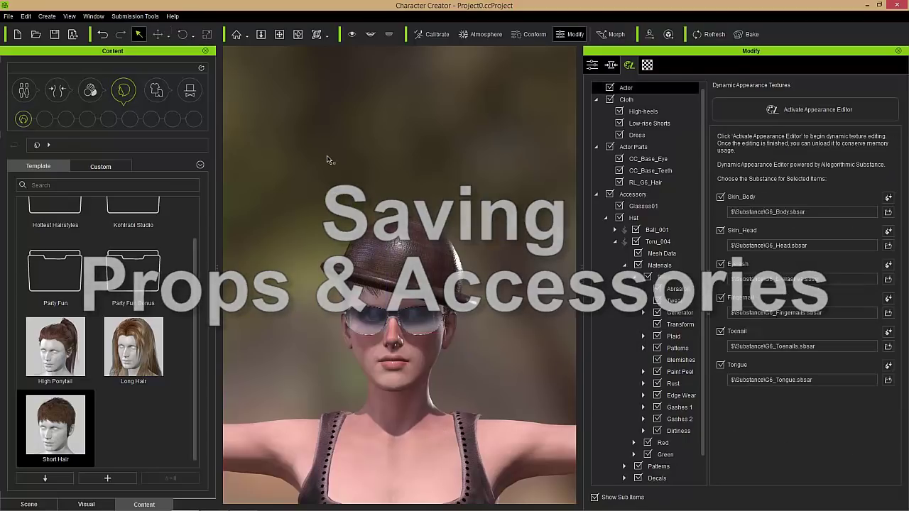
pyautogui.click(72, 34)
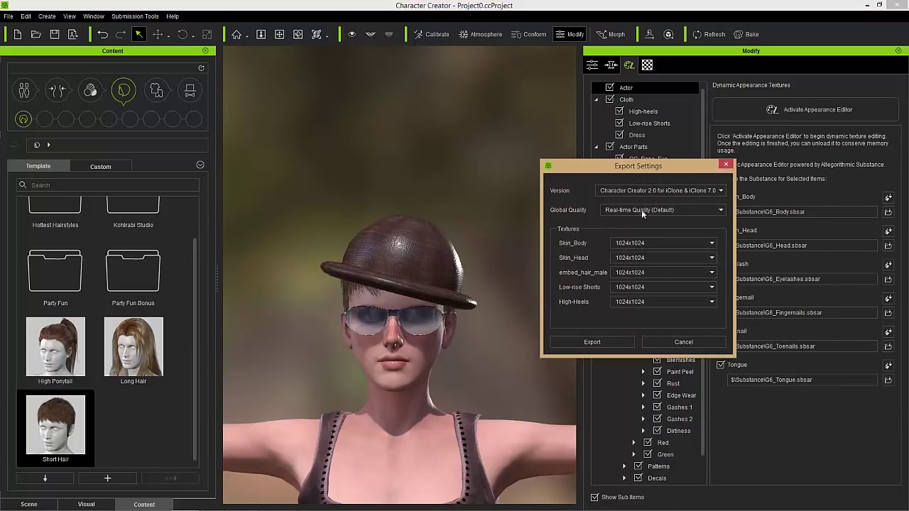
pyautogui.click(672, 195)
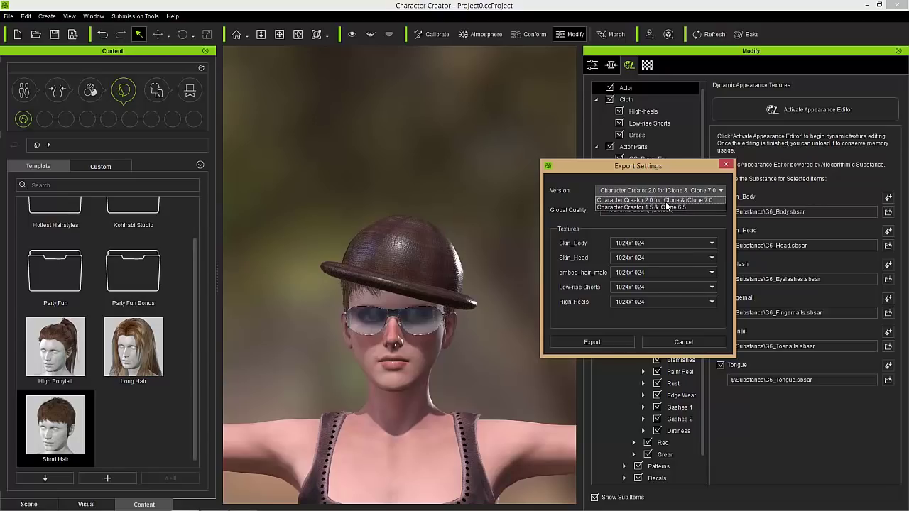
pyautogui.click(666, 200)
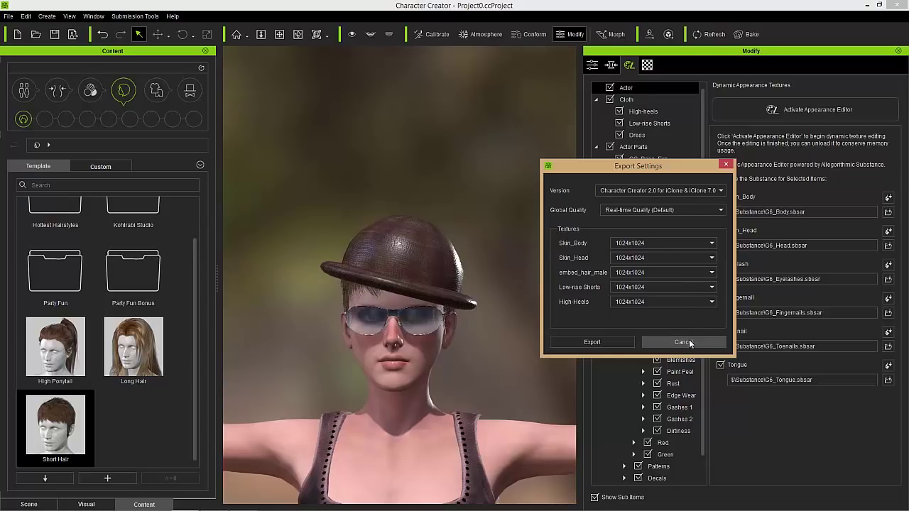
pyautogui.click(607, 340)
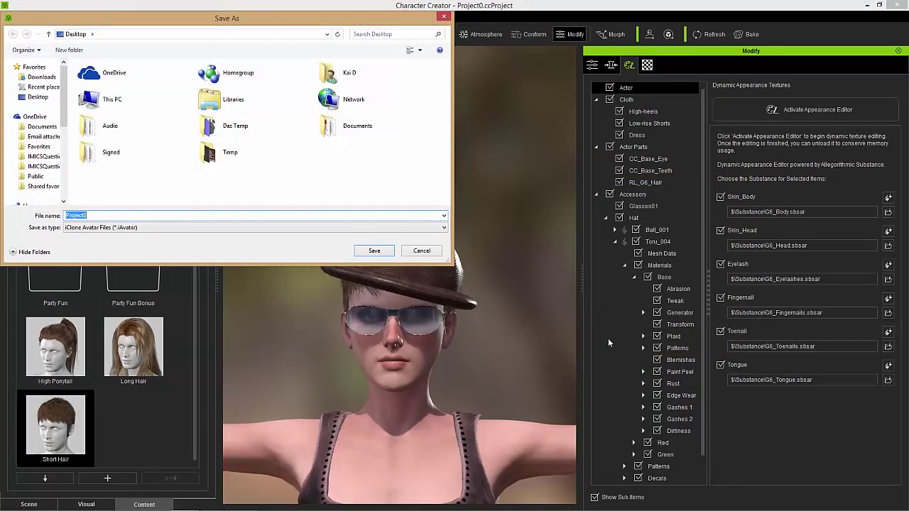
pyautogui.write('Test Hat')
pyautogui.press('Return')
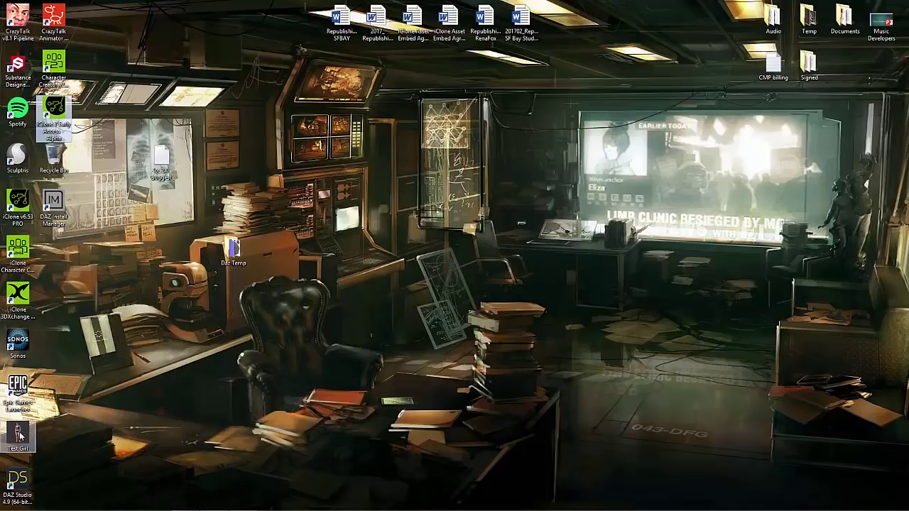
# Switch to iClone 7 and load the exported Test Girl avatar from the desktop into the scene.
pyautogui.moveTo(17, 432); pyautogui.dragTo(470, 309)
pyautogui.hotkey('alt', 'Tab')
pyautogui.hotkey('alt', 'Tab')
pyautogui.moveTo(499, 271); pyautogui.dragTo(517, 364)
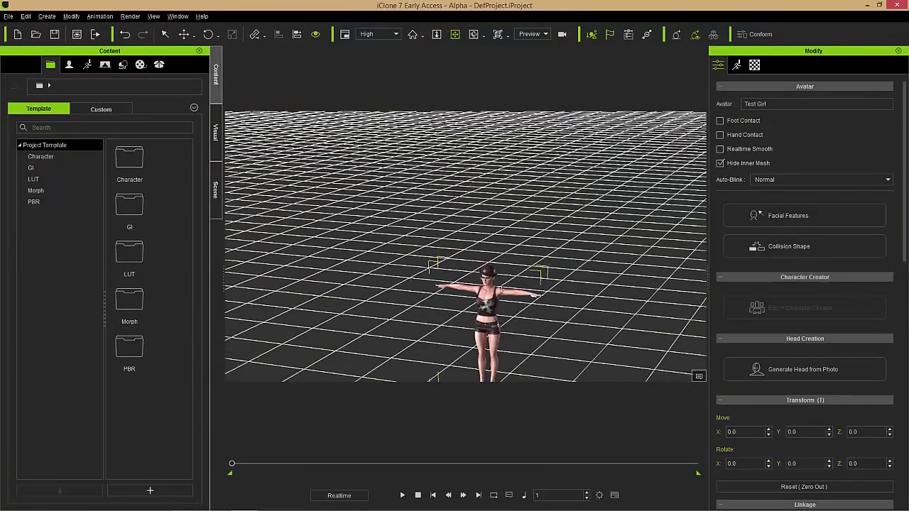
# Frame the imported avatar's head and hat, and select the Hat accessory under Test Girl in the scene hierarchy.
pyautogui.moveTo(517, 364); pyautogui.dragTo(455, 80, button='right')
pyautogui.moveTo(526, 229); pyautogui.dragTo(472, 178)
pyautogui.moveTo(487, 269); pyautogui.dragTo(484, 107, button='right')
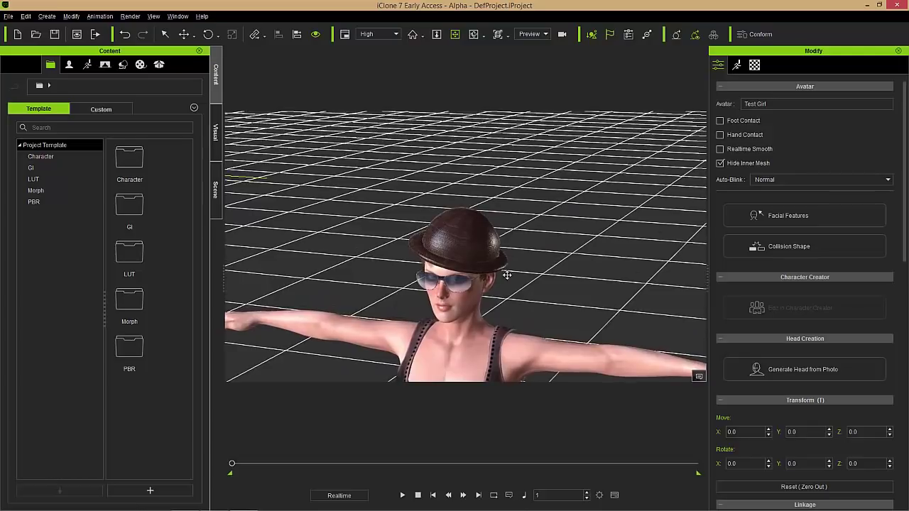
pyautogui.moveTo(507, 274)
pyautogui.mouseDown()
pyautogui.moveTo(503, 198)
pyautogui.moveTo(506, 279)
pyautogui.mouseUp()
pyautogui.moveTo(507, 279); pyautogui.dragTo(513, 259, button='right')
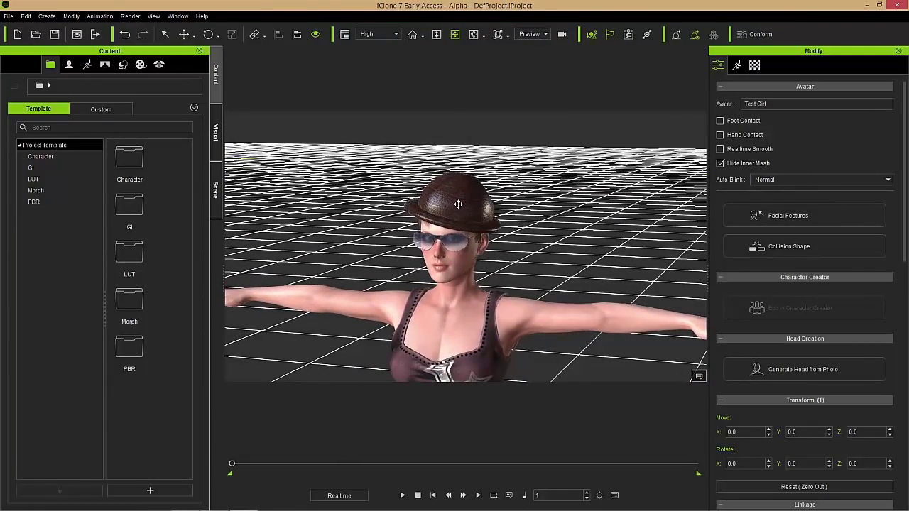
pyautogui.click(215, 188)
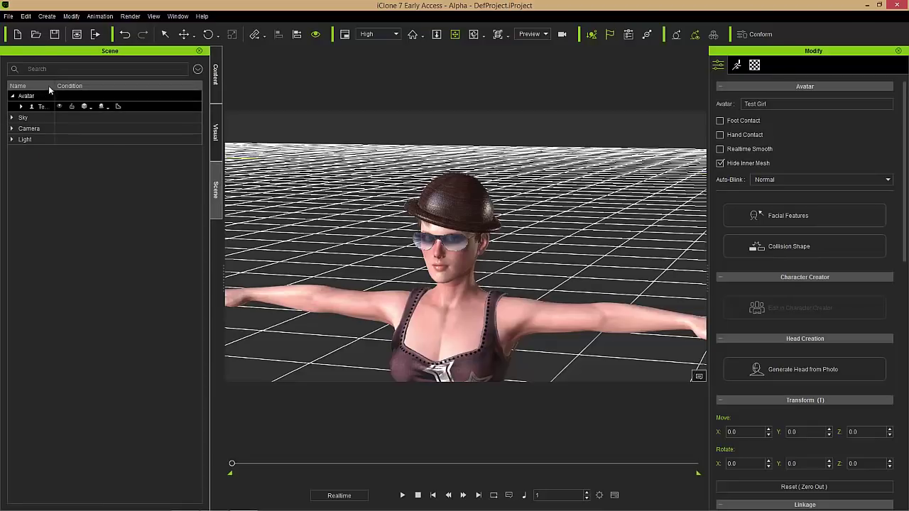
pyautogui.moveTo(55, 86); pyautogui.dragTo(110, 86)
pyautogui.click(21, 106)
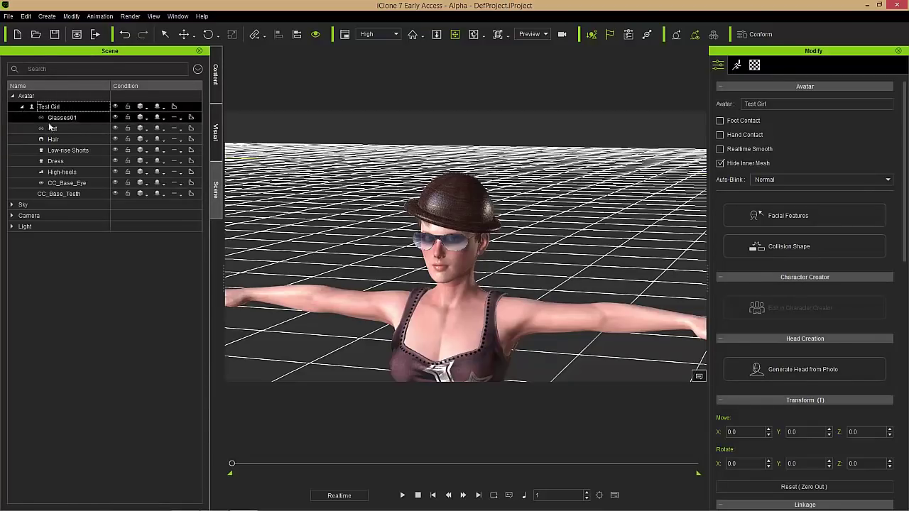
pyautogui.click(51, 127)
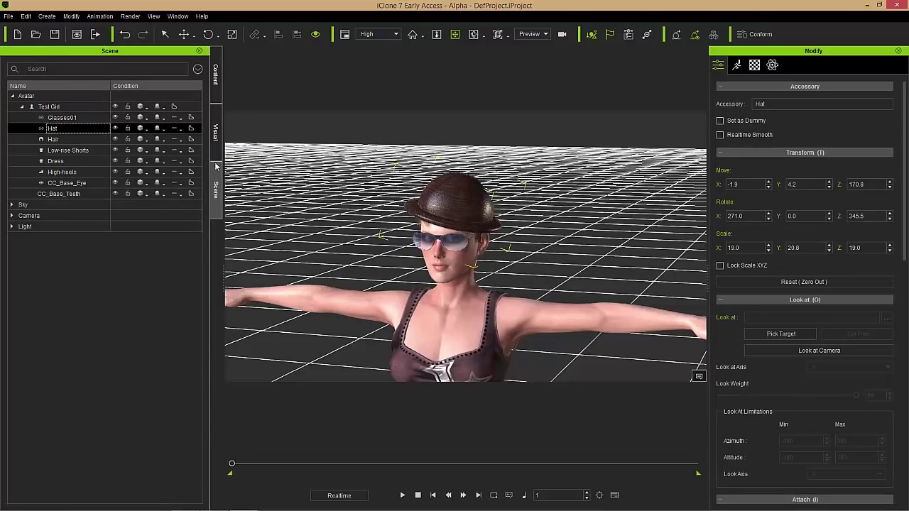
# Save the selected hat to the custom avatar Accessory library under the name Hat.
pyautogui.click(215, 74)
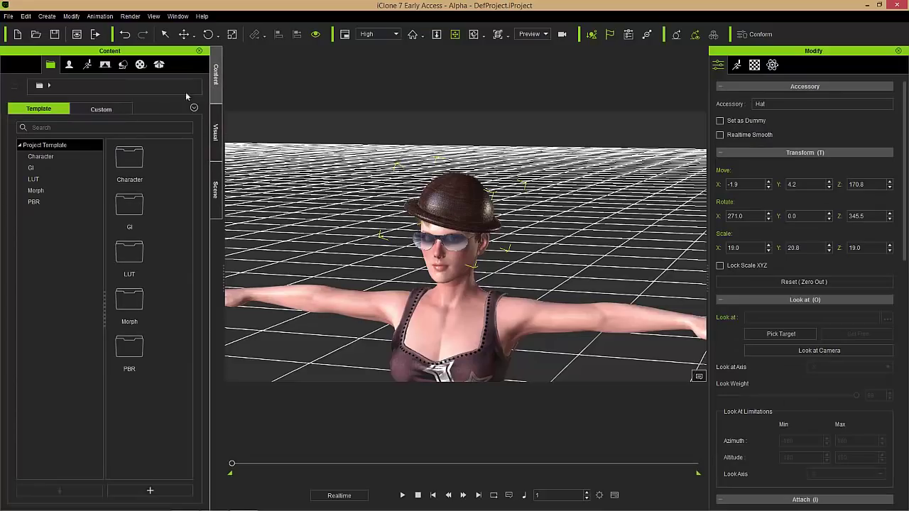
pyautogui.click(73, 65)
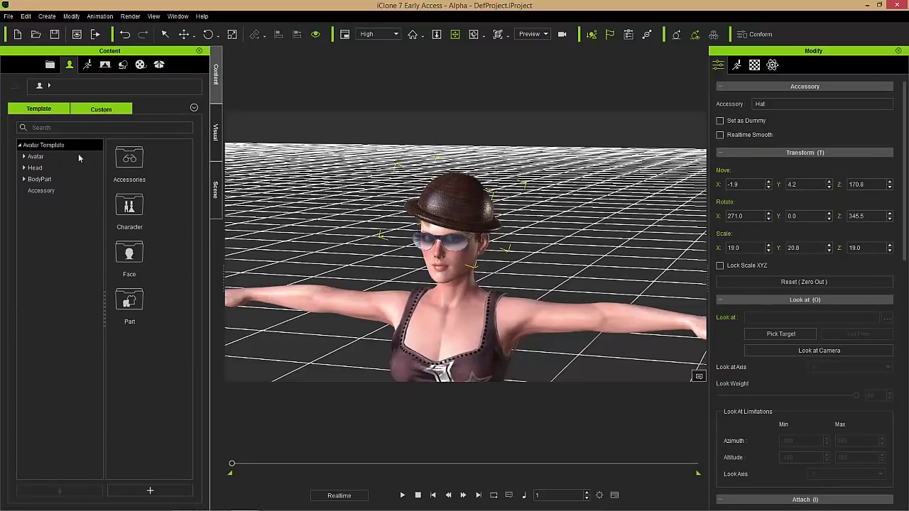
pyautogui.click(49, 191)
pyautogui.click(152, 489)
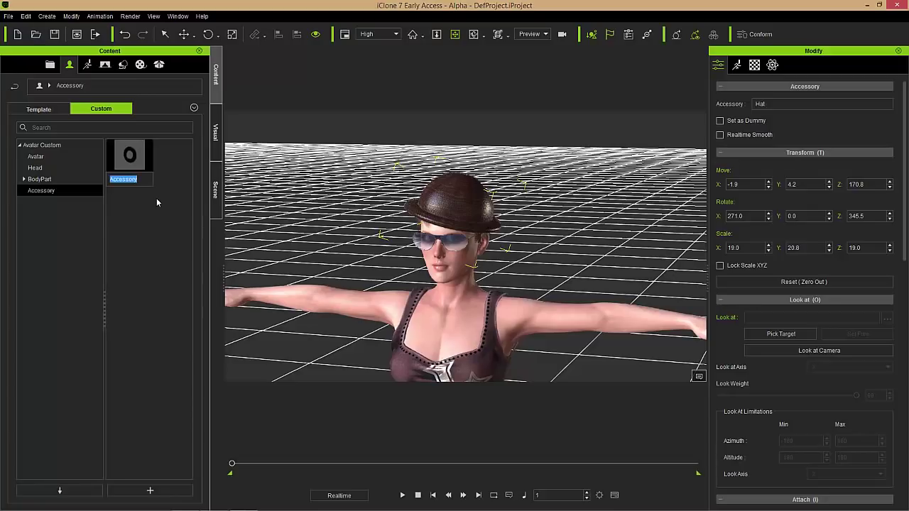
pyautogui.write('Hat')
pyautogui.press('Return')
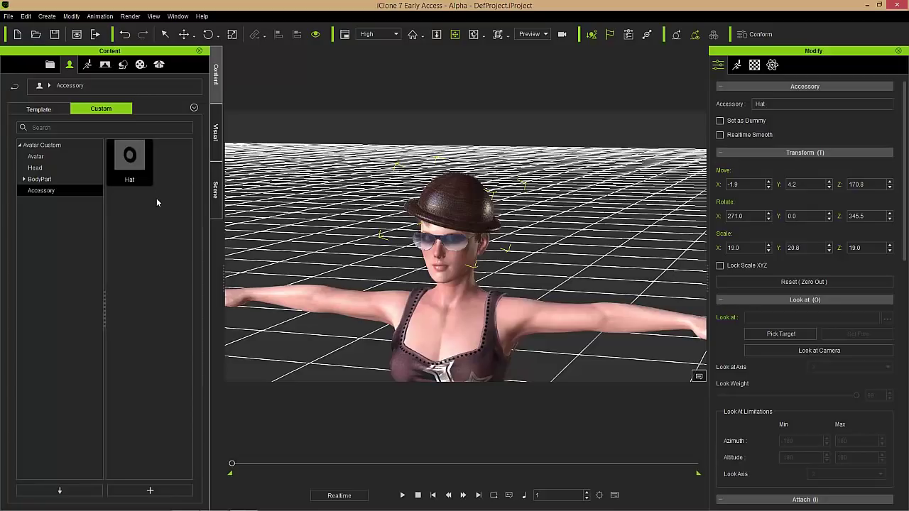
# Detach the hat from the character to turn it into a standalone prop.
pyautogui.rightClick(456, 209)
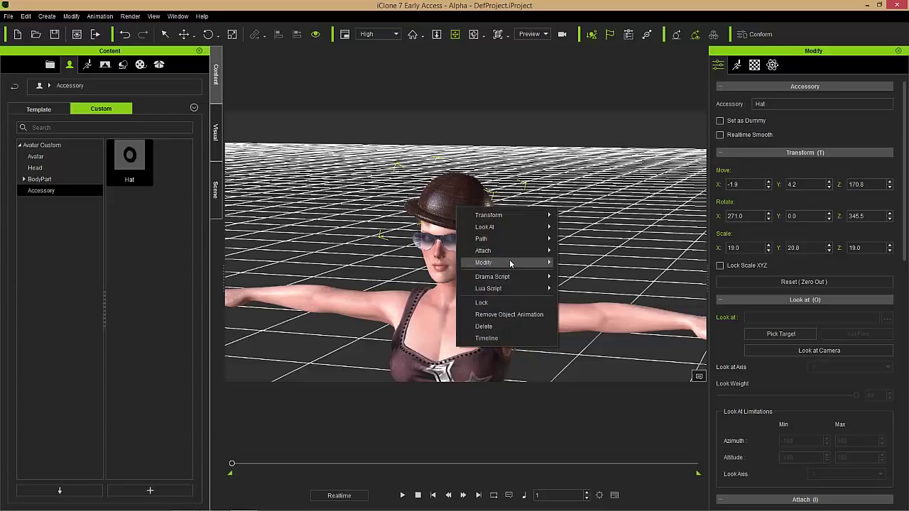
pyautogui.moveTo(509, 252)
pyautogui.click(578, 266)
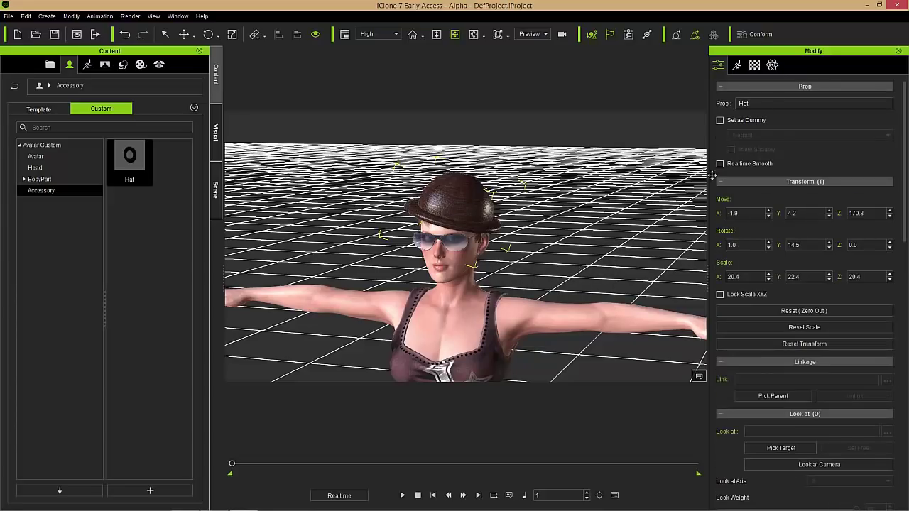
# Save the detached hat to the custom Prop library of the set content under the name Hat Prop.
pyautogui.click(123, 65)
pyautogui.click(92, 107)
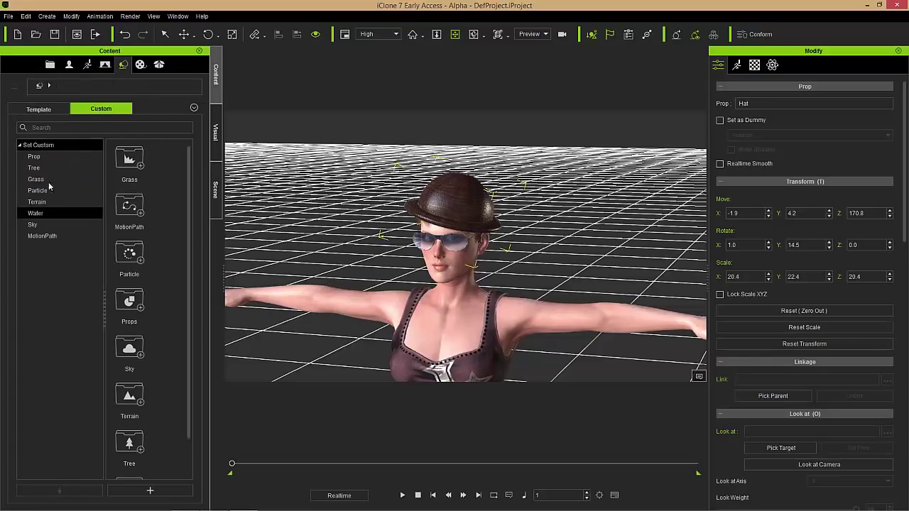
pyautogui.click(40, 161)
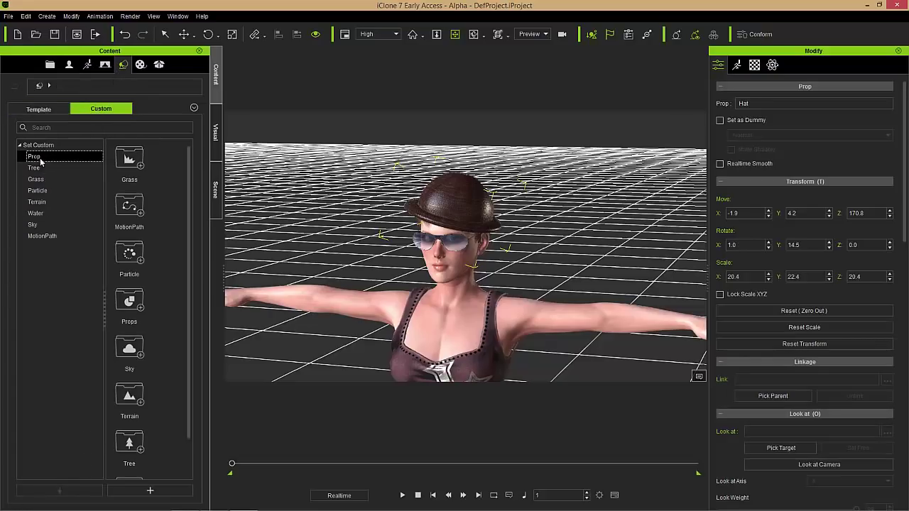
pyautogui.click(149, 490)
pyautogui.write('Hat')
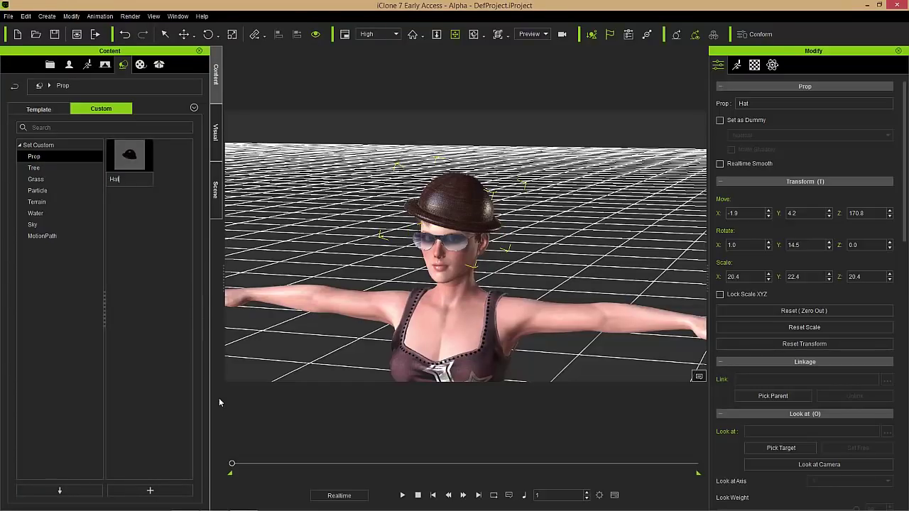
pyautogui.write(' Prop')
pyautogui.press('Return')
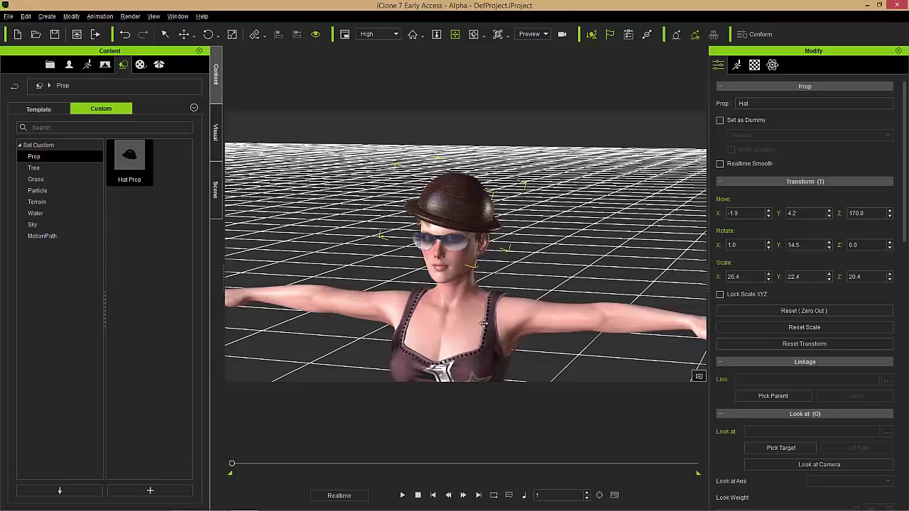
pyautogui.scroll(5, 429, 286)
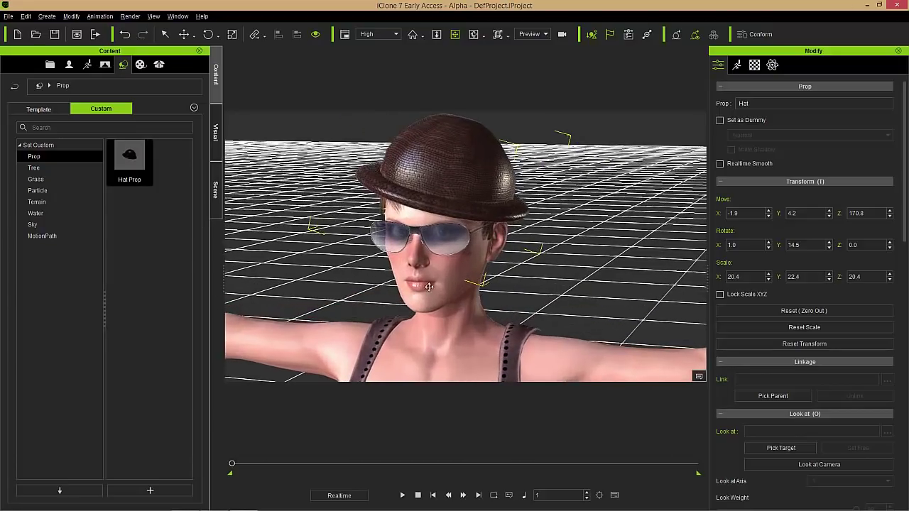
pyautogui.moveTo(423, 286); pyautogui.dragTo(446, 204, button='right')
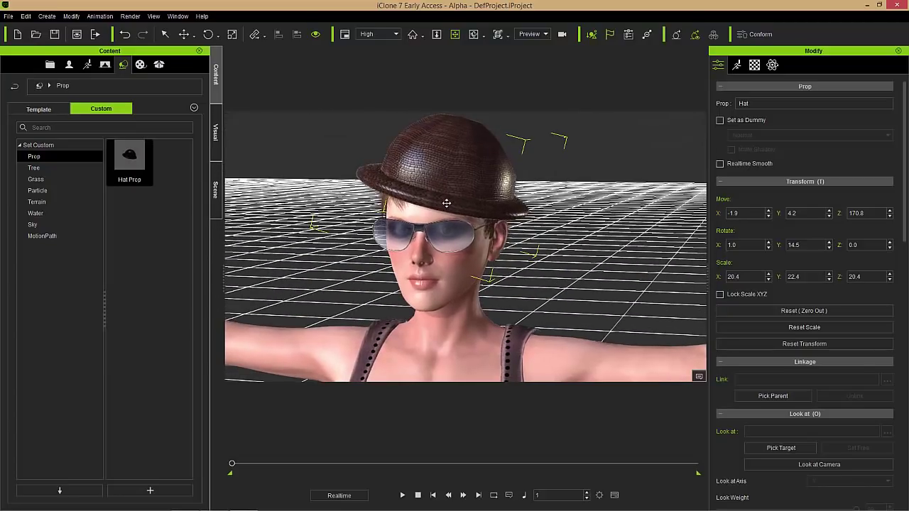